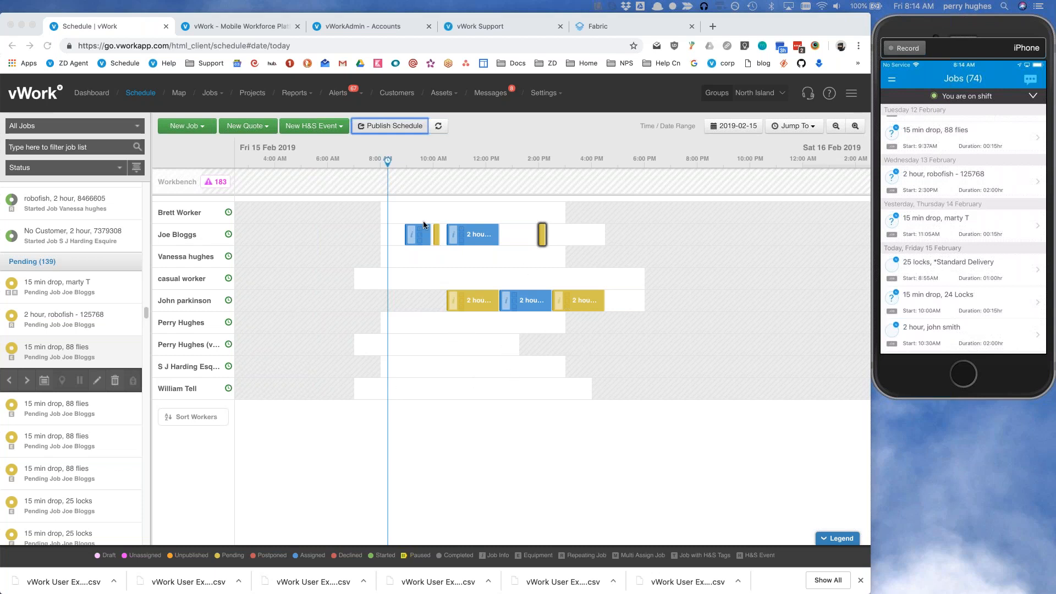
Step: Examine the job list grouped by status, from Unassigned and Declined through Assigned, Started and Pending
{"action": "mouse_move", "coordinate": [431, 455]}
{"action": "left_mouse_down"}
{"action": "mouse_move", "coordinate": [579, 459]}
{"action": "mouse_move", "coordinate": [323, 432]}
{"action": "mouse_move", "coordinate": [435, 441]}
{"action": "left_mouse_up"}
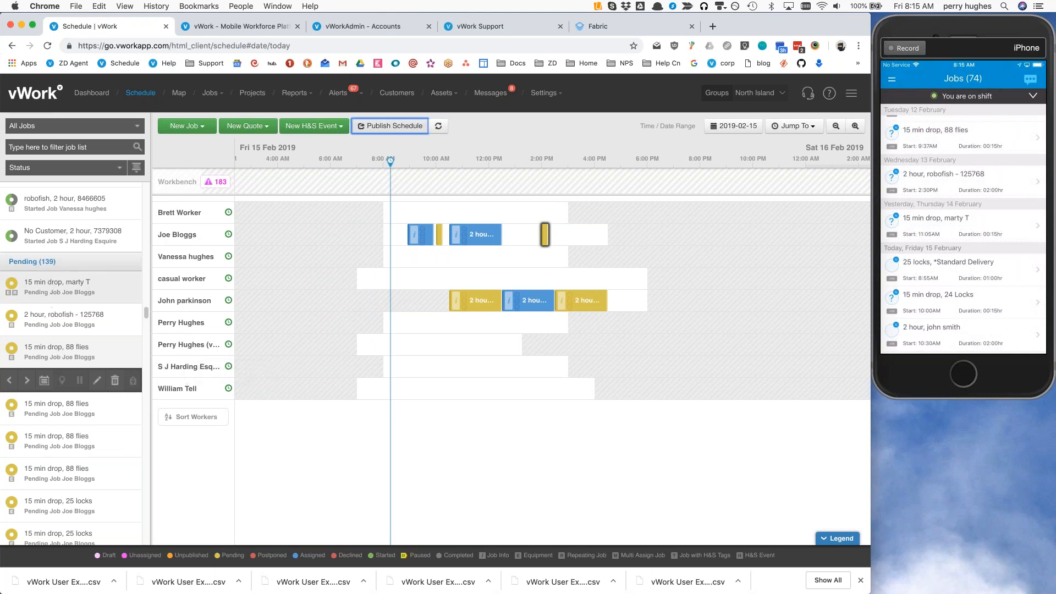
{"action": "scroll", "coordinate": [59, 338], "scroll_direction": "down", "scroll_amount": 5}
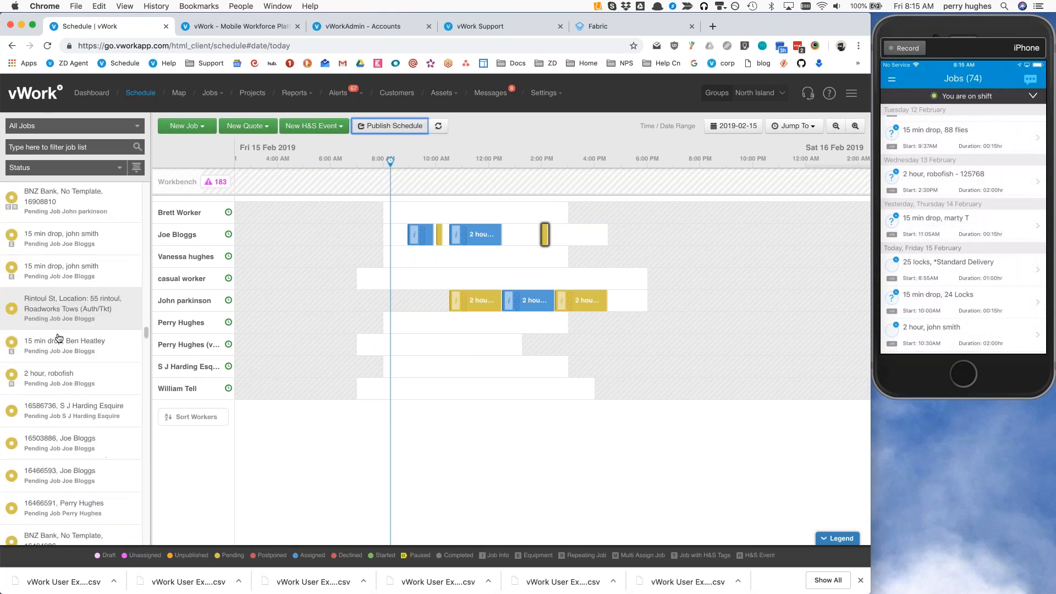
{"action": "scroll", "coordinate": [59, 338], "scroll_direction": "down", "scroll_amount": 10}
{"action": "scroll", "coordinate": [59, 355], "scroll_direction": "up", "scroll_amount": 8}
{"action": "scroll", "coordinate": [59, 360], "scroll_direction": "down", "scroll_amount": 6}
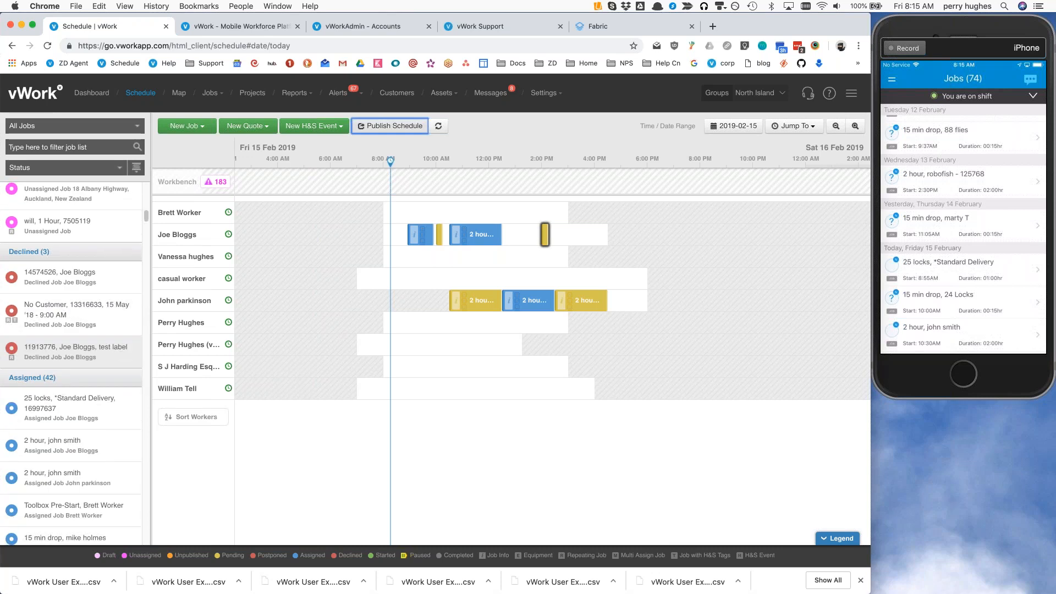
{"action": "scroll", "coordinate": [59, 349], "scroll_direction": "up", "scroll_amount": 10}
{"action": "scroll", "coordinate": [62, 344], "scroll_direction": "down", "scroll_amount": 10}
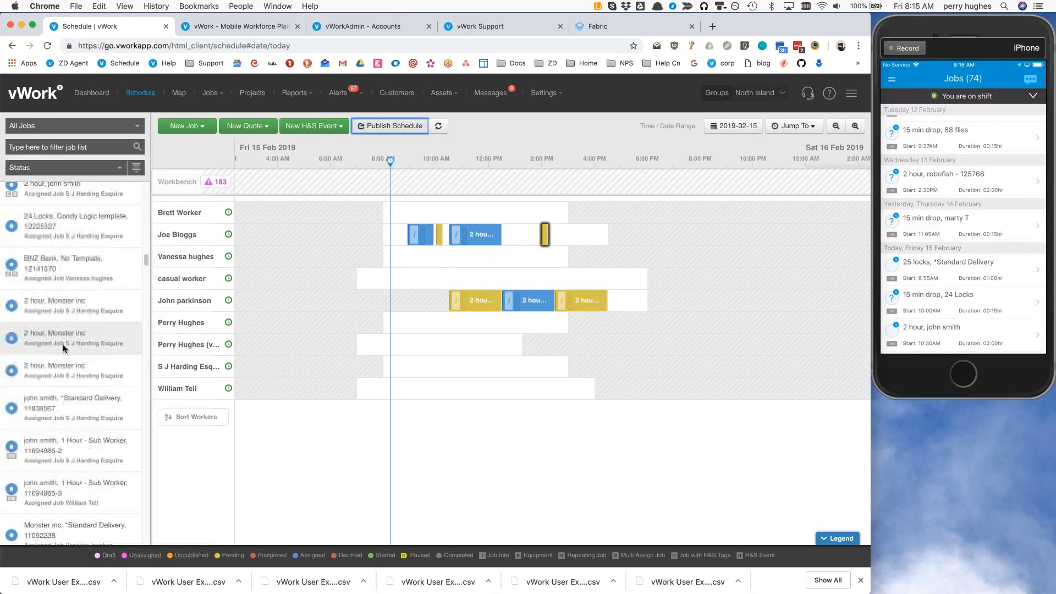
{"action": "scroll", "coordinate": [62, 346], "scroll_direction": "down", "scroll_amount": 15}
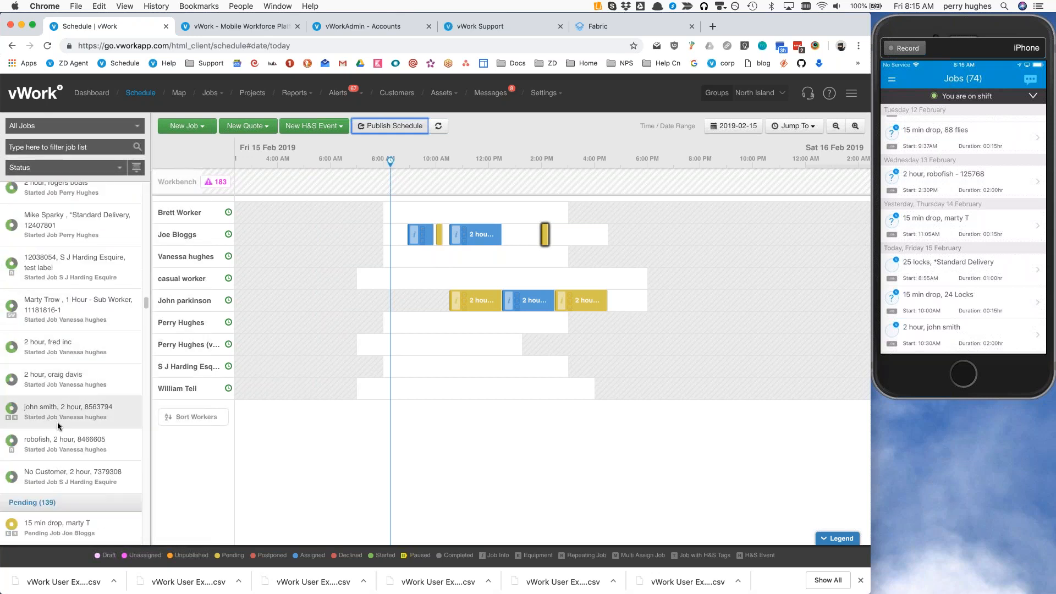
{"action": "scroll", "coordinate": [62, 400], "scroll_direction": "down", "scroll_amount": 1}
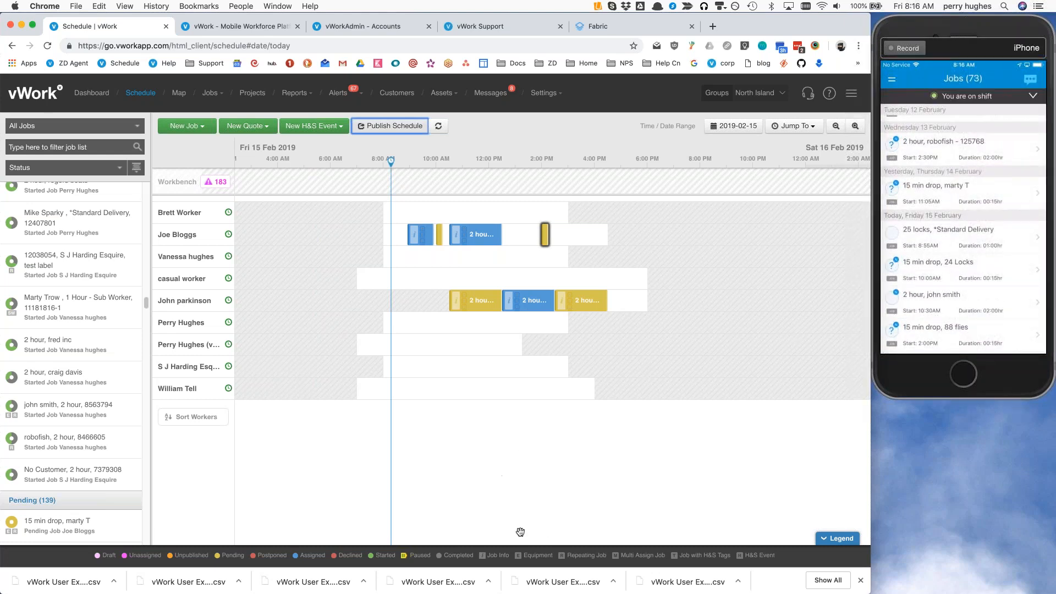
Step: Start a new job from the 15 min drop template and review its job information down to the Pickup and Dropoff steps
{"action": "left_click", "coordinate": [183, 128]}
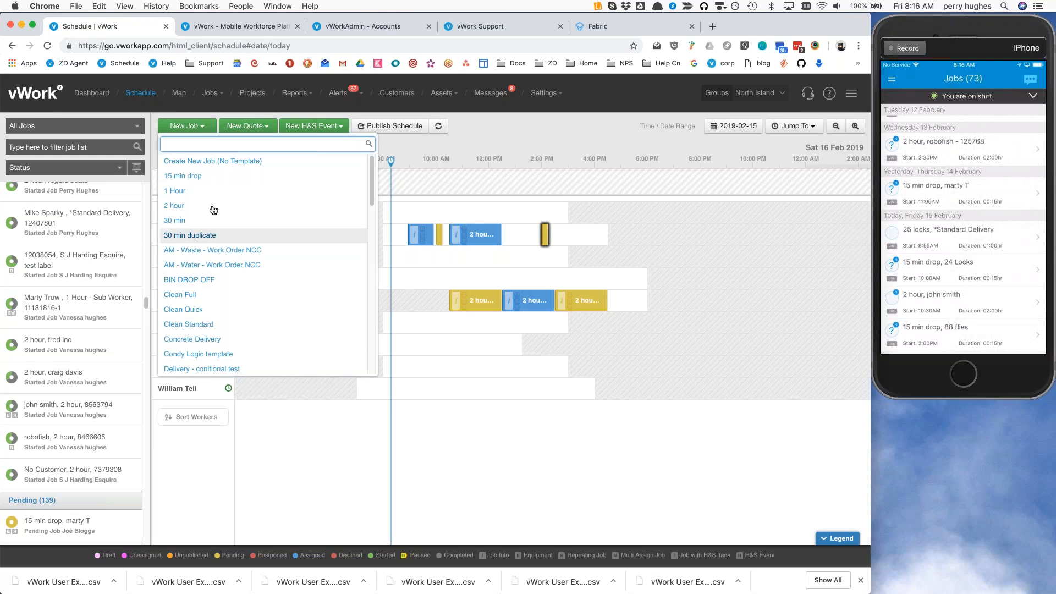
{"action": "left_click", "coordinate": [189, 178]}
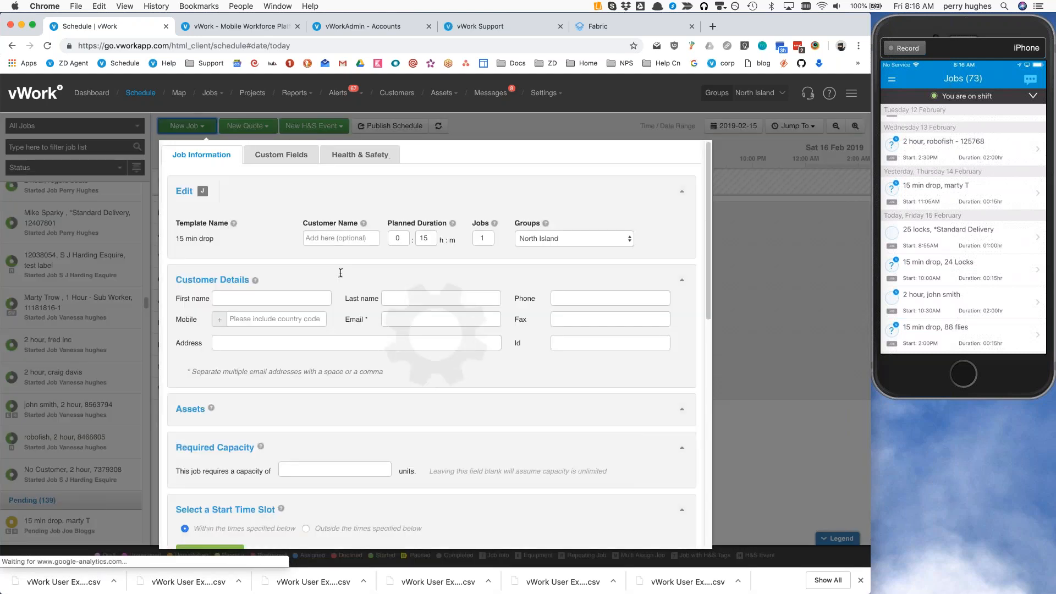
{"action": "left_click", "coordinate": [320, 239]}
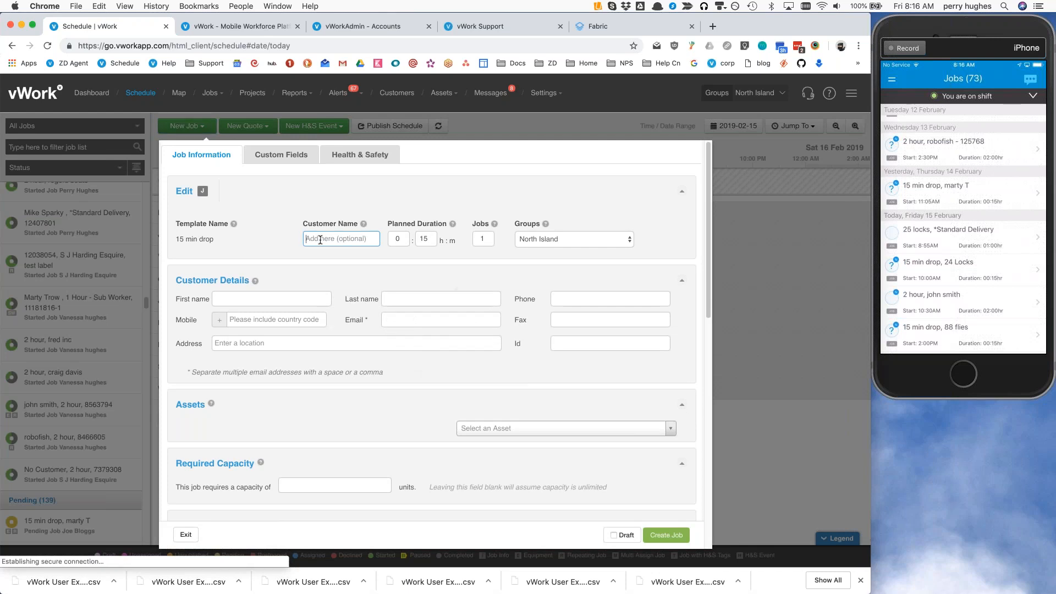
{"action": "scroll", "coordinate": [295, 262], "scroll_direction": "down", "scroll_amount": 10}
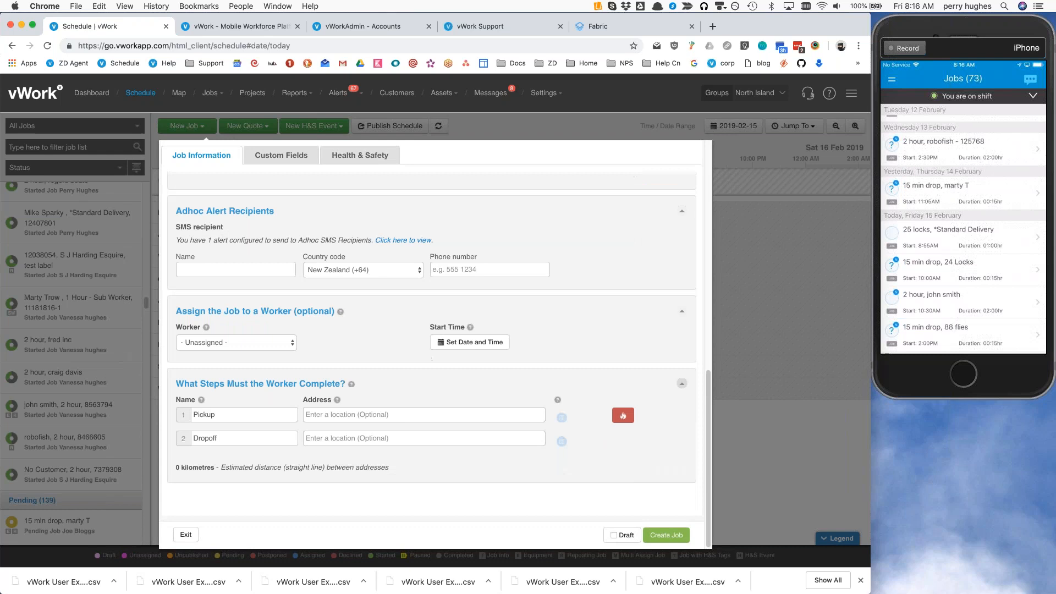
{"action": "left_click", "coordinate": [236, 439]}
{"action": "scroll", "coordinate": [238, 350], "scroll_direction": "up", "scroll_amount": 10}
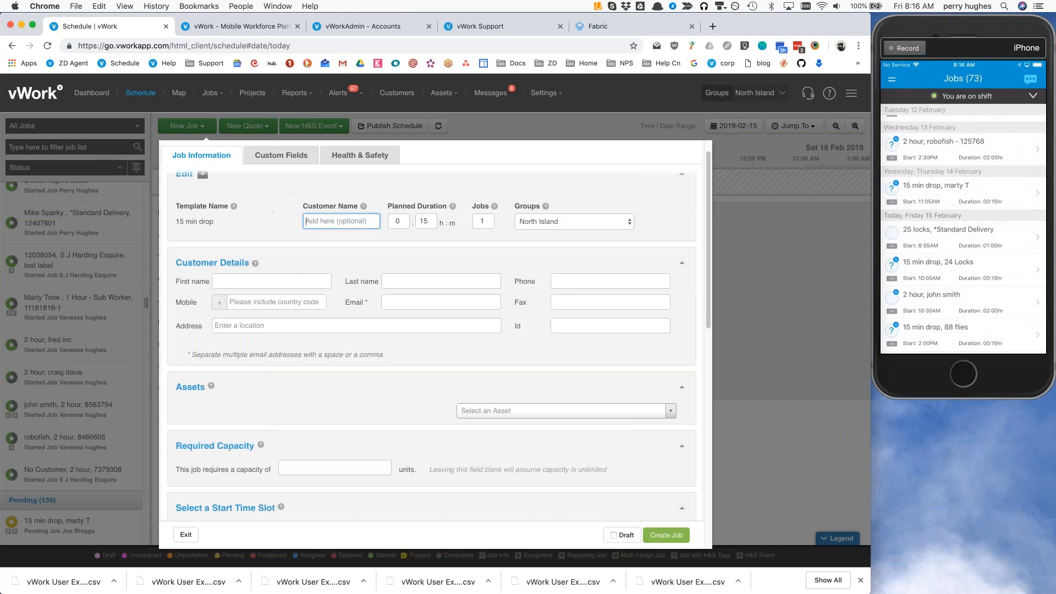
Step: Review the new job's custom fields, including the scoper and multipicklist choices, and its Health & Safety section
{"action": "left_click", "coordinate": [280, 160]}
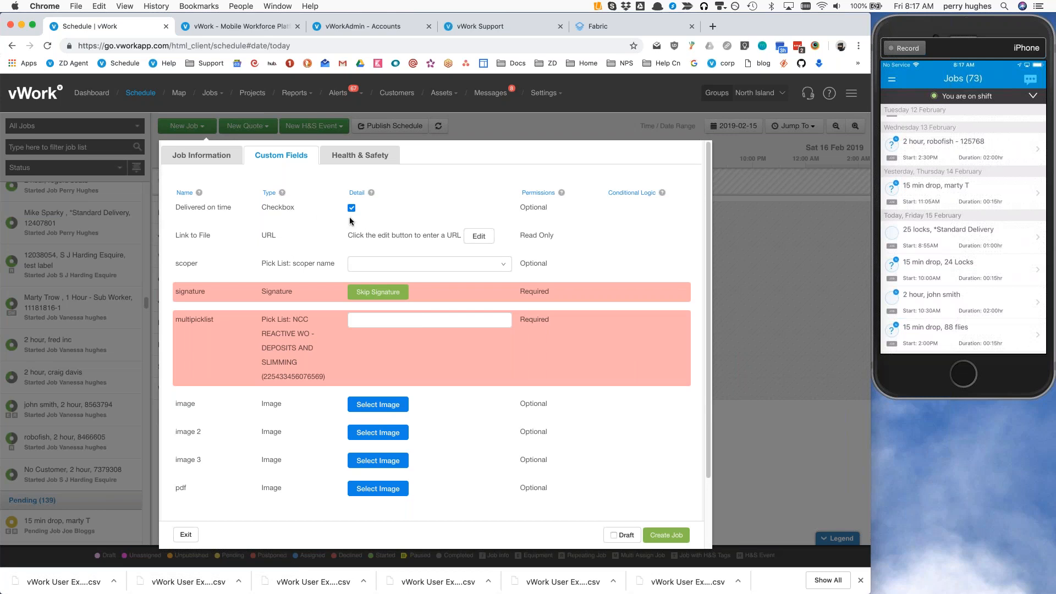
{"action": "left_click", "coordinate": [367, 263]}
{"action": "left_click", "coordinate": [367, 264]}
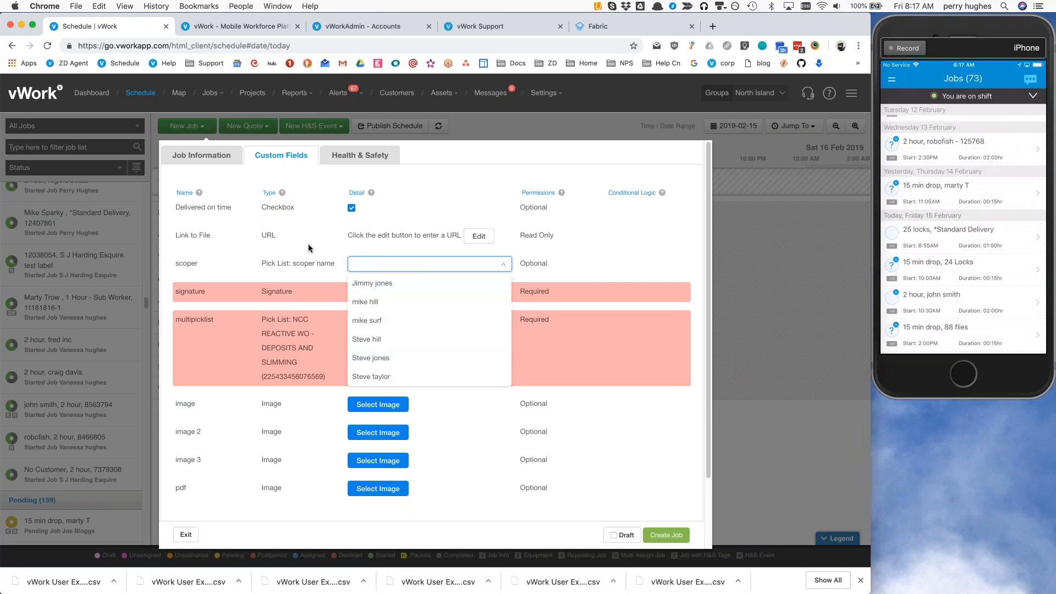
{"action": "left_click", "coordinate": [328, 258]}
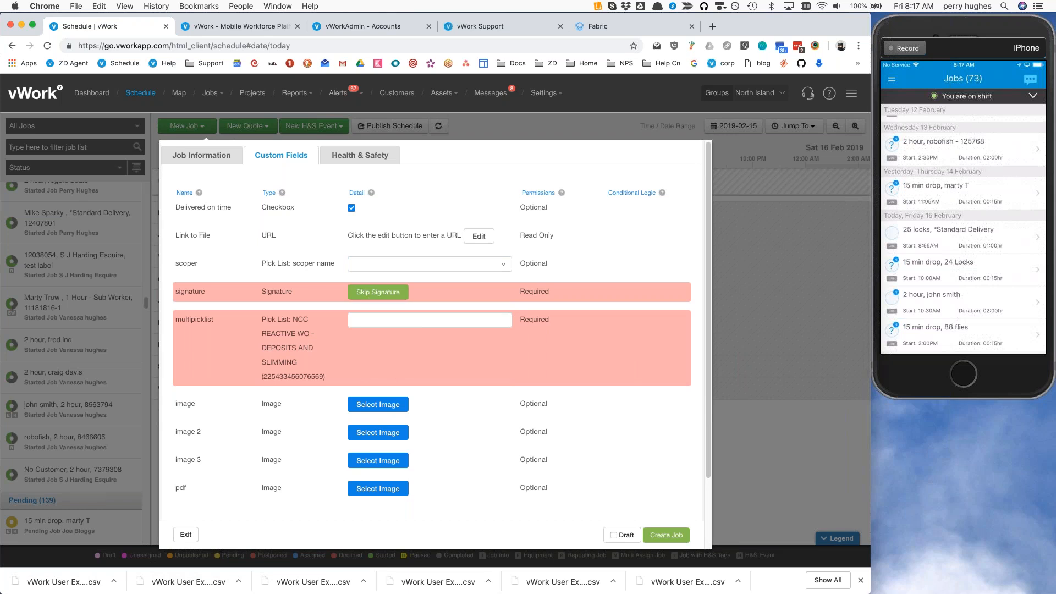
{"action": "left_click", "coordinate": [400, 322]}
{"action": "left_click", "coordinate": [445, 350]}
{"action": "scroll", "coordinate": [440, 364], "scroll_direction": "down", "scroll_amount": 2}
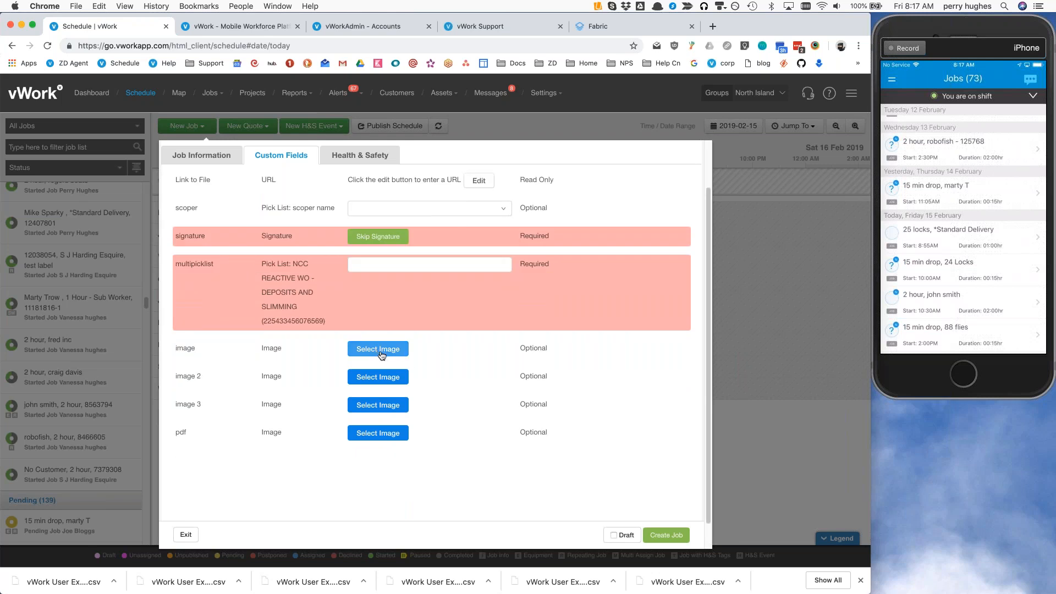
{"action": "scroll", "coordinate": [486, 459], "scroll_direction": "up", "scroll_amount": 2}
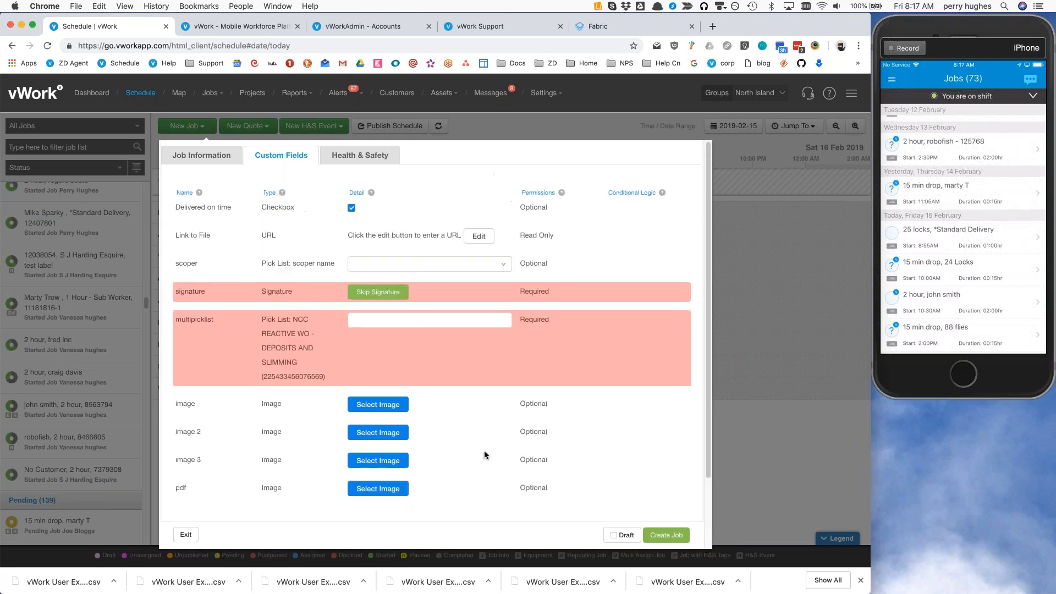
{"action": "left_click", "coordinate": [358, 157]}
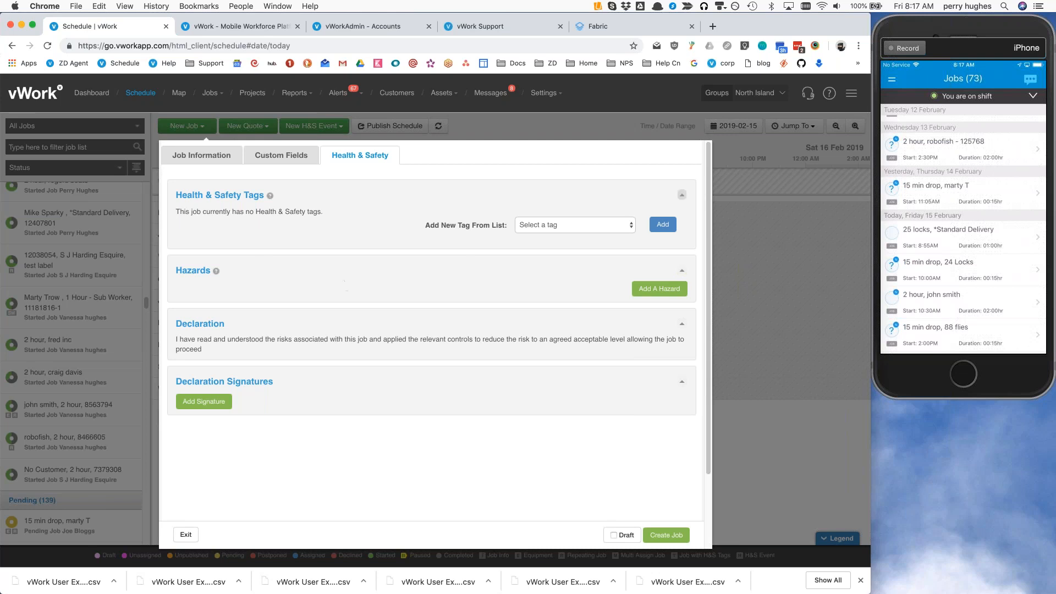
Step: Fill in the job's customer details from an existing customer record and create the job
{"action": "left_click", "coordinate": [194, 160]}
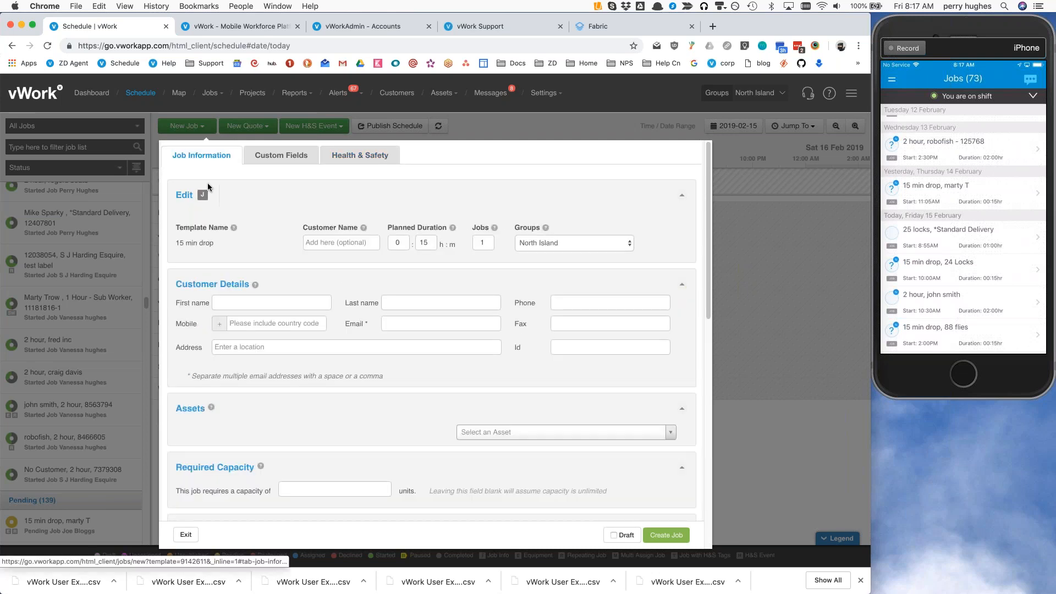
{"action": "left_click", "coordinate": [320, 242]}
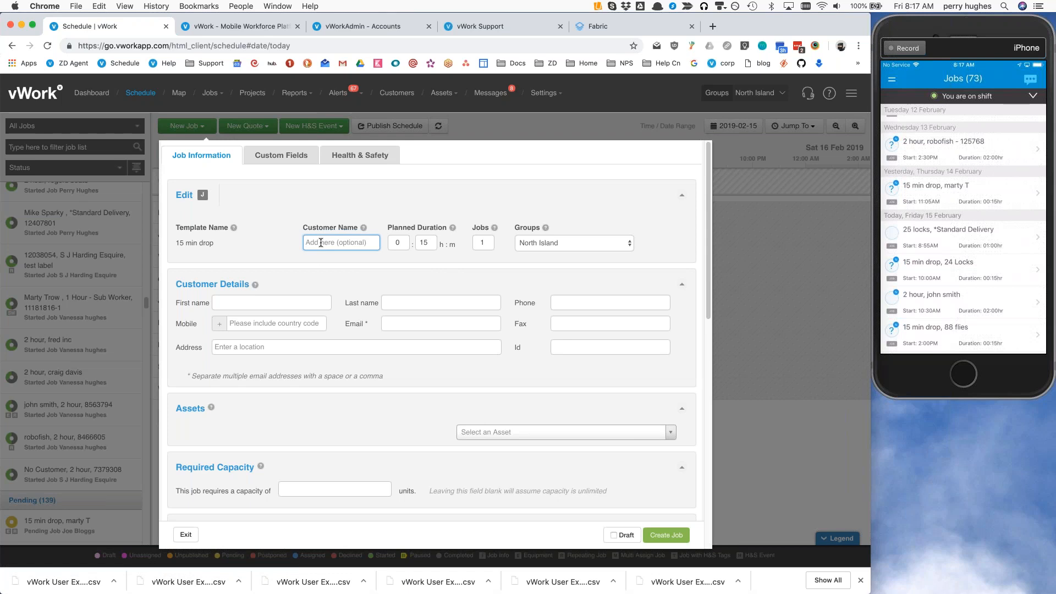
{"action": "type", "text": "john"}
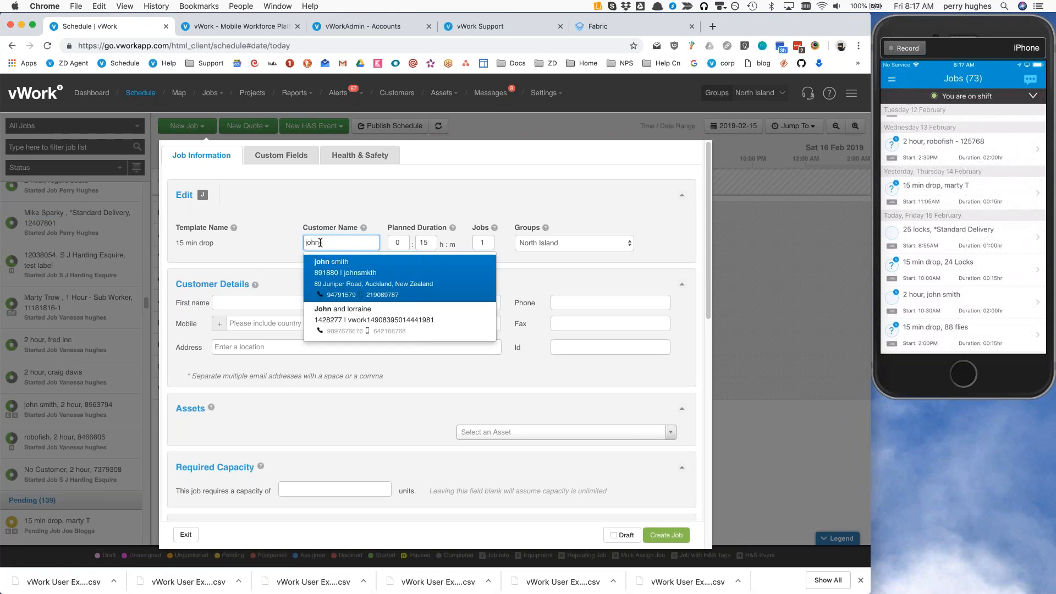
{"action": "left_click", "coordinate": [340, 276]}
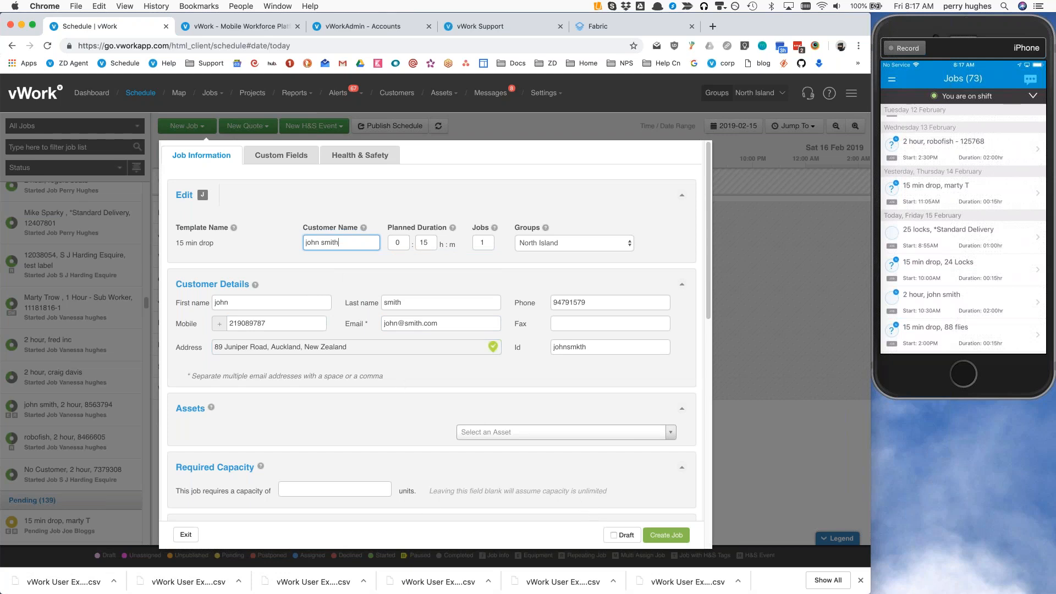
{"action": "left_click", "coordinate": [665, 535]}
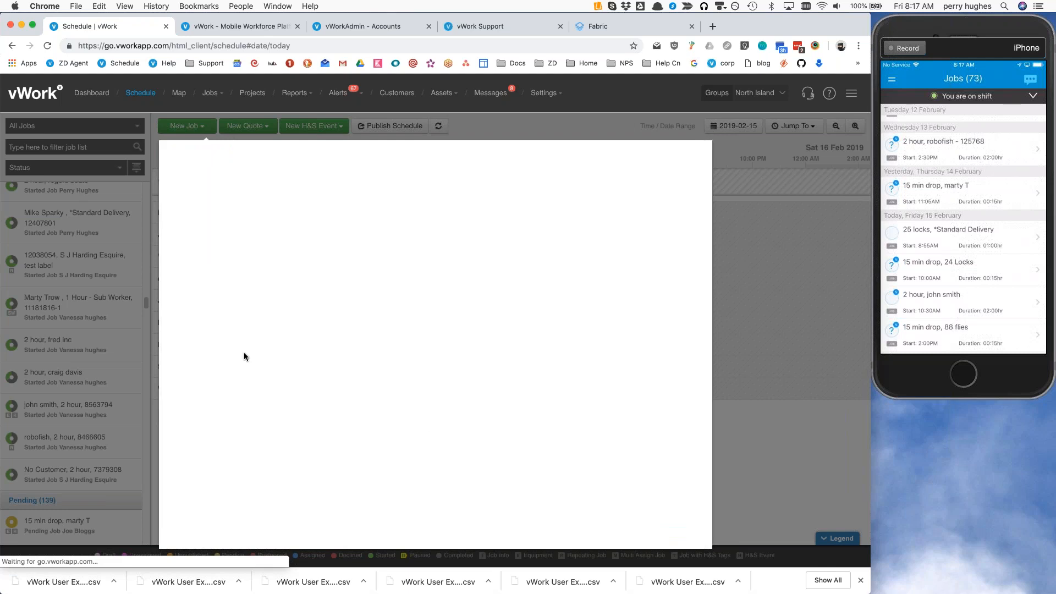
Step: Assign the new unassigned 15 min drop job to the second worker in the schedule at 12:30 PM
{"action": "scroll", "coordinate": [74, 345], "scroll_direction": "up", "scroll_amount": 15}
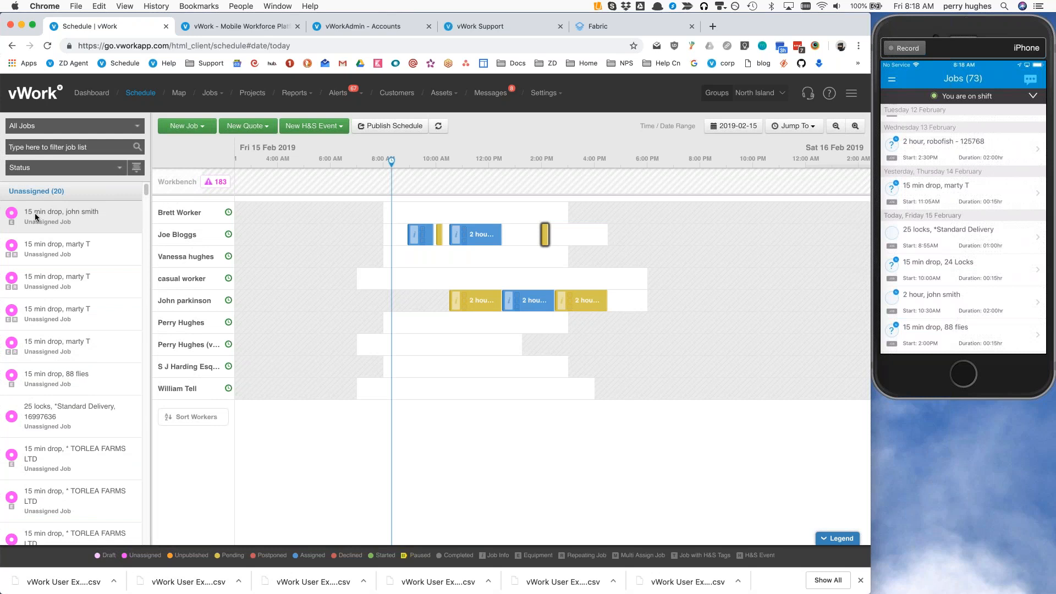
{"action": "left_click_drag", "start_coordinate": [36, 216], "coordinate": [511, 233]}
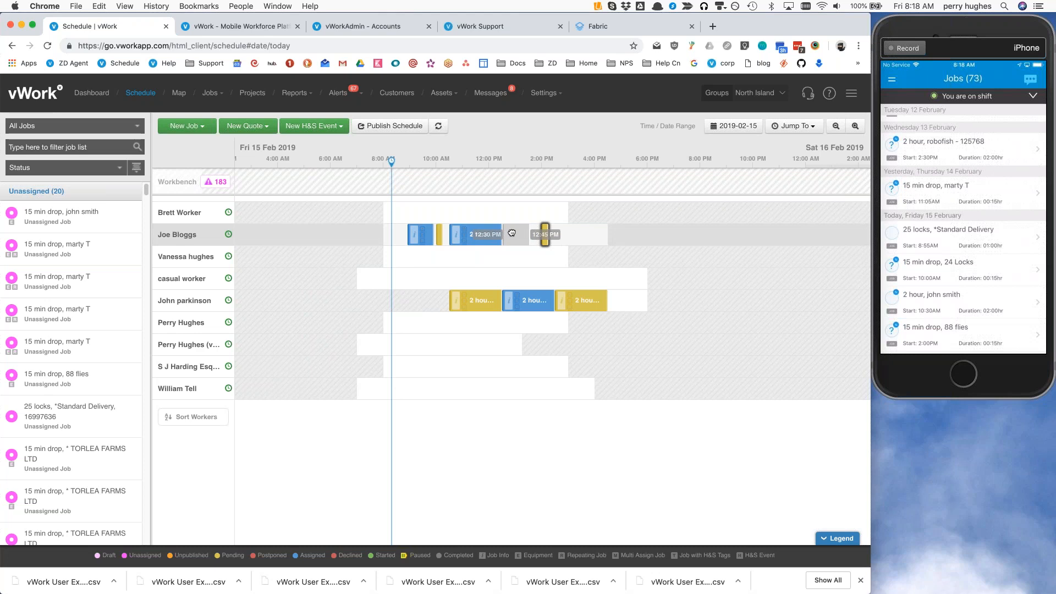
{"action": "left_click_drag", "start_coordinate": [511, 233], "coordinate": [510, 234]}
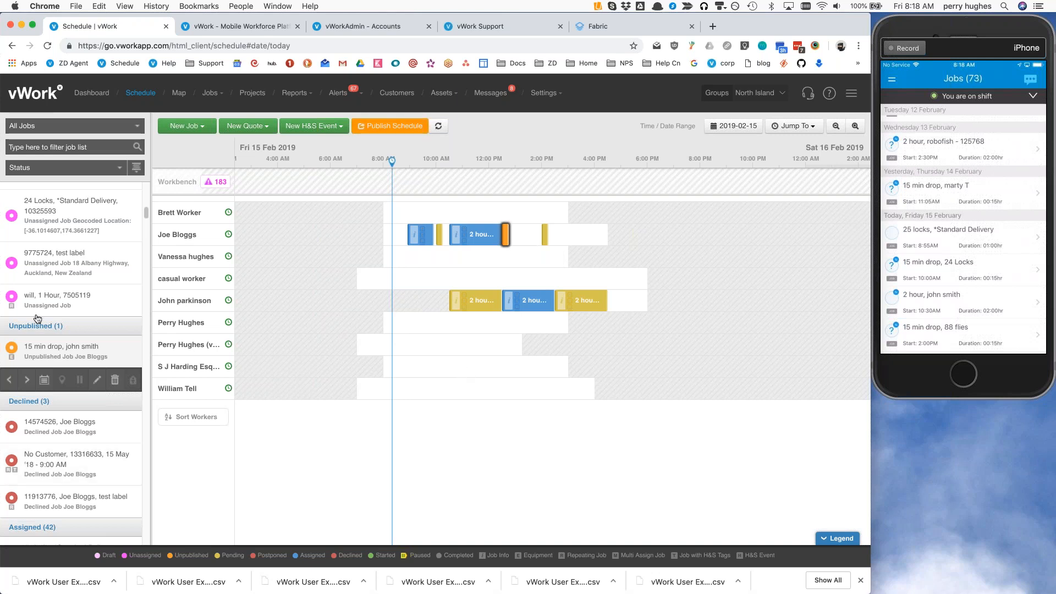
Step: Schedule the unassigned 1 Hour job and the 24 Locks, *Standard Delivery job for the sixth worker in the morning, and publish the schedule
{"action": "left_click_drag", "start_coordinate": [55, 299], "coordinate": [421, 324]}
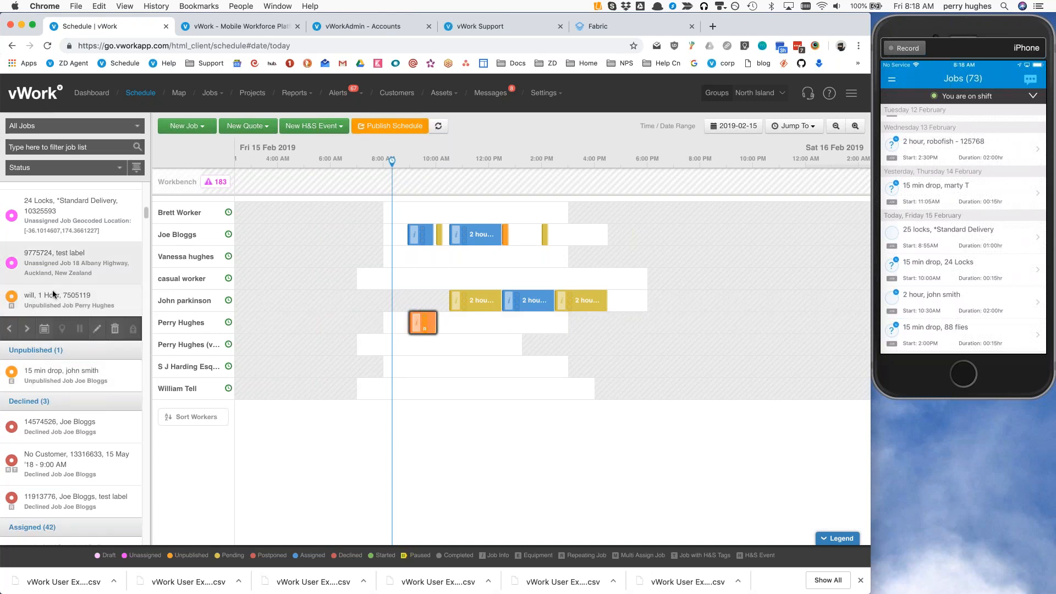
{"action": "left_click_drag", "start_coordinate": [63, 218], "coordinate": [454, 326]}
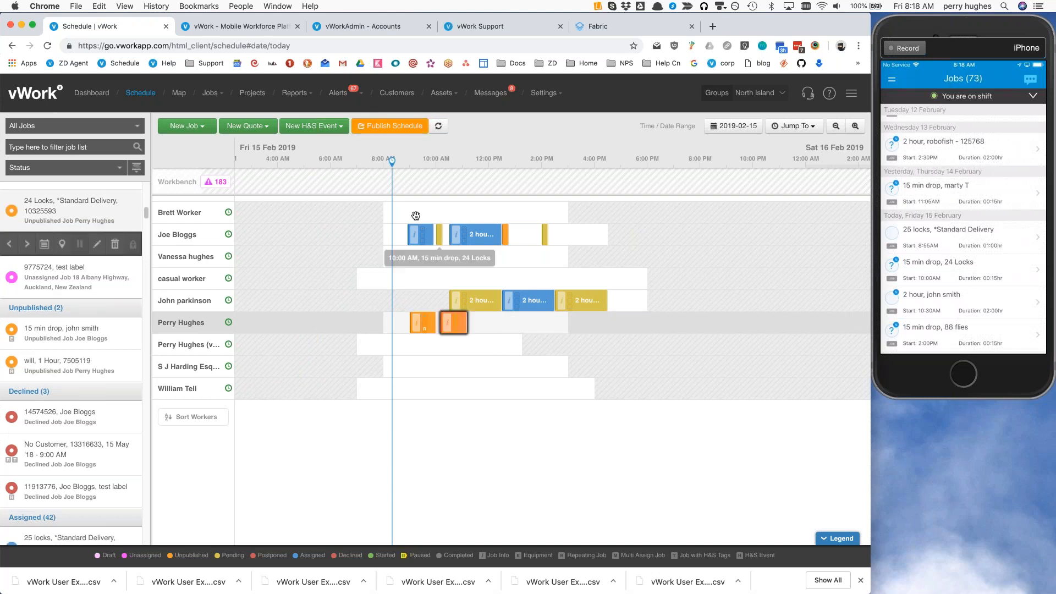
{"action": "left_click", "coordinate": [377, 126]}
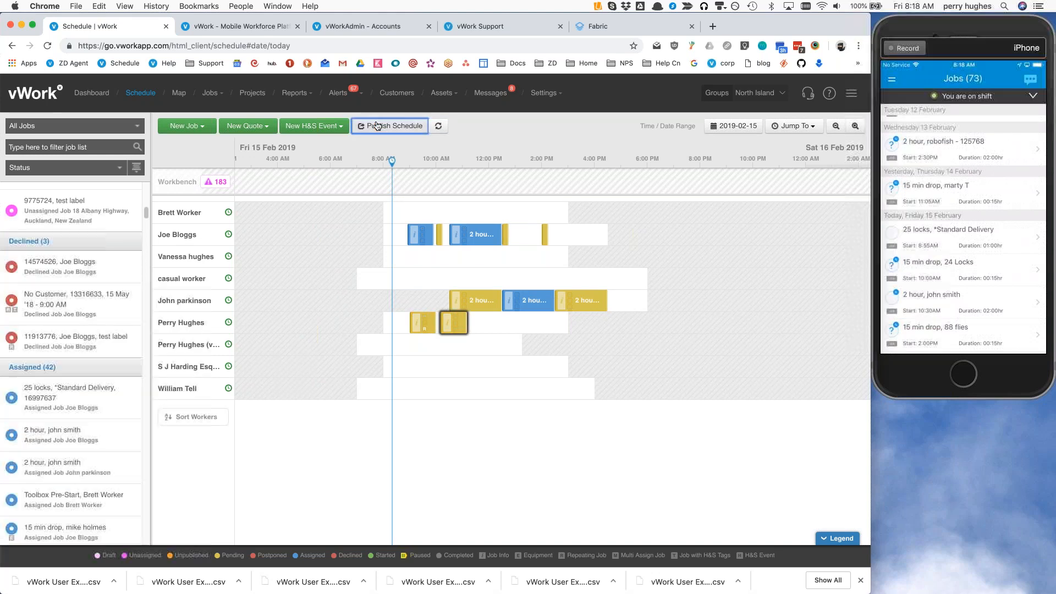
Step: Select the sixth worker's 24 Locks job and the second worker's earliest 15 min drop job on the schedule to check their status
{"action": "left_click", "coordinate": [454, 322]}
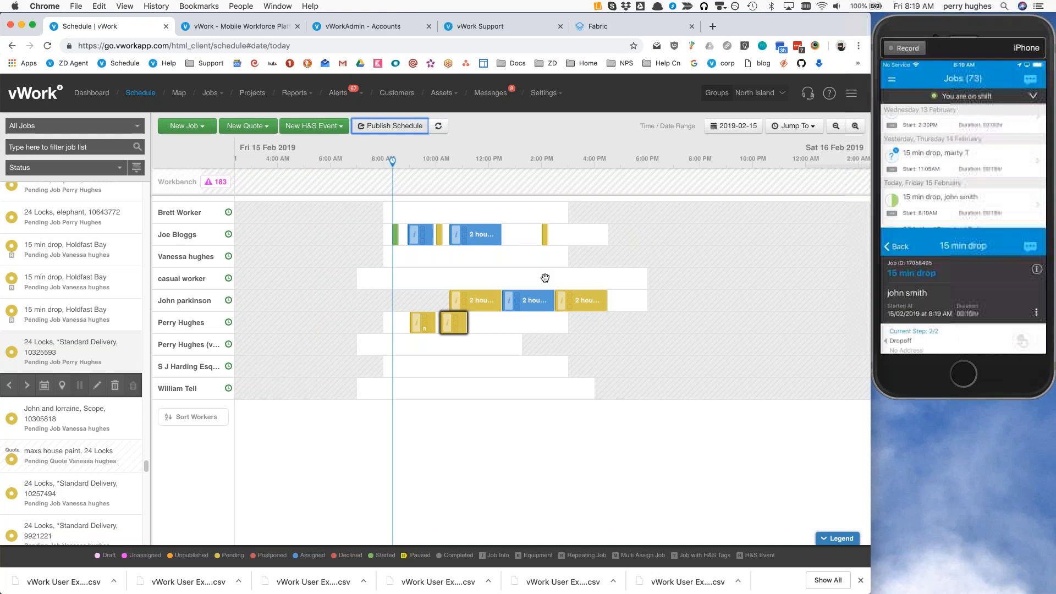
{"action": "mouse_move", "coordinate": [399, 238]}
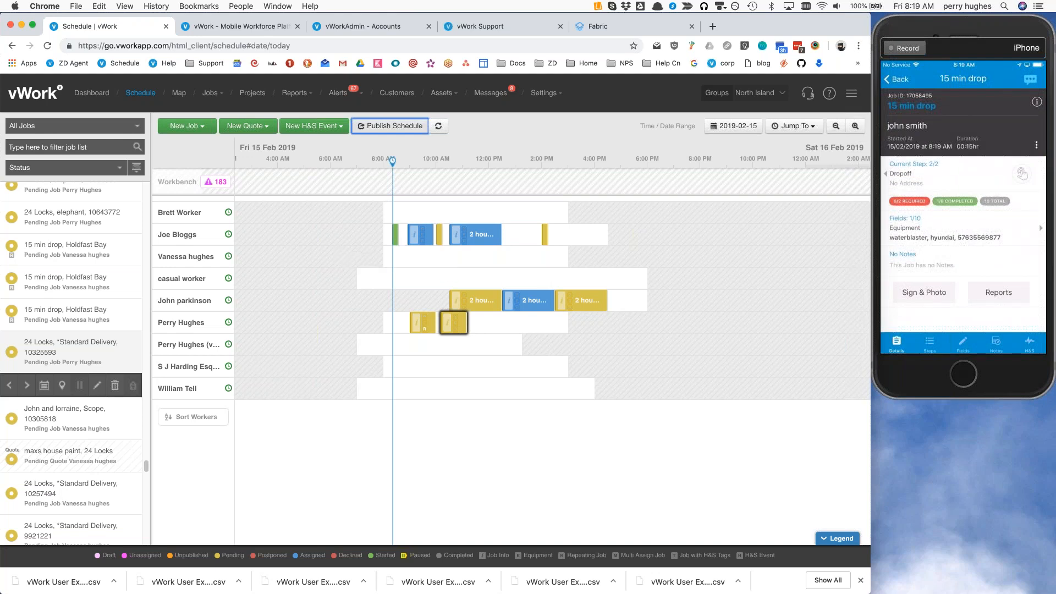
{"action": "left_click", "coordinate": [394, 237]}
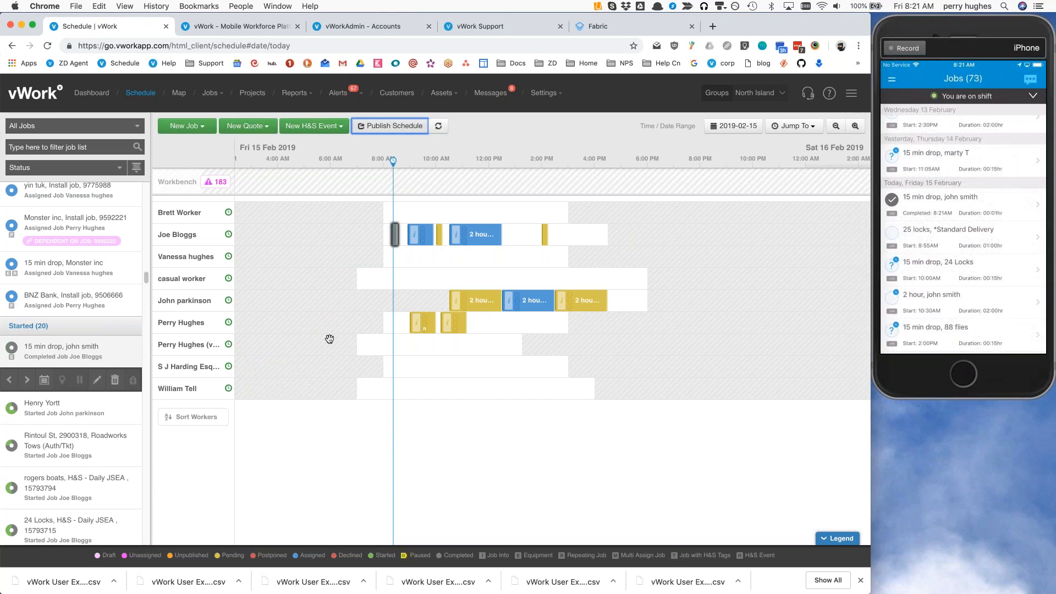
Step: Open the second worker's 15 min drop job and review its assignment, start time and step completion details
{"action": "left_click", "coordinate": [396, 237]}
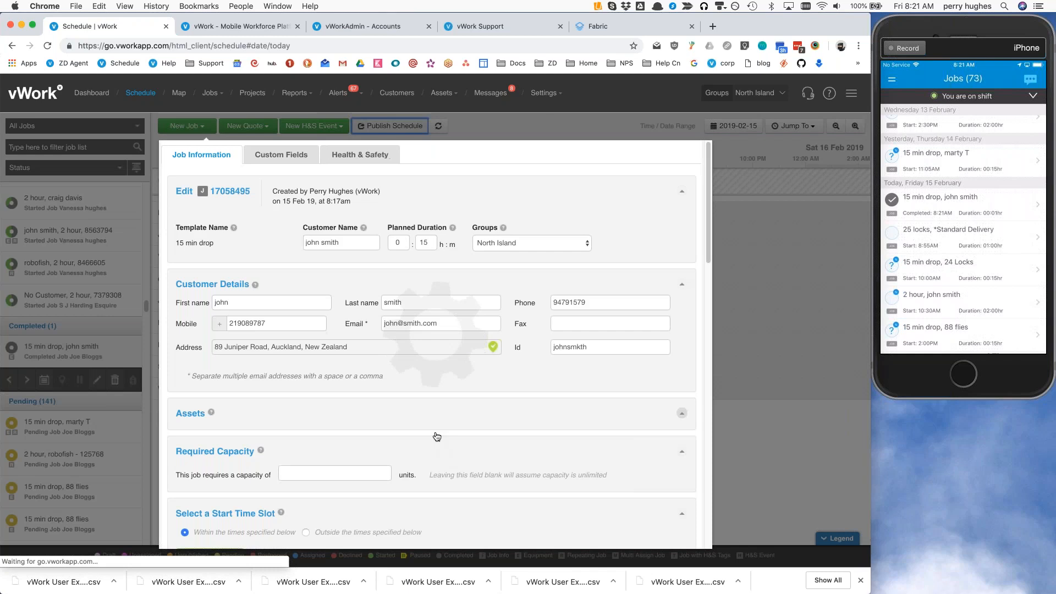
{"action": "scroll", "coordinate": [437, 436], "scroll_direction": "down", "scroll_amount": 5}
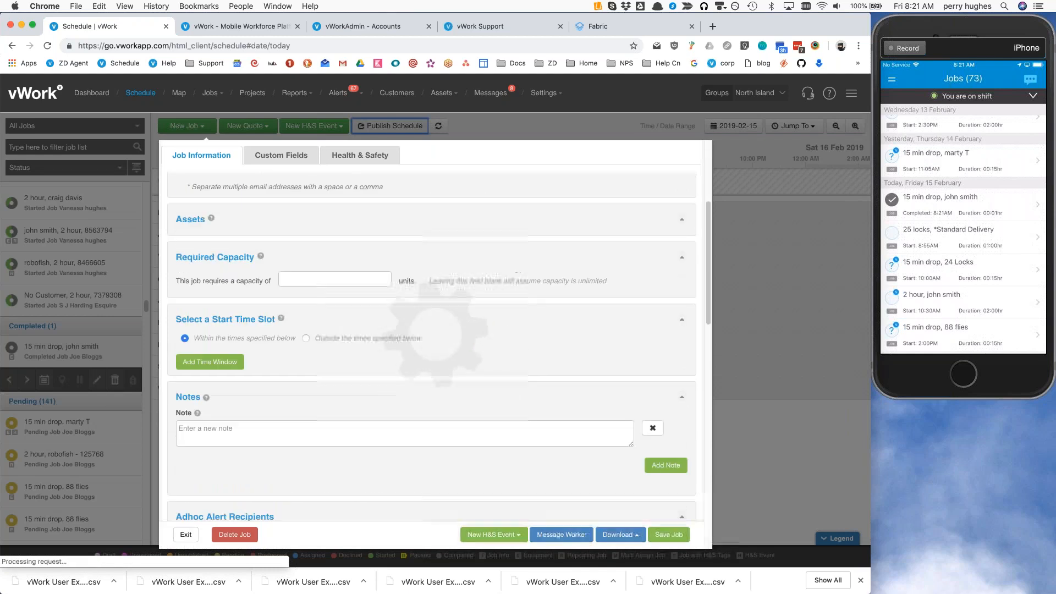
{"action": "scroll", "coordinate": [381, 383], "scroll_direction": "down", "scroll_amount": 5}
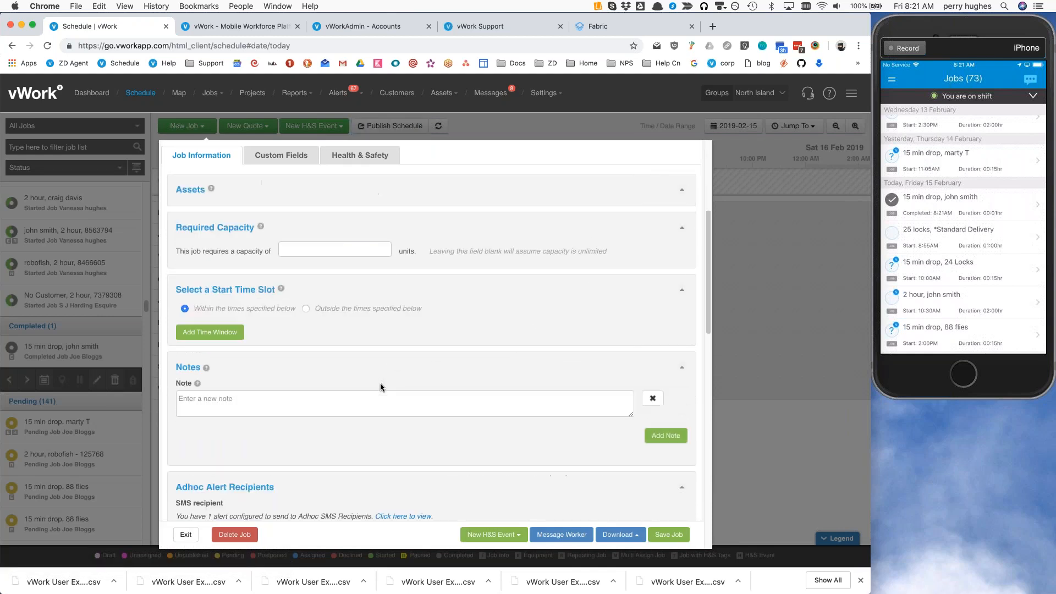
{"action": "scroll", "coordinate": [380, 382], "scroll_direction": "down", "scroll_amount": 6}
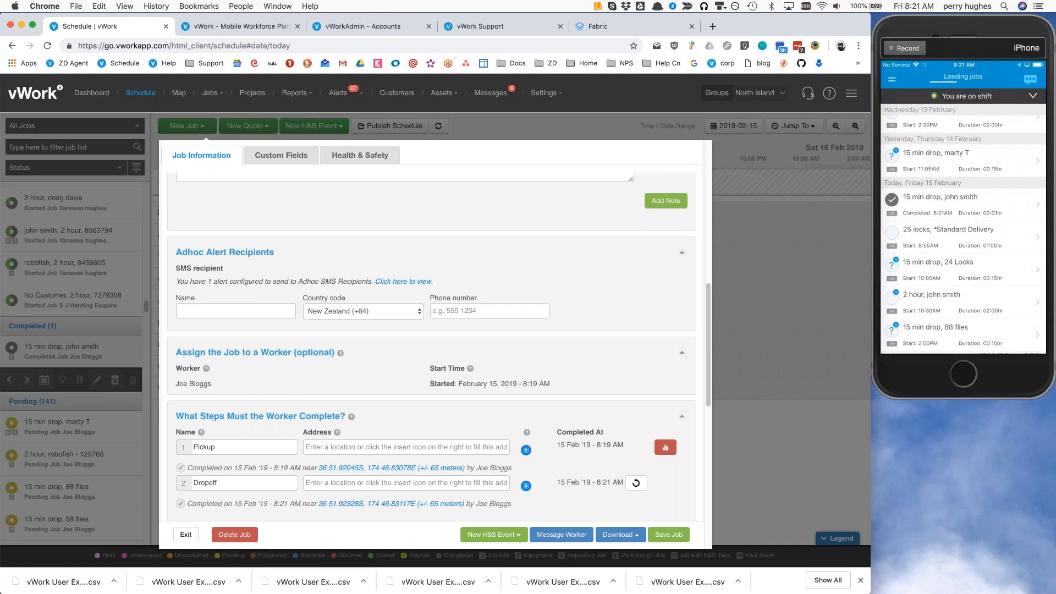
Step: Review the completed job's proof of delivery and its custom fields, including the signature, multipicklist and image entries
{"action": "scroll", "coordinate": [341, 481], "scroll_direction": "down", "scroll_amount": 8}
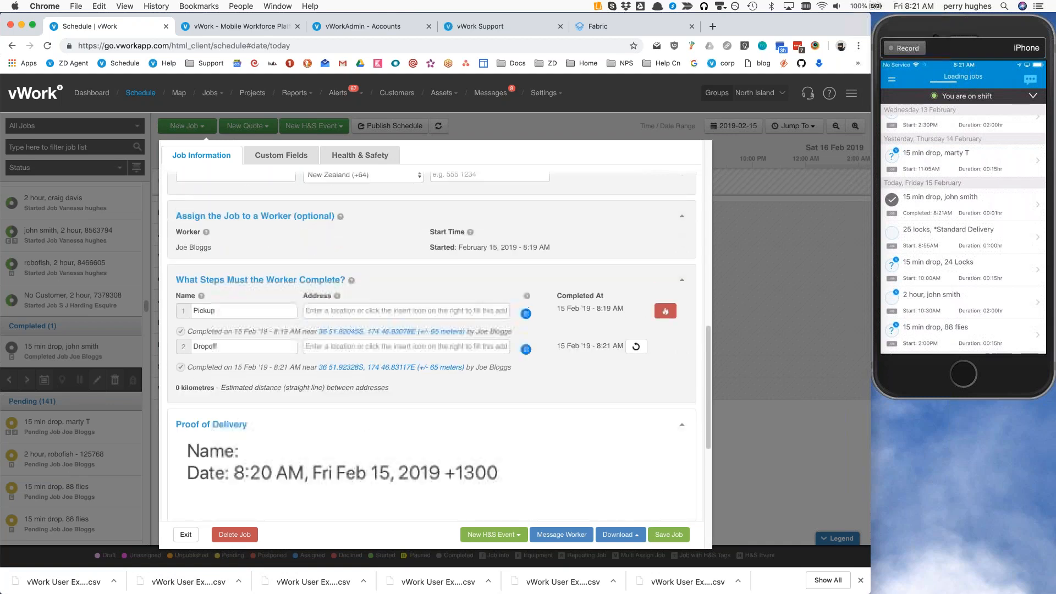
{"action": "scroll", "coordinate": [373, 424], "scroll_direction": "up", "scroll_amount": 15}
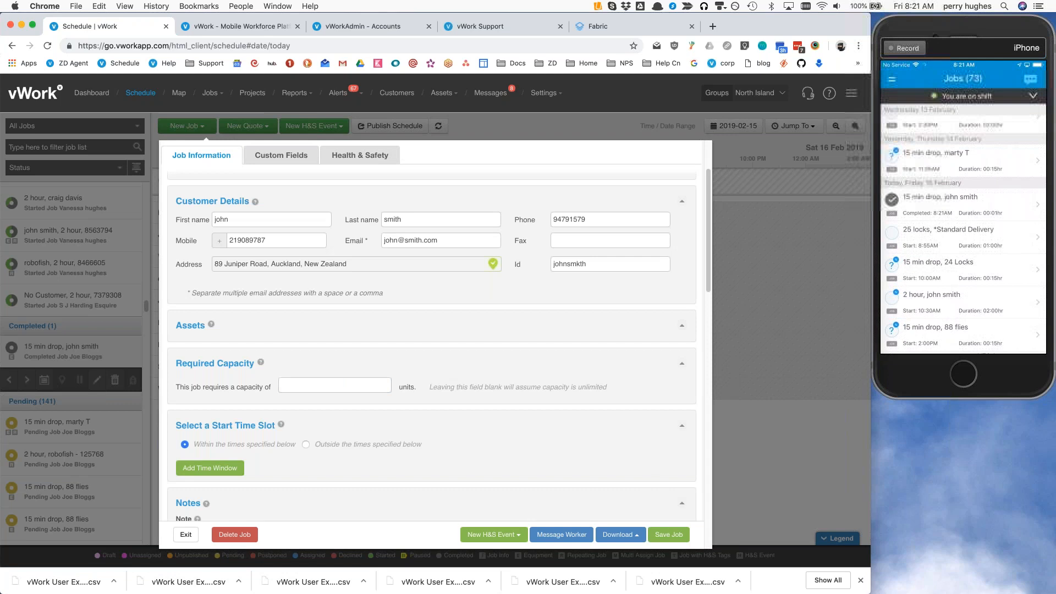
{"action": "left_click", "coordinate": [281, 155]}
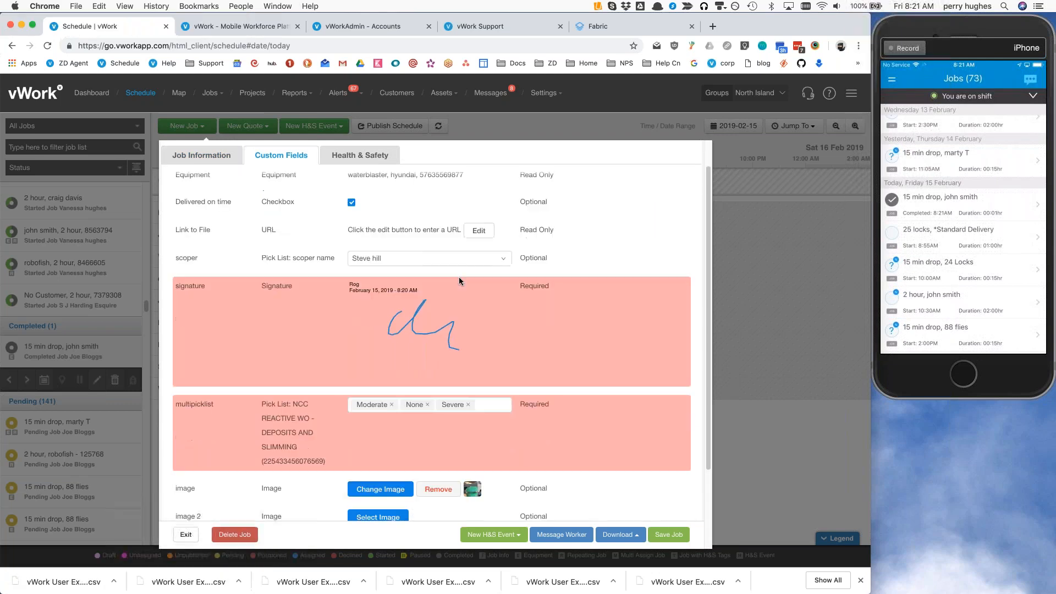
{"action": "scroll", "coordinate": [458, 276], "scroll_direction": "up", "scroll_amount": 2}
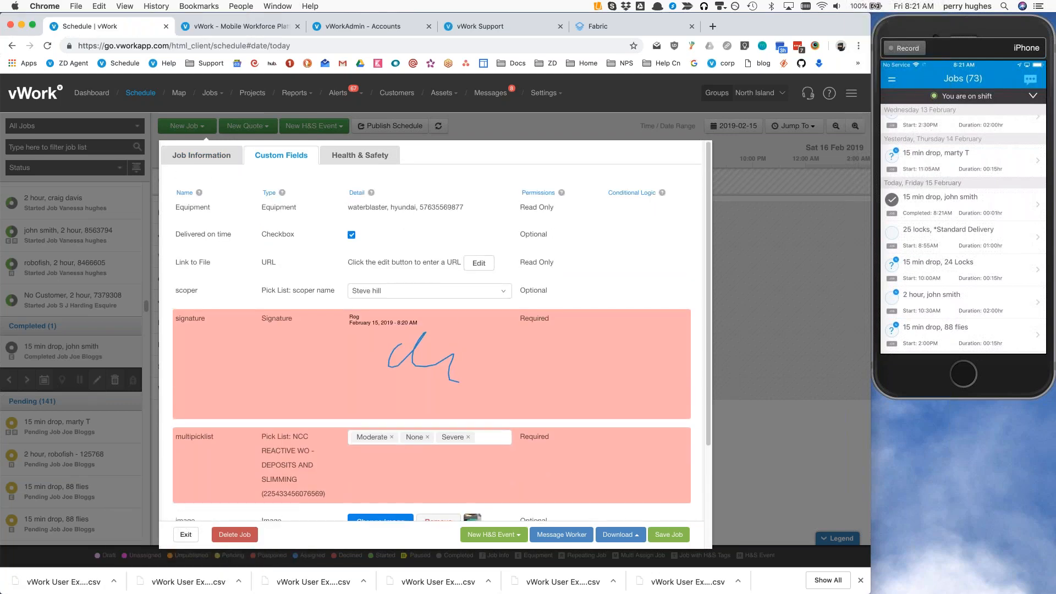
{"action": "scroll", "coordinate": [438, 342], "scroll_direction": "down", "scroll_amount": 3}
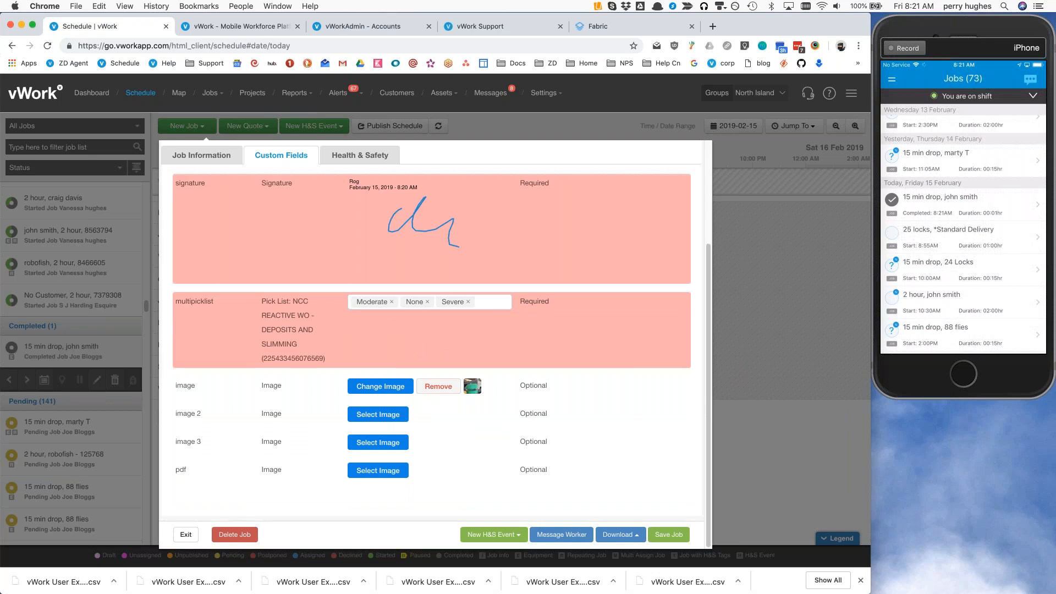
{"action": "mouse_move", "coordinate": [472, 392]}
Step: Download the completed job's Status Report, view the PDF, and exit the job
{"action": "left_click", "coordinate": [620, 536]}
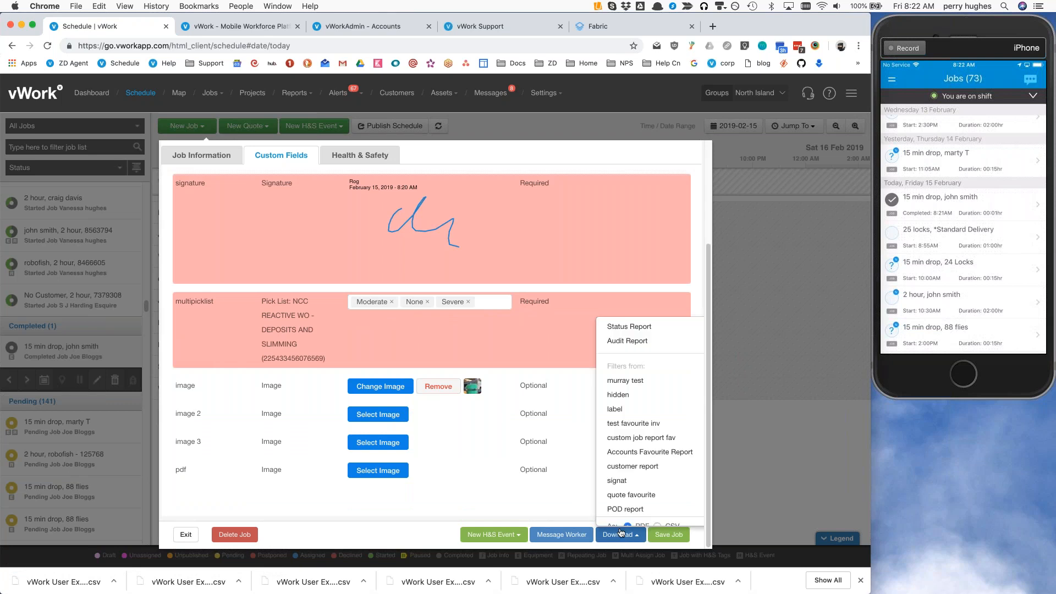
{"action": "left_click", "coordinate": [629, 327]}
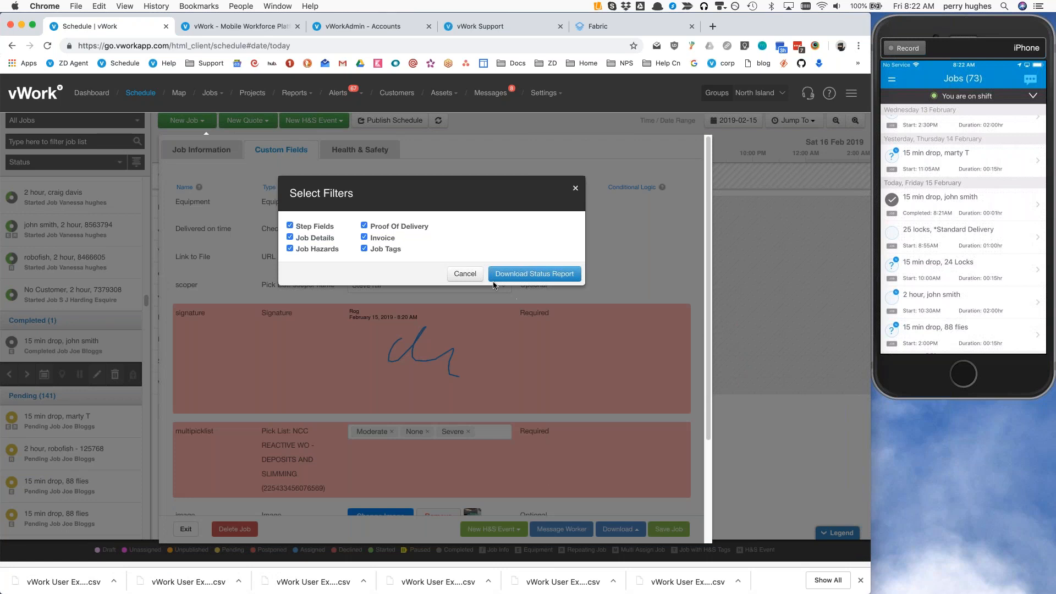
{"action": "left_click", "coordinate": [327, 250]}
{"action": "left_click", "coordinate": [520, 275]}
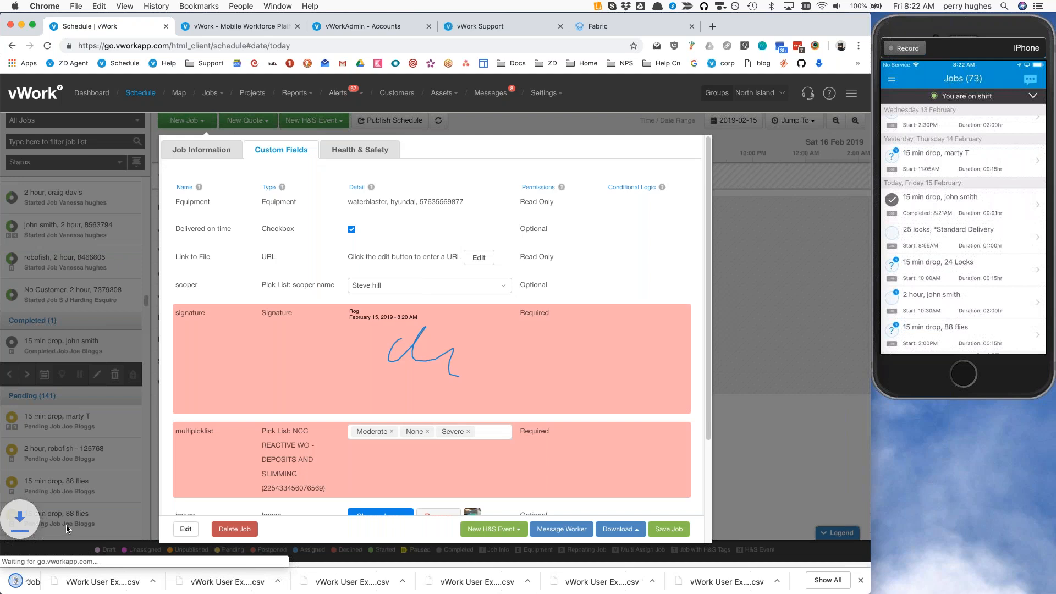
{"action": "left_click", "coordinate": [44, 579]}
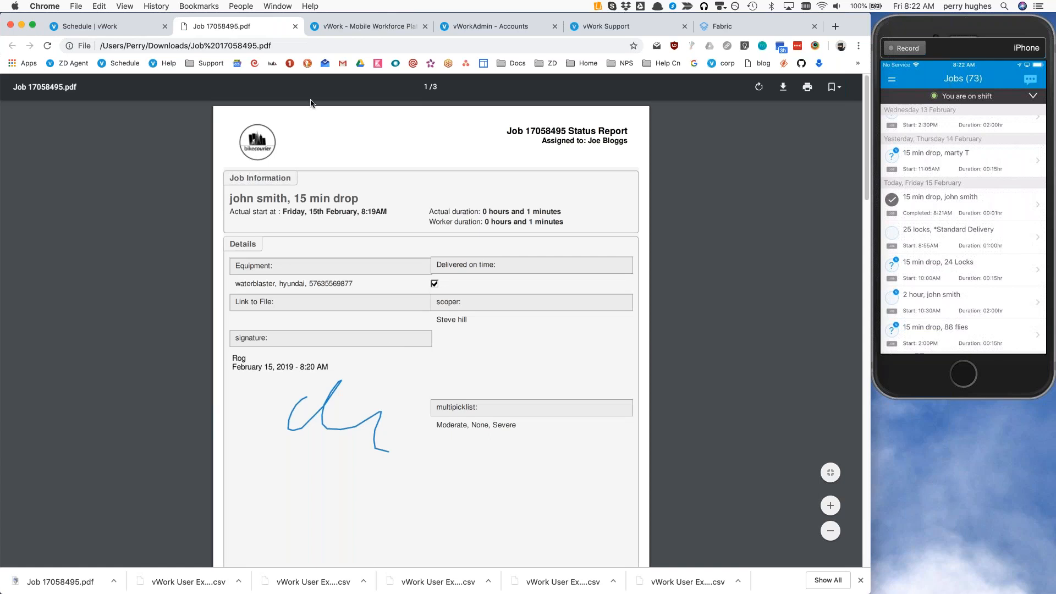
{"action": "left_click", "coordinate": [295, 28]}
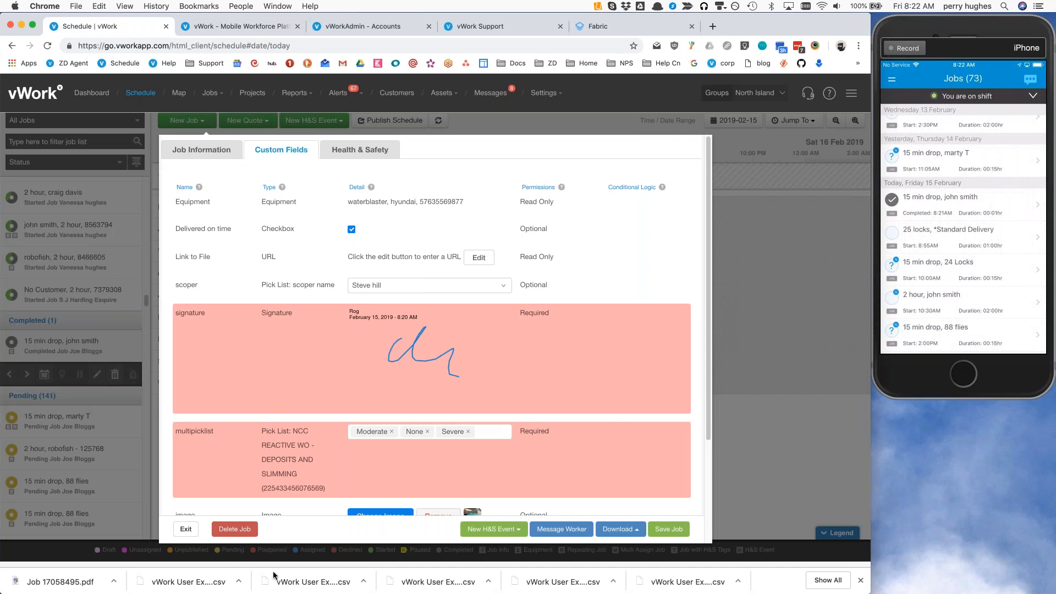
{"action": "left_click", "coordinate": [186, 530]}
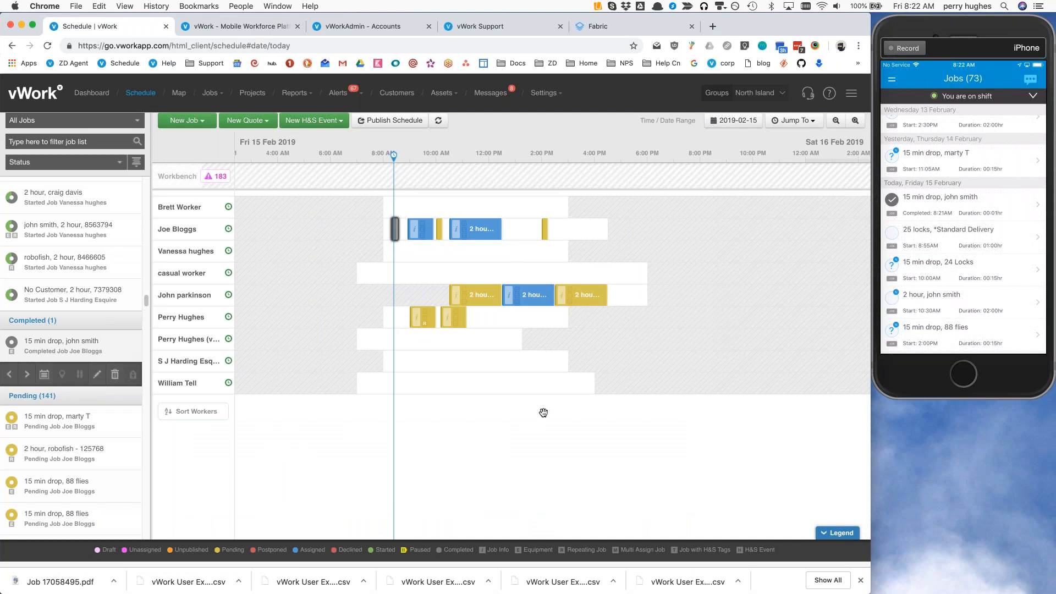
Step: Open the *Standard Delivery job template for editing from the account settings
{"action": "left_click", "coordinate": [540, 96]}
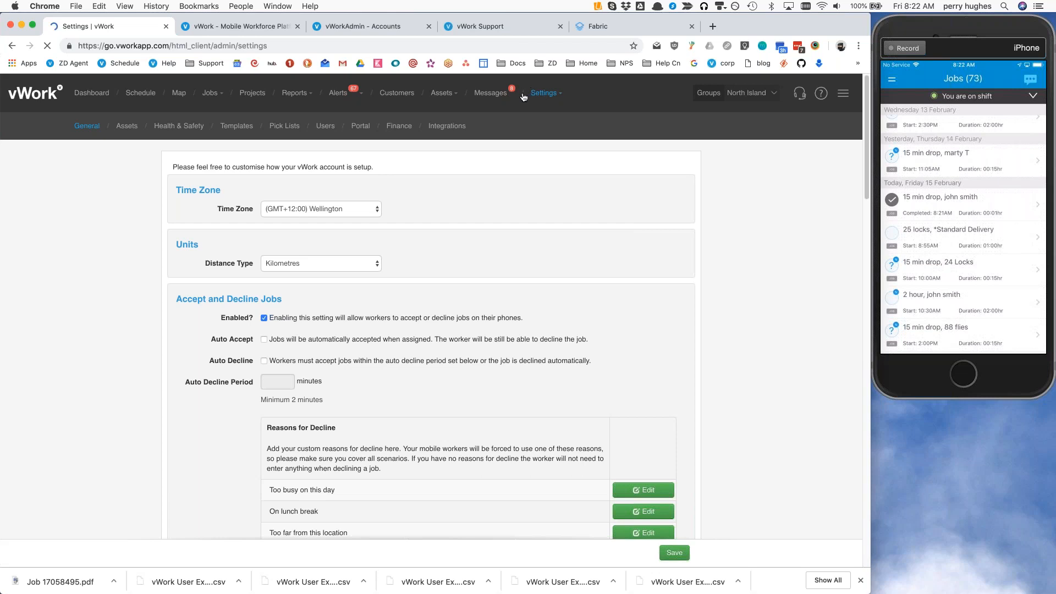
{"action": "left_click", "coordinate": [234, 128]}
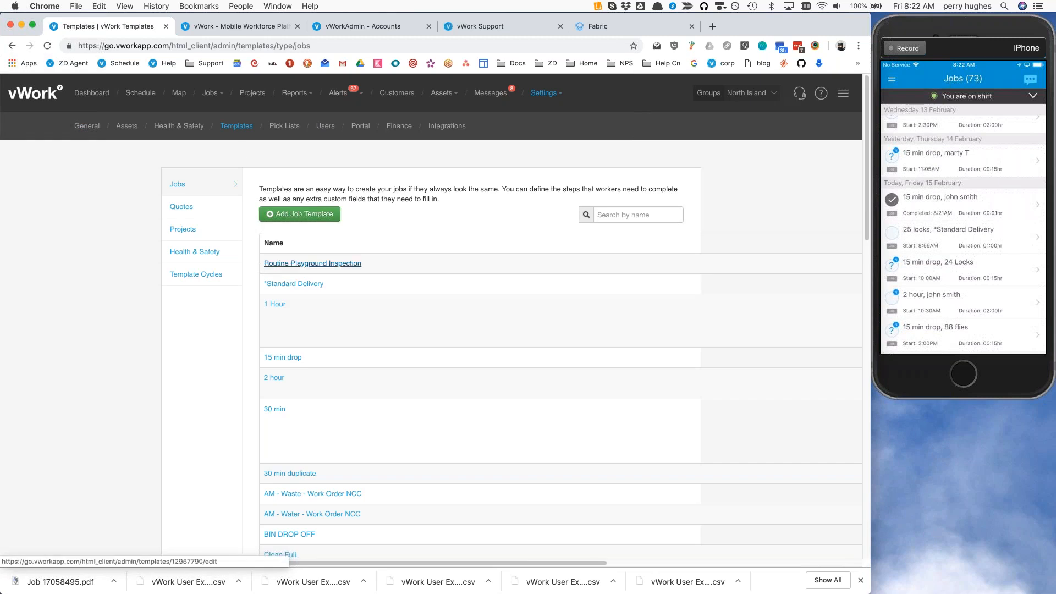
{"action": "left_click", "coordinate": [289, 284]}
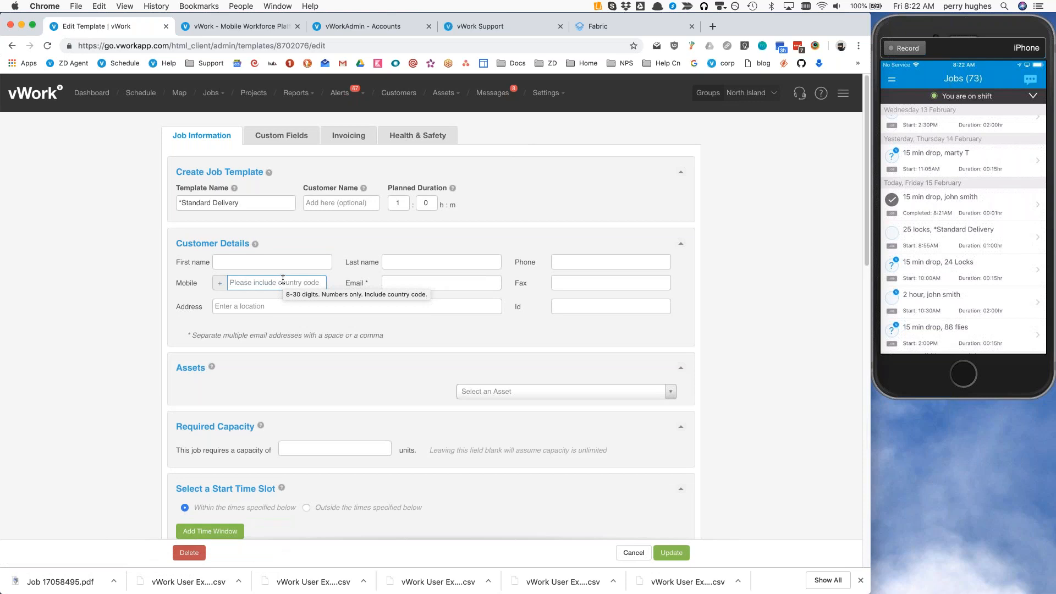
Step: Examine the template's name, planned duration, customer details and asset selection without changing them
{"action": "left_click", "coordinate": [94, 248]}
{"action": "scroll", "coordinate": [93, 249], "scroll_direction": "down", "scroll_amount": 5}
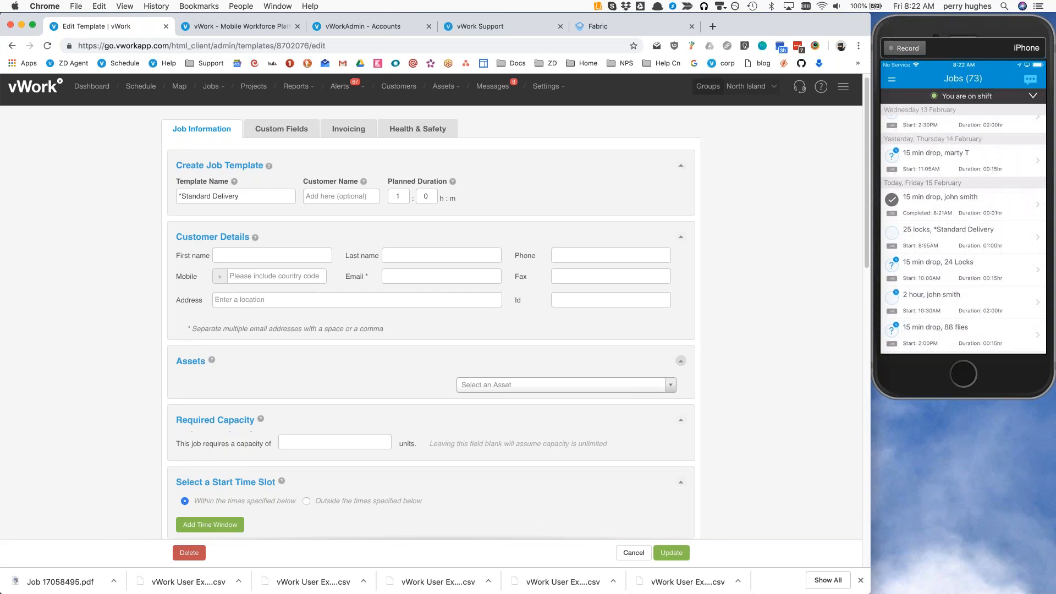
{"action": "scroll", "coordinate": [232, 257], "scroll_direction": "up", "scroll_amount": 5}
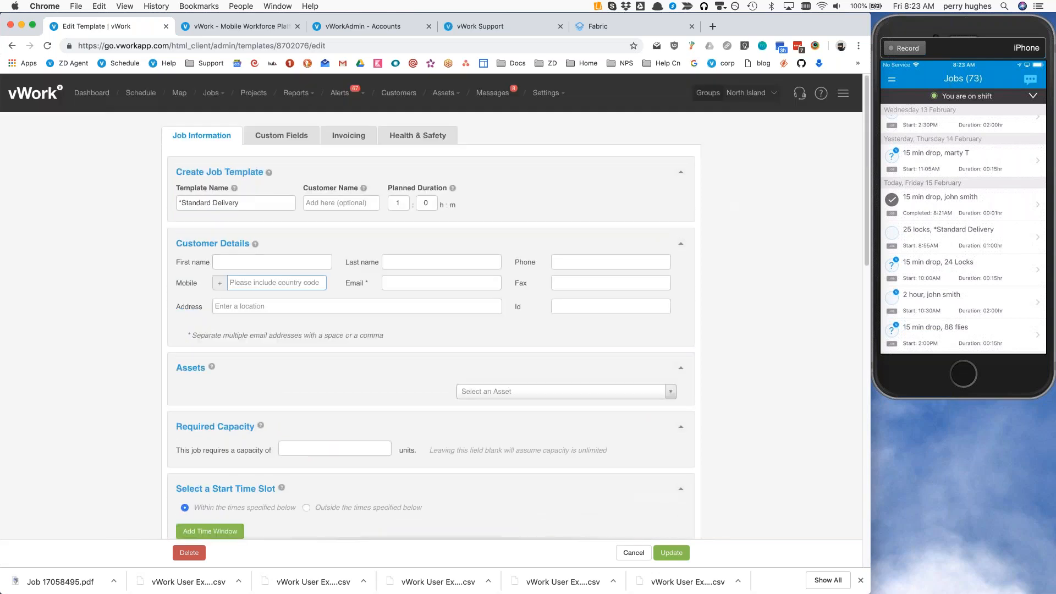
{"action": "left_click", "coordinate": [231, 257]}
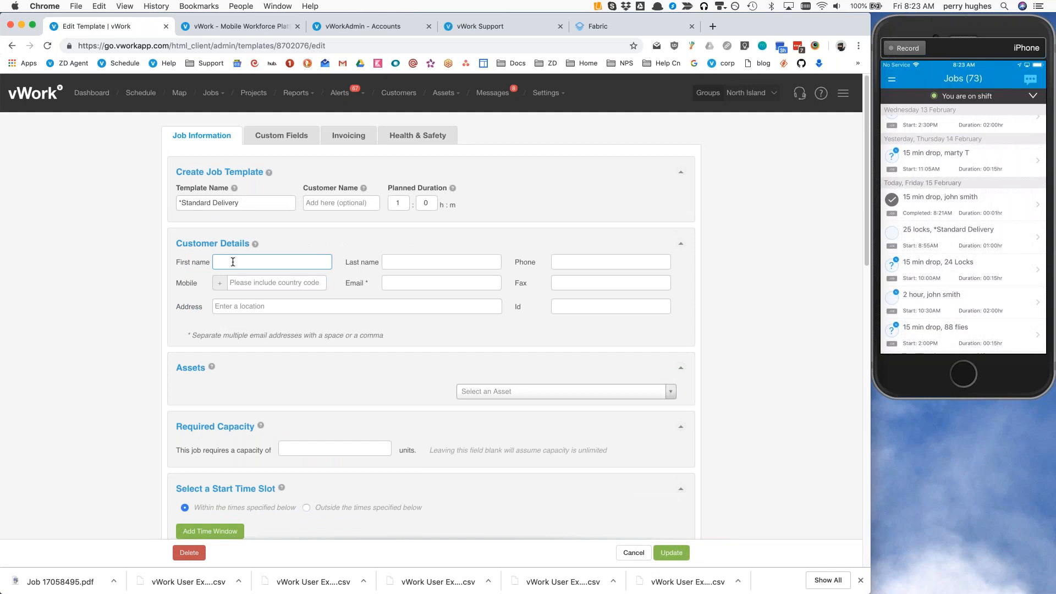
{"action": "scroll", "coordinate": [482, 331], "scroll_direction": "down", "scroll_amount": 1}
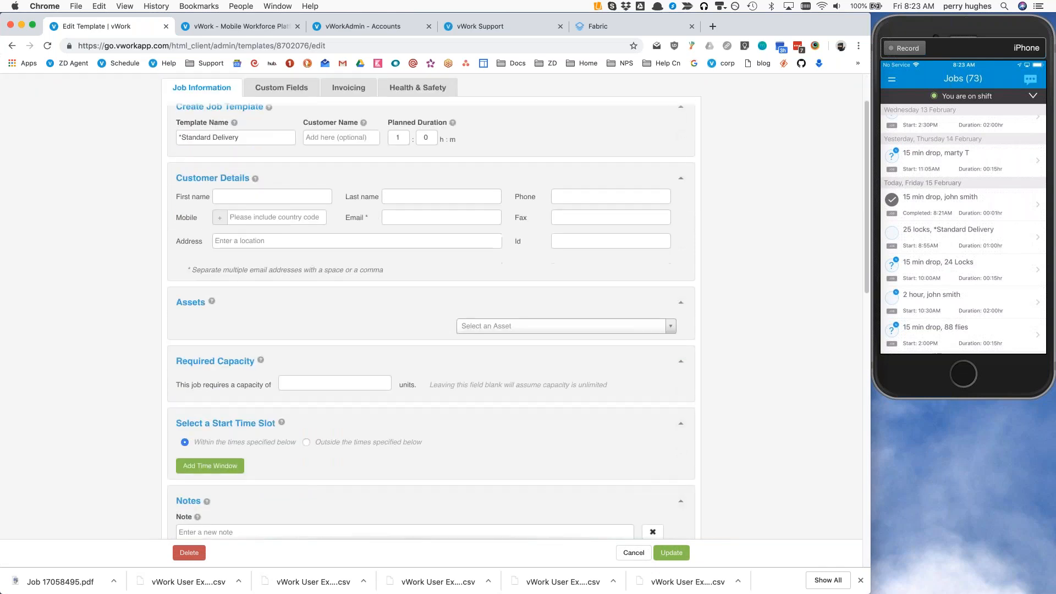
{"action": "left_click", "coordinate": [482, 329]}
{"action": "left_click", "coordinate": [393, 324]}
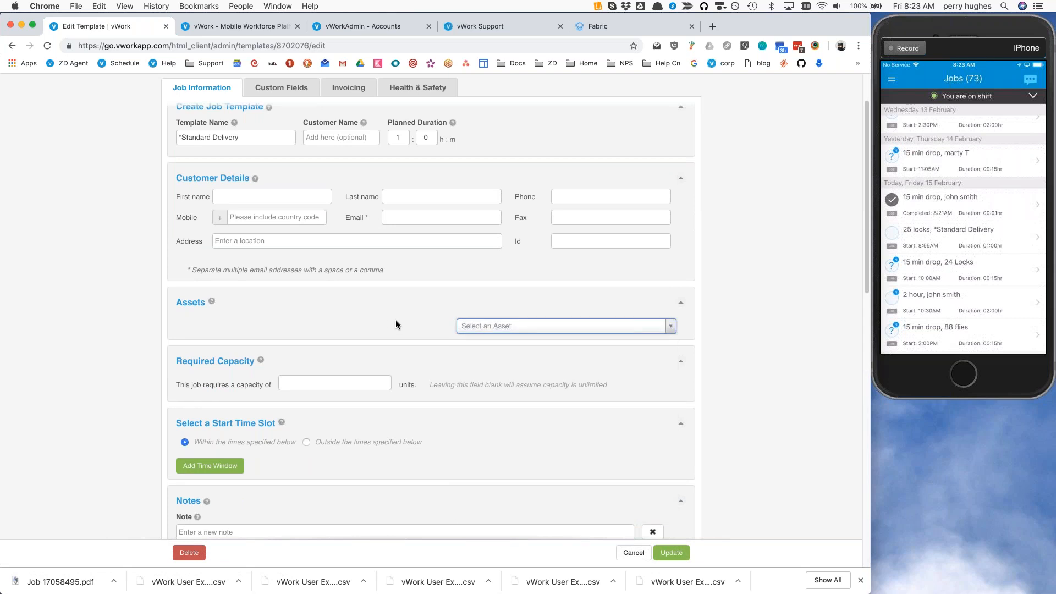
Step: Examine the template's required capacity, start time slot, notes, worker assignment and the pickup, dropoff and bill the job steps
{"action": "scroll", "coordinate": [395, 320], "scroll_direction": "down", "scroll_amount": 1}
{"action": "scroll", "coordinate": [309, 439], "scroll_direction": "down", "scroll_amount": 3}
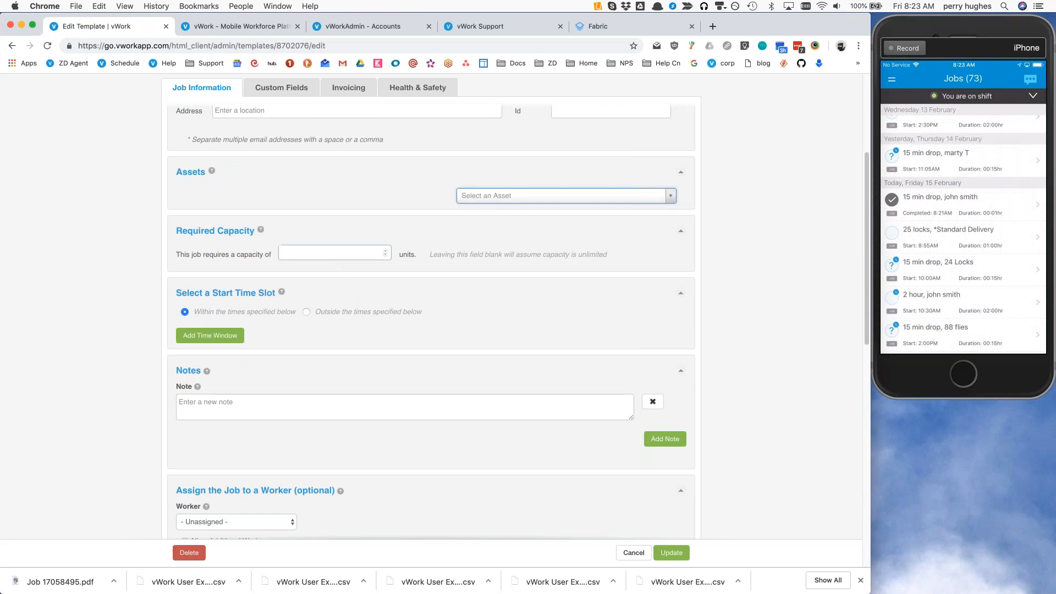
{"action": "scroll", "coordinate": [242, 357], "scroll_direction": "down", "scroll_amount": 5}
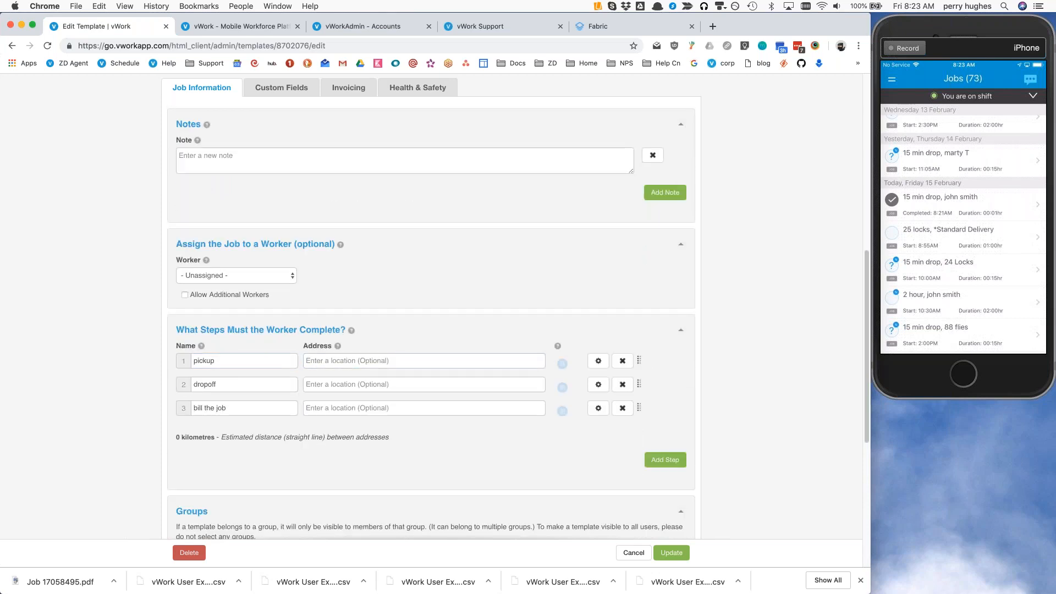
{"action": "left_click", "coordinate": [385, 384]}
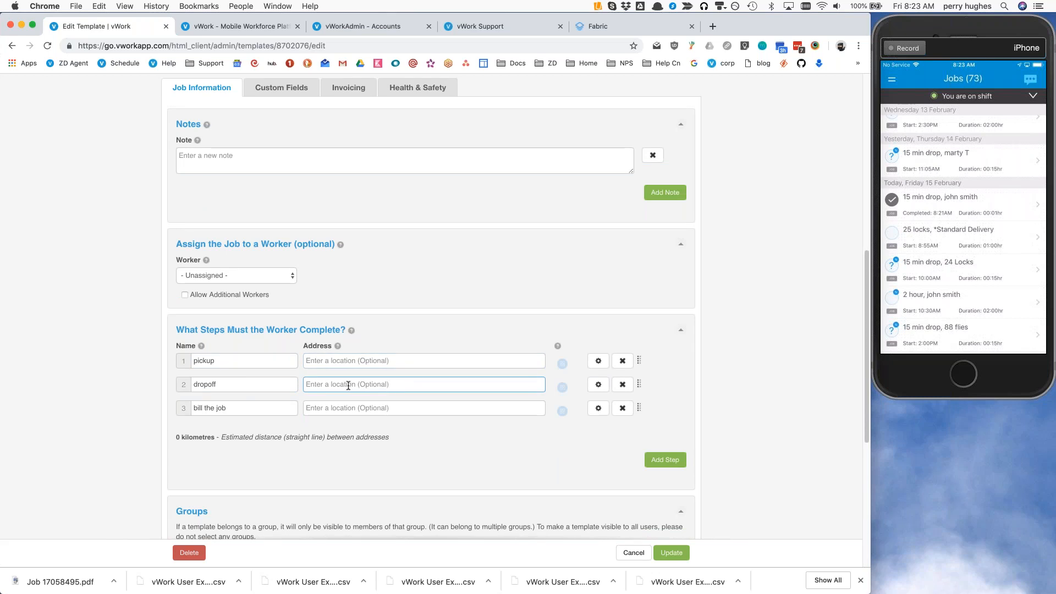
{"action": "left_click", "coordinate": [325, 386]}
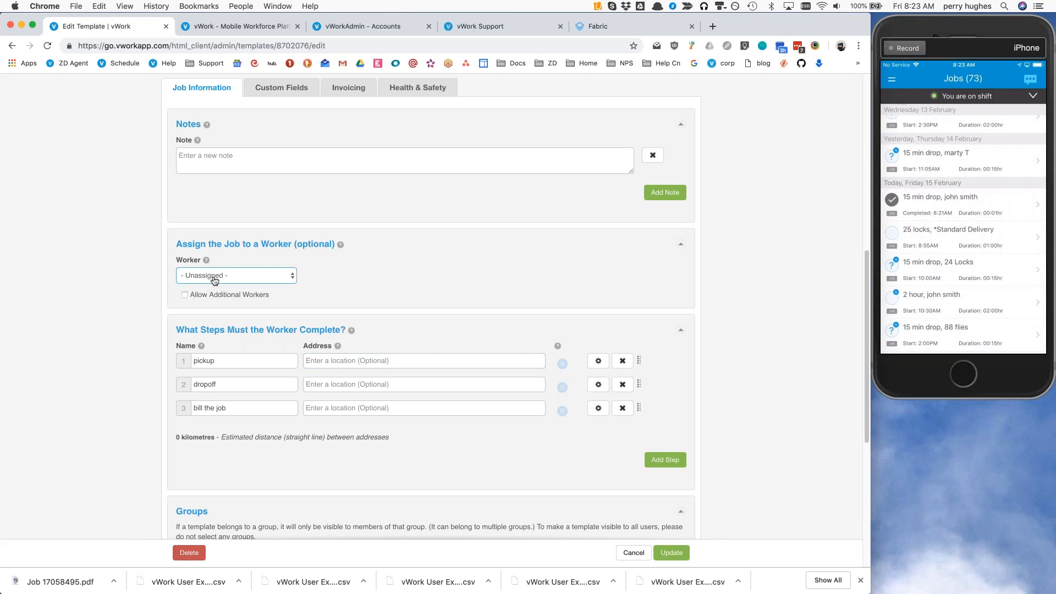
{"action": "left_click", "coordinate": [330, 407]}
{"action": "scroll", "coordinate": [285, 440], "scroll_direction": "up", "scroll_amount": 10}
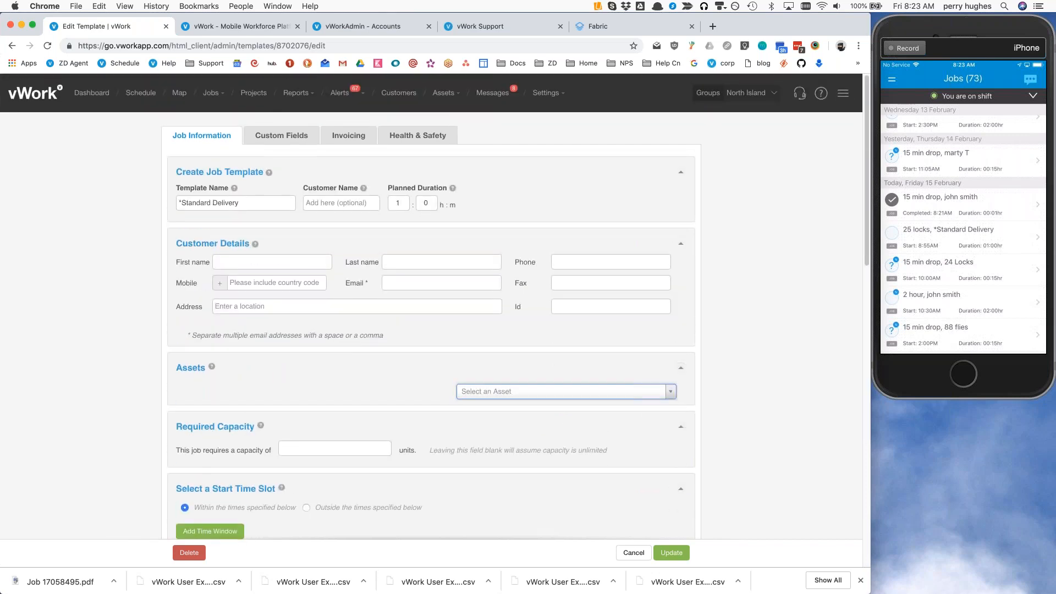
Step: Review the *Standard Delivery template's custom fields, checking their names, types, details and permissions
{"action": "left_click", "coordinate": [281, 137]}
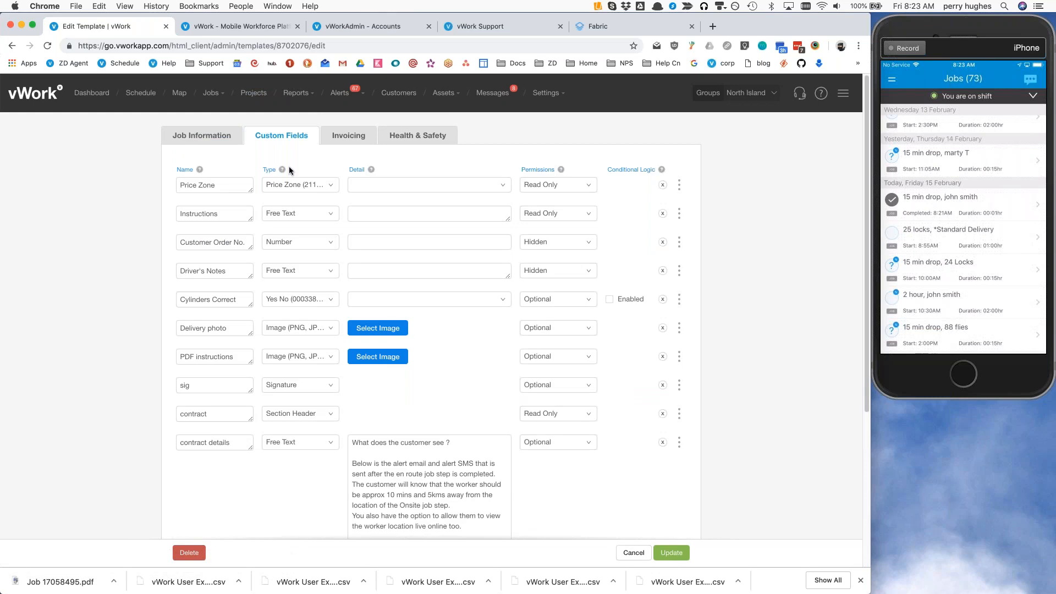
{"action": "scroll", "coordinate": [348, 317], "scroll_direction": "down", "scroll_amount": 3}
{"action": "scroll", "coordinate": [334, 345], "scroll_direction": "down", "scroll_amount": 3}
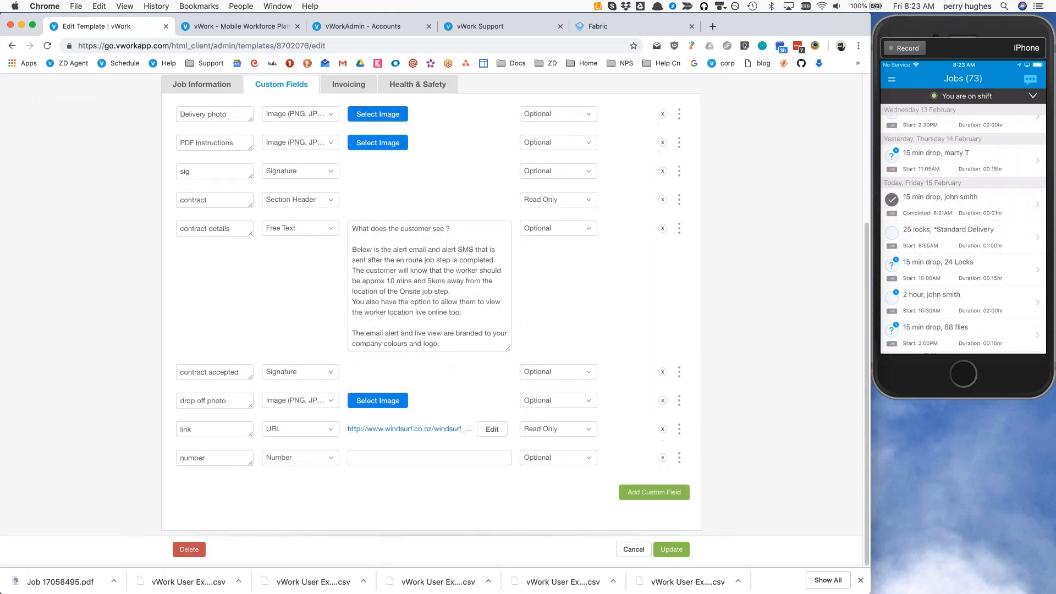
{"action": "scroll", "coordinate": [293, 453], "scroll_direction": "up", "scroll_amount": 6}
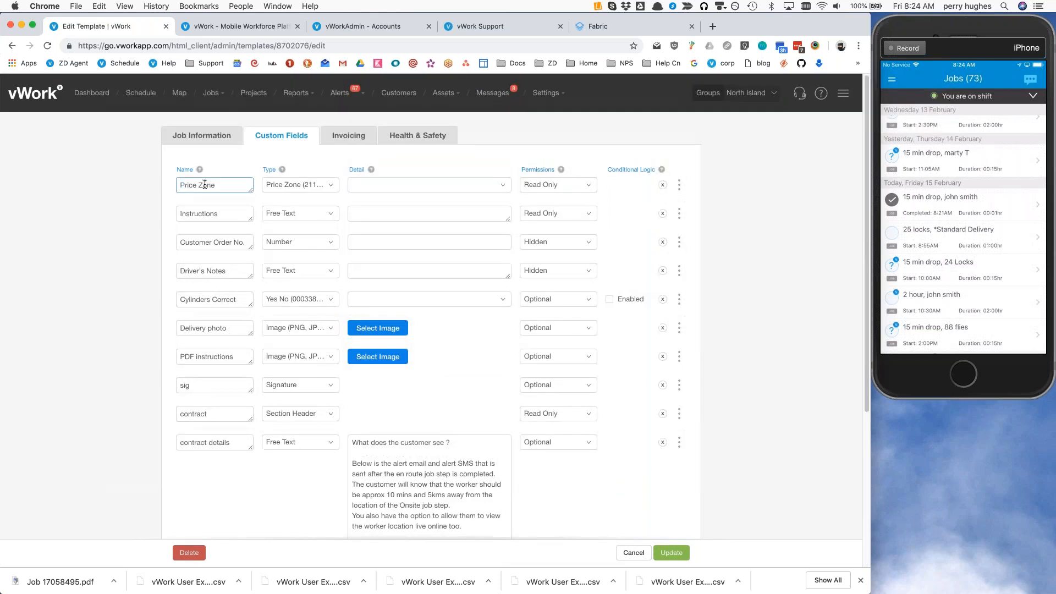
{"action": "left_click", "coordinate": [389, 188]}
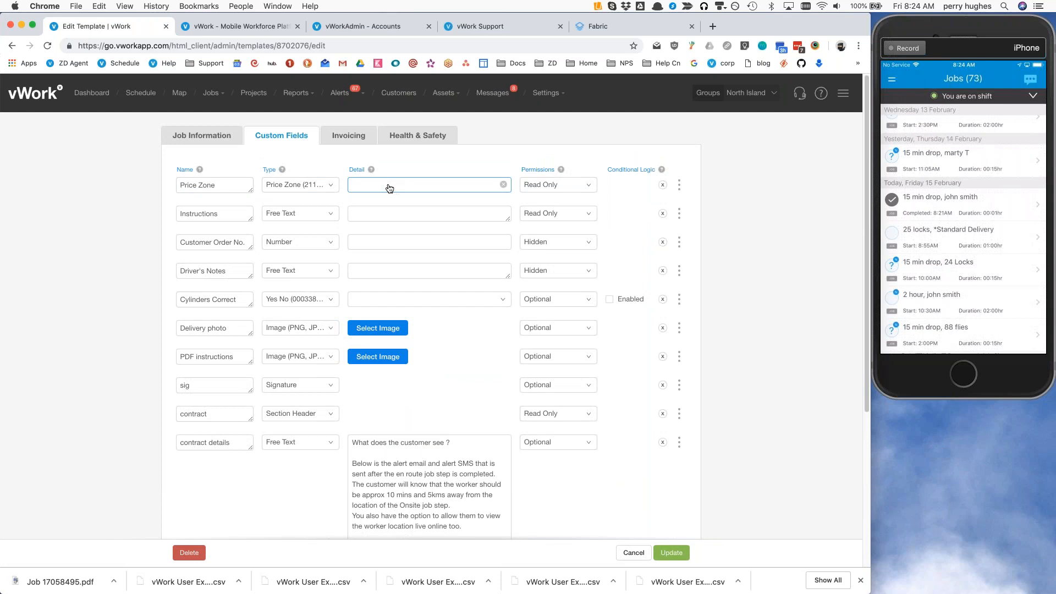
{"action": "left_click", "coordinate": [301, 202]}
{"action": "left_click", "coordinate": [379, 211]}
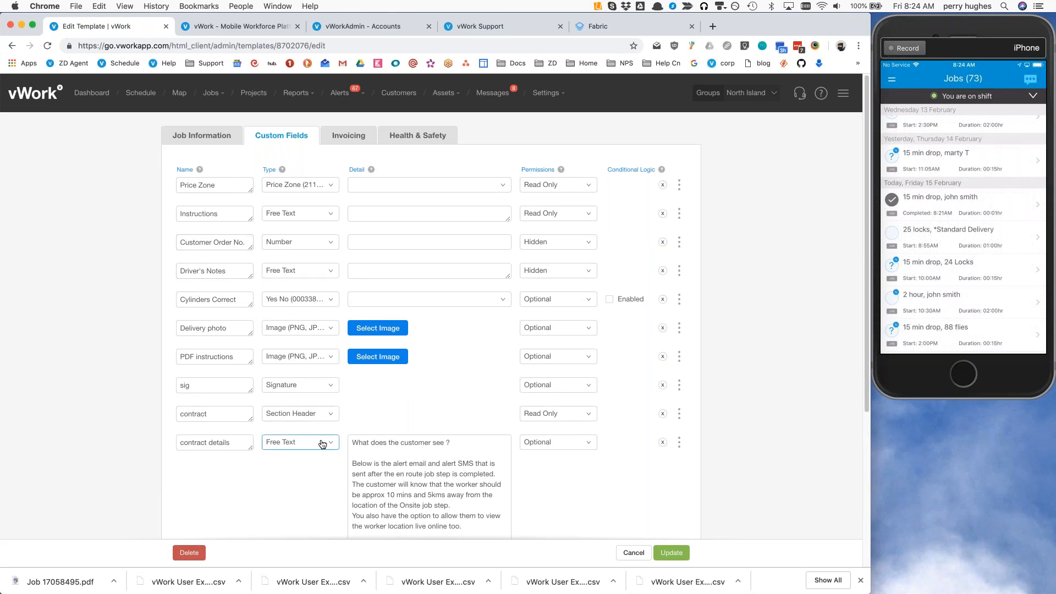
Step: Set the permission of the contract accepted signature field to Required
{"action": "scroll", "coordinate": [418, 429], "scroll_direction": "down", "scroll_amount": 3}
{"action": "scroll", "coordinate": [429, 429], "scroll_direction": "down", "scroll_amount": 2}
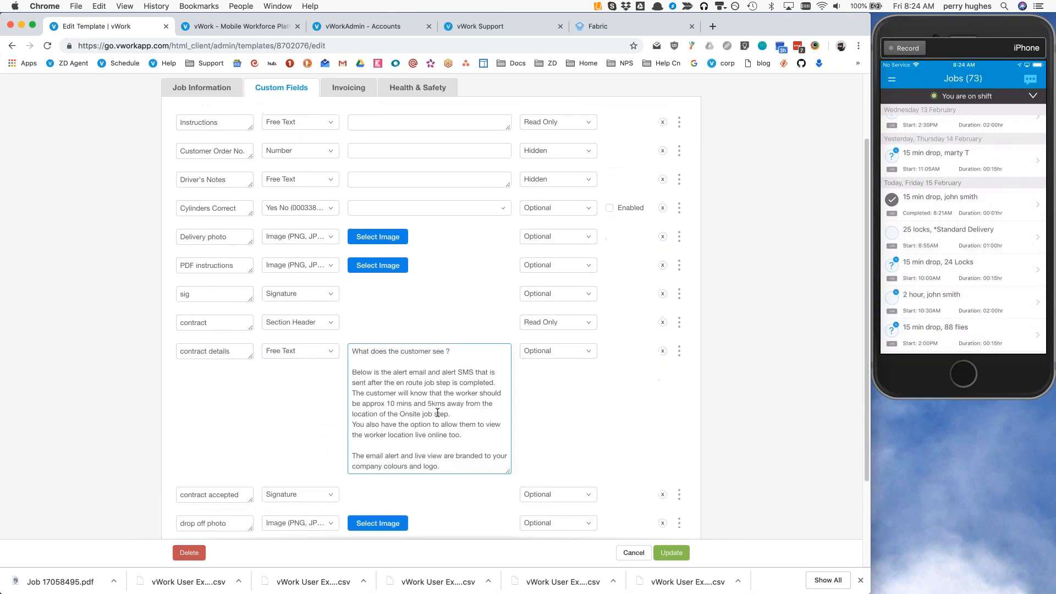
{"action": "scroll", "coordinate": [319, 440], "scroll_direction": "down", "scroll_amount": 1}
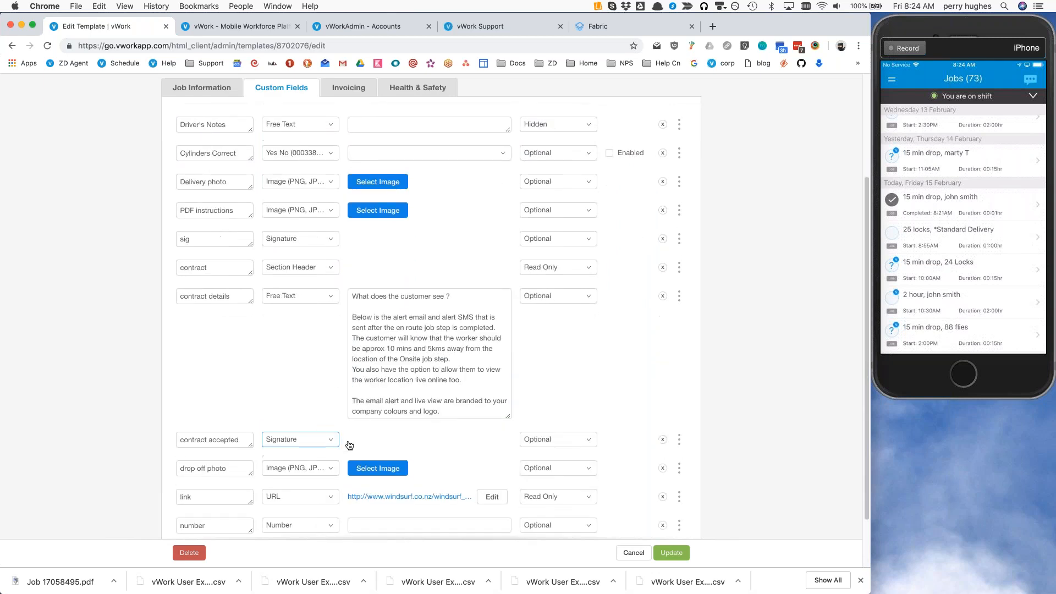
{"action": "left_click", "coordinate": [566, 442]}
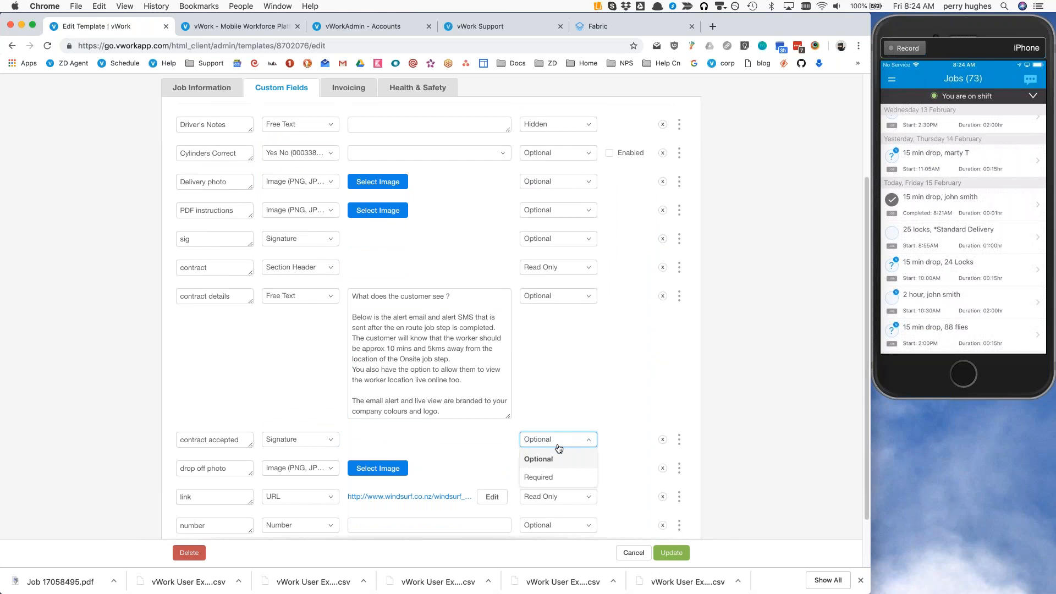
{"action": "left_click", "coordinate": [551, 475]}
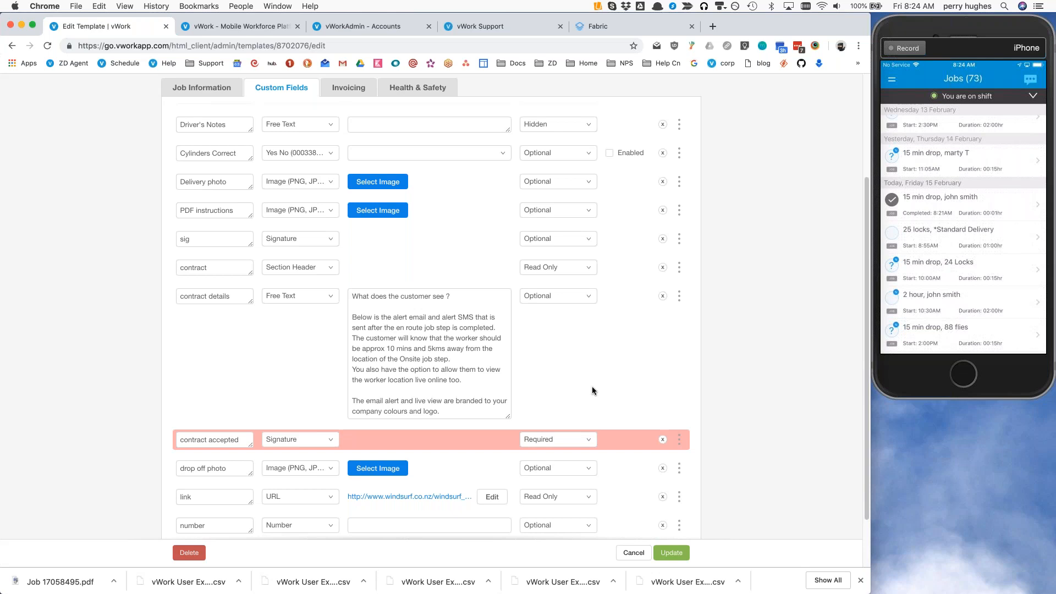
Step: Add a Date and Time custom field named time for quote at the end of the *Standard Delivery template's fields
{"action": "scroll", "coordinate": [420, 461], "scroll_direction": "down", "scroll_amount": 3}
{"action": "left_click", "coordinate": [627, 498]}
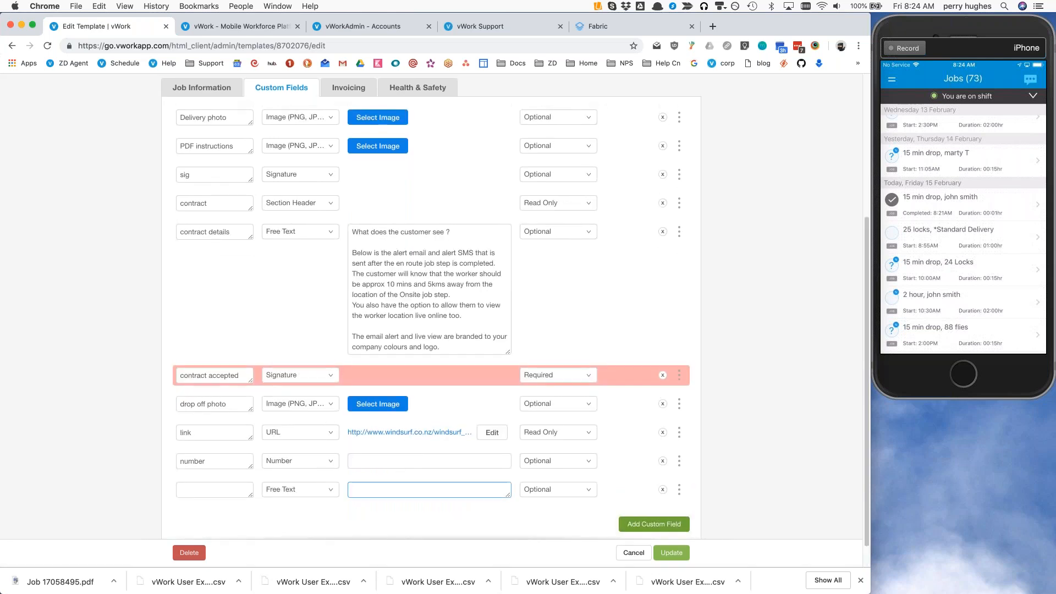
{"action": "left_click", "coordinate": [290, 492]}
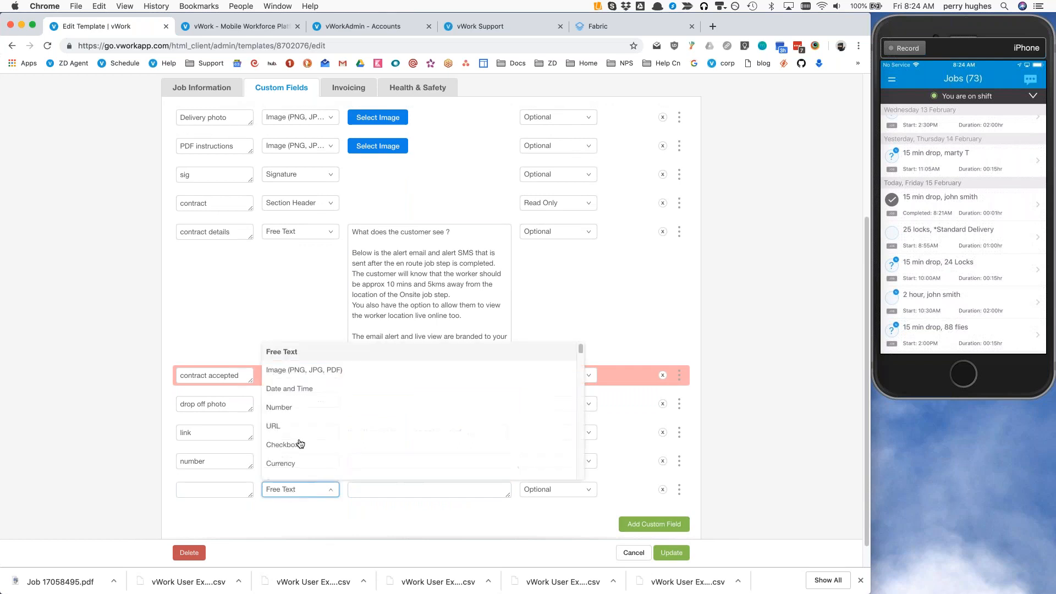
{"action": "scroll", "coordinate": [305, 390], "scroll_direction": "down", "scroll_amount": 1}
{"action": "left_click", "coordinate": [305, 387]}
{"action": "left_click", "coordinate": [224, 492]}
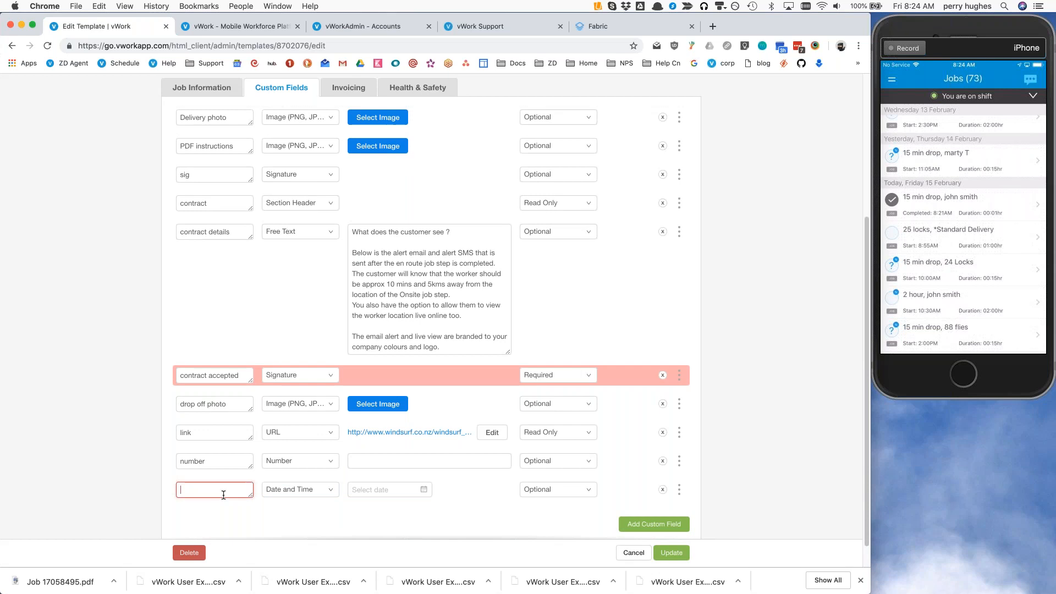
{"action": "type", "text": "time for quote"}
{"action": "left_click", "coordinate": [315, 504]}
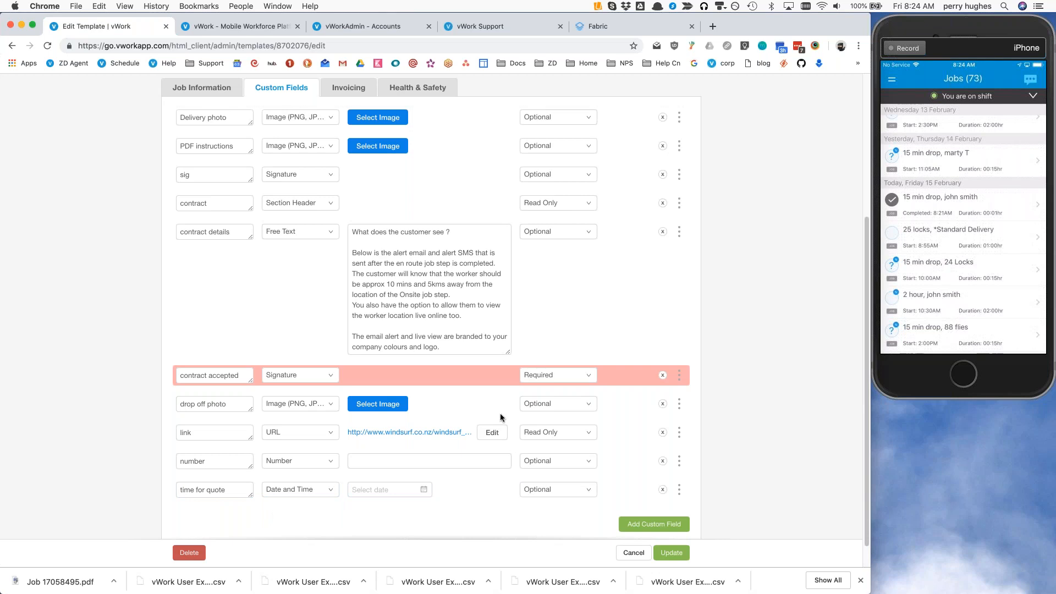
Step: Add another custom field to view its available field types, and discard the template edits
{"action": "scroll", "coordinate": [550, 407], "scroll_direction": "up", "scroll_amount": 5}
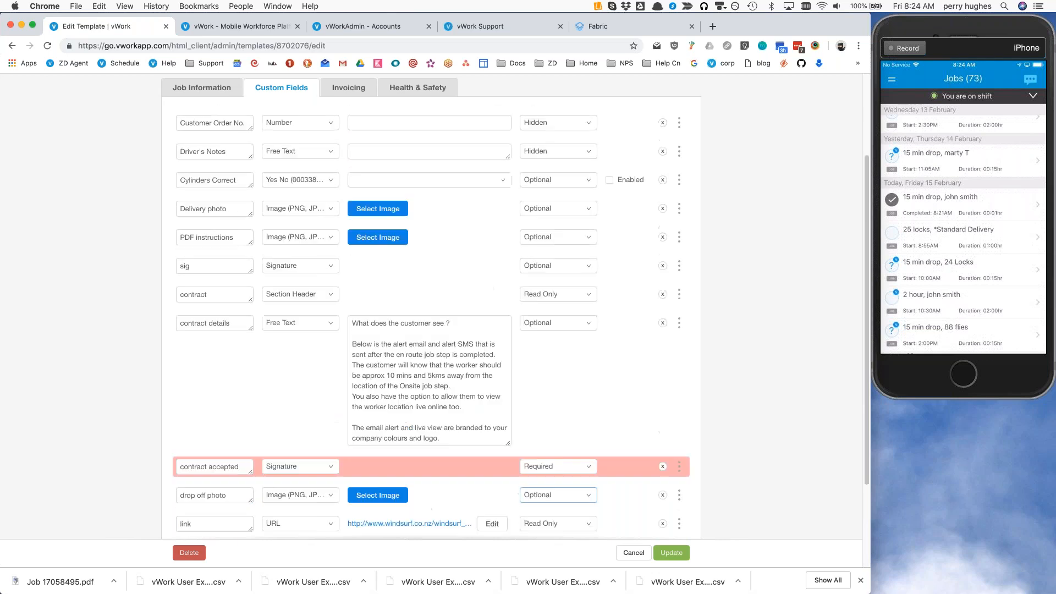
{"action": "scroll", "coordinate": [512, 330], "scroll_direction": "down", "scroll_amount": 5}
{"action": "left_click", "coordinate": [649, 495]}
{"action": "scroll", "coordinate": [608, 412], "scroll_direction": "up", "scroll_amount": 5}
{"action": "scroll", "coordinate": [385, 247], "scroll_direction": "down", "scroll_amount": 5}
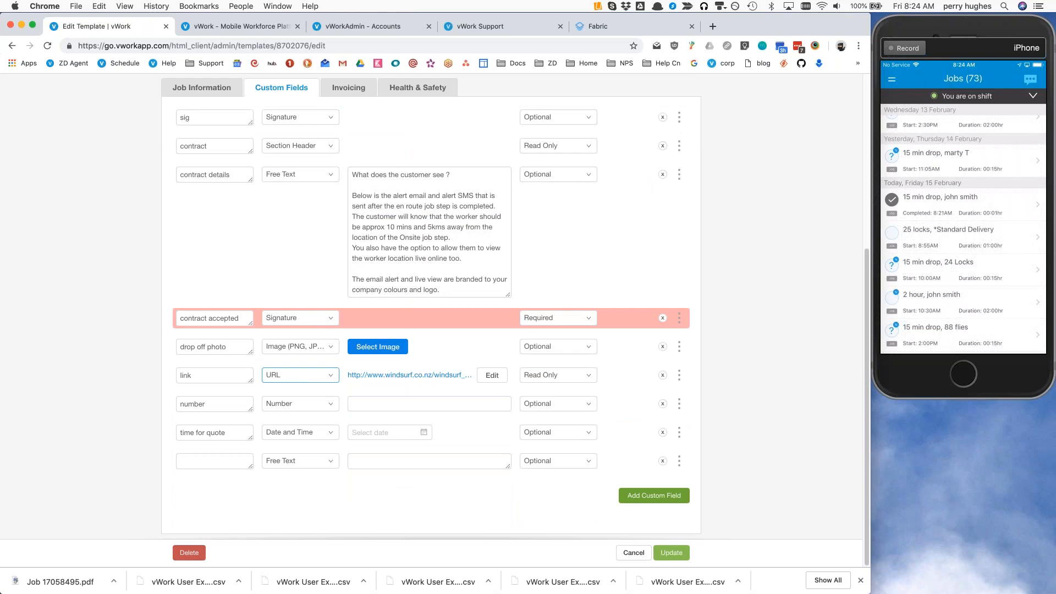
{"action": "left_click", "coordinate": [302, 463]}
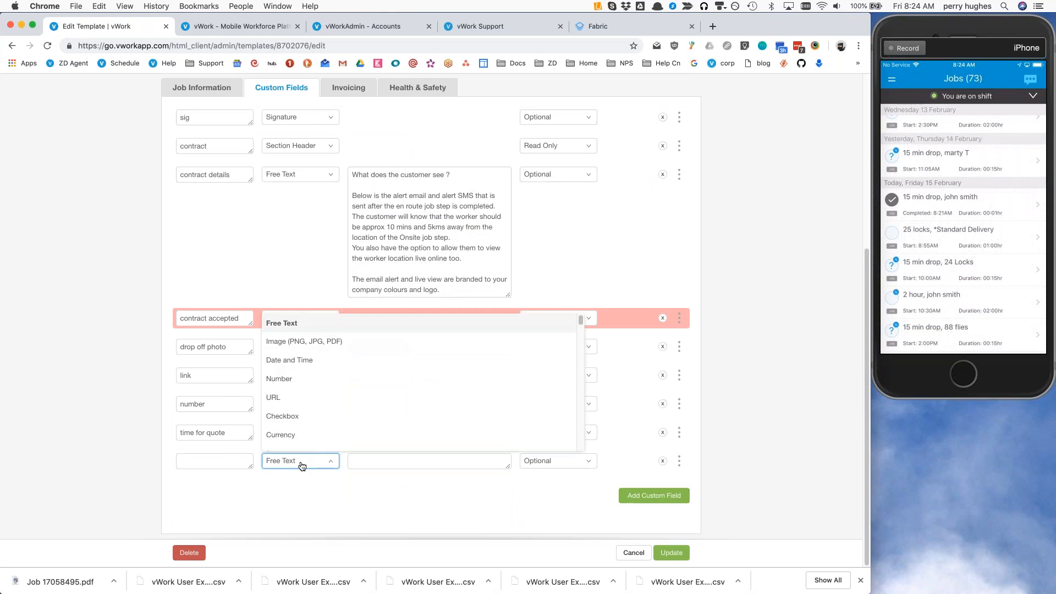
{"action": "left_click", "coordinate": [603, 524]}
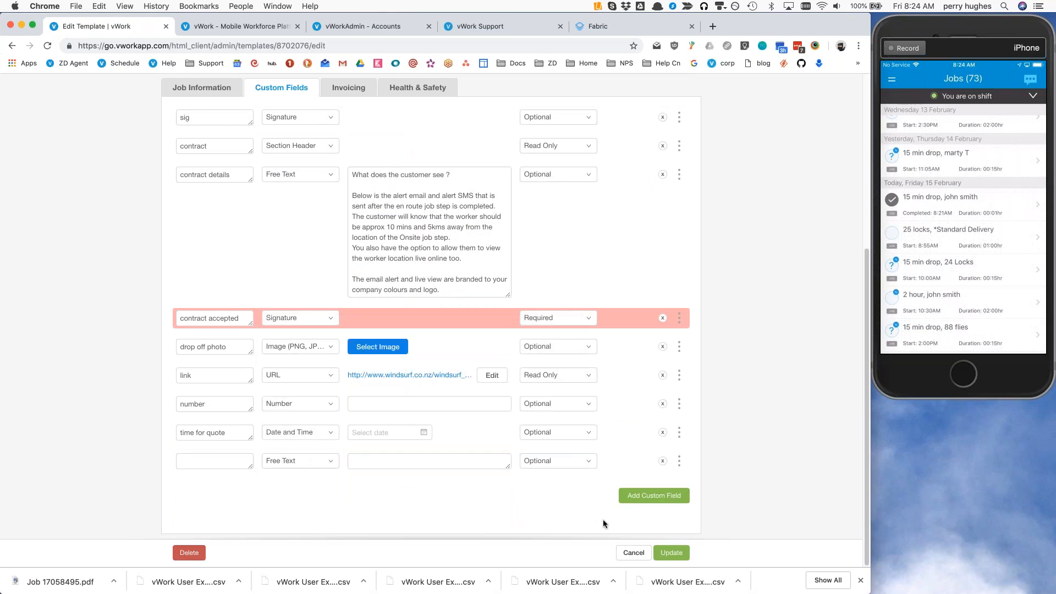
{"action": "left_click", "coordinate": [634, 553]}
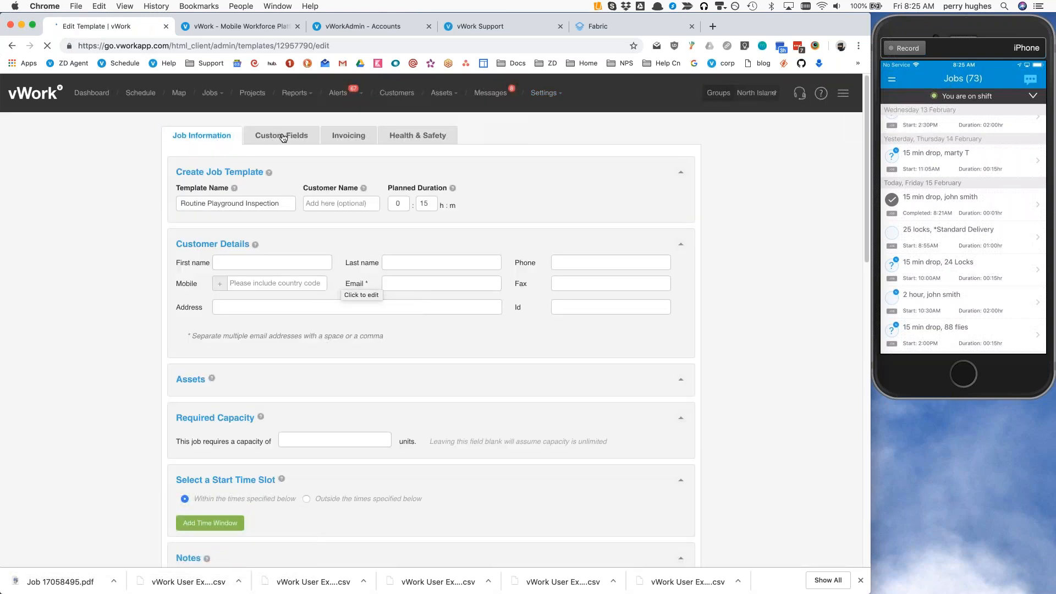
Step: Examine the Playground Items field and its conditional logic in the Routine Playground Inspection template's custom fields
{"action": "left_click", "coordinate": [281, 135]}
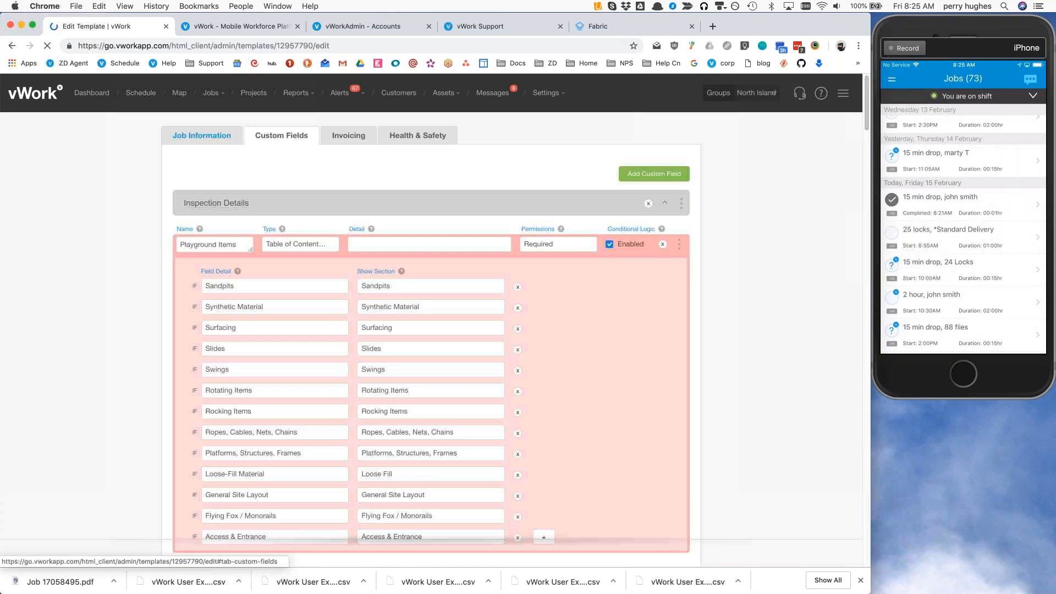
{"action": "scroll", "coordinate": [704, 297], "scroll_direction": "down", "scroll_amount": 1}
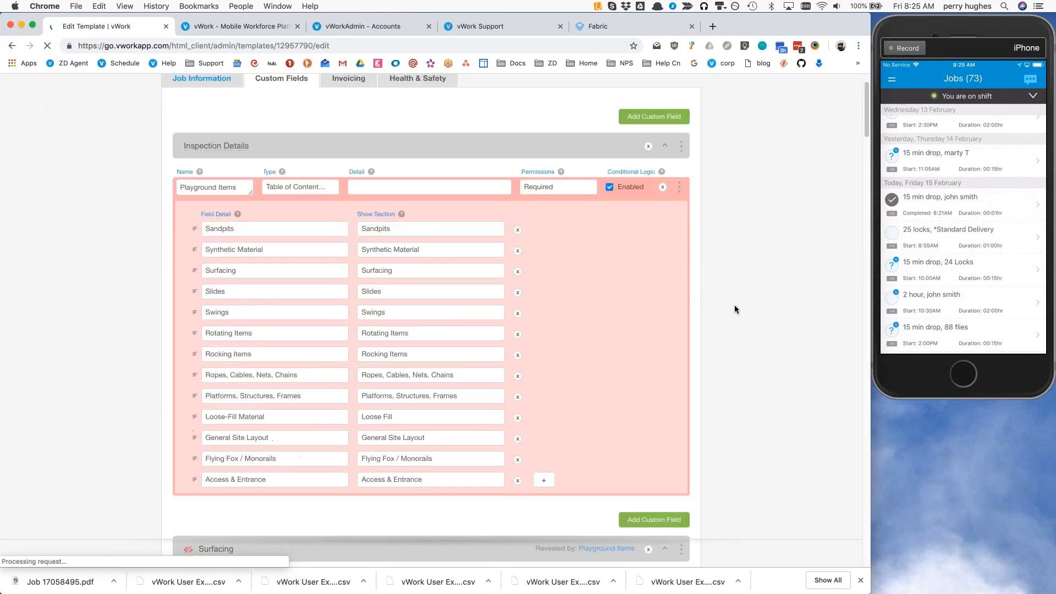
{"action": "left_click", "coordinate": [250, 185]}
{"action": "left_click", "coordinate": [376, 184]}
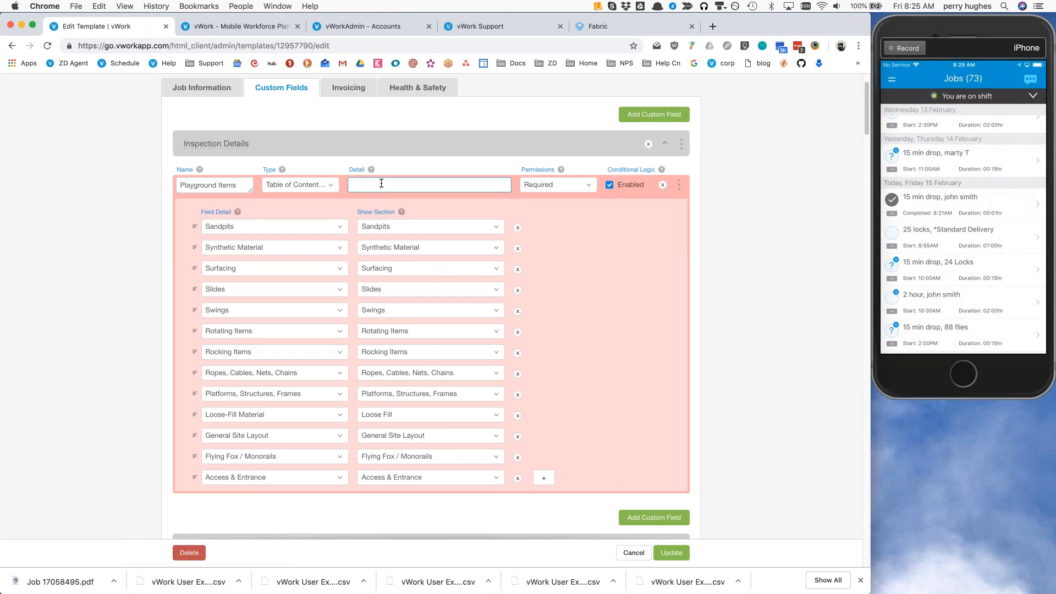
{"action": "scroll", "coordinate": [383, 183], "scroll_direction": "down", "scroll_amount": 1}
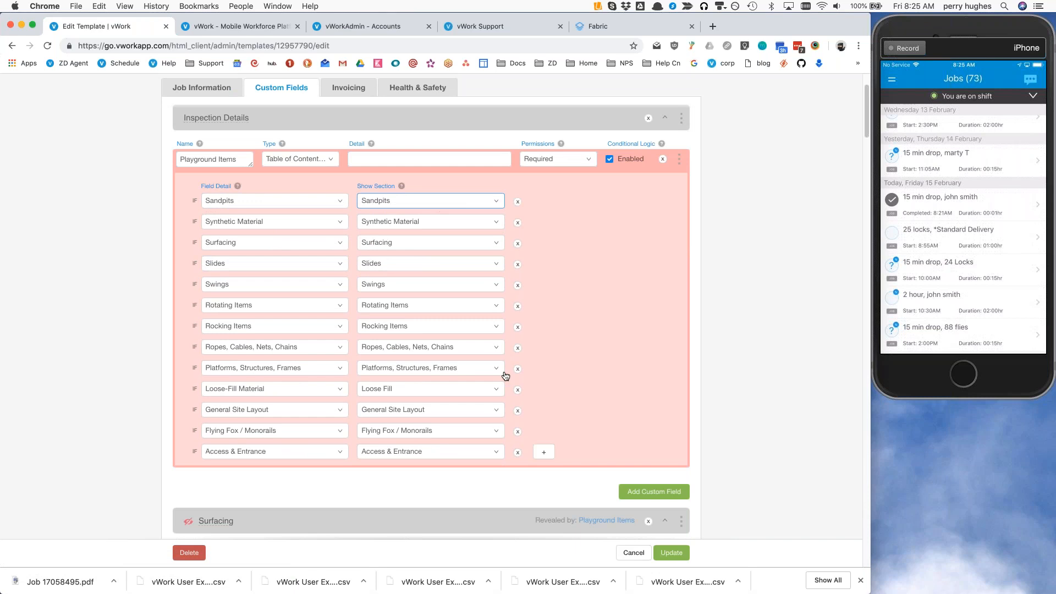
Step: Examine the sections revealed by Playground Items, including the Sandpits fields and the condition that shows Closed Assets
{"action": "scroll", "coordinate": [506, 375], "scroll_direction": "down", "scroll_amount": 10}
{"action": "scroll", "coordinate": [346, 395], "scroll_direction": "down", "scroll_amount": 20}
{"action": "scroll", "coordinate": [328, 394], "scroll_direction": "down", "scroll_amount": 16}
{"action": "scroll", "coordinate": [309, 414], "scroll_direction": "down", "scroll_amount": 17}
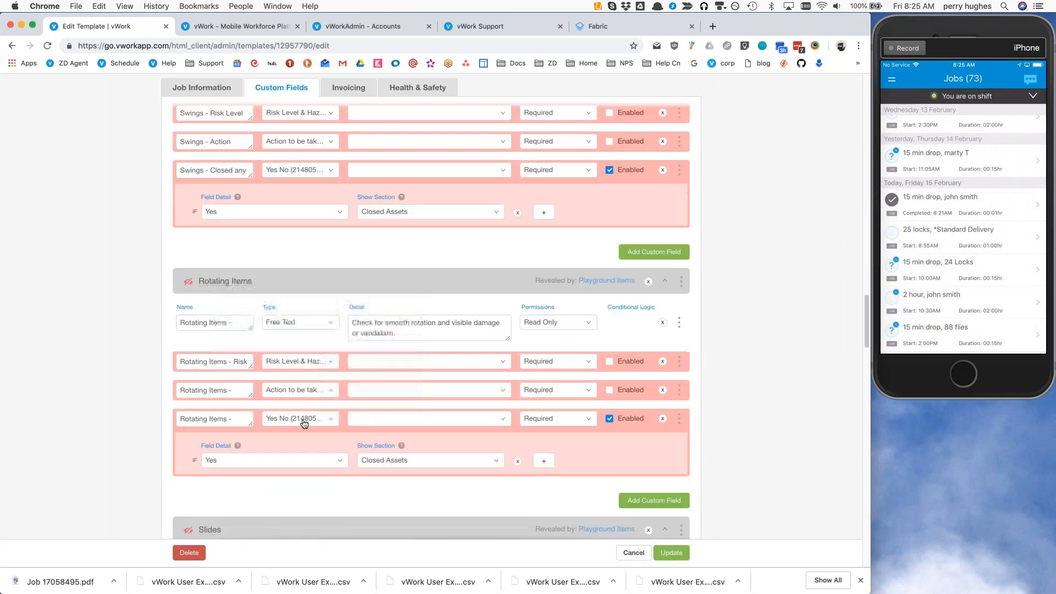
{"action": "scroll", "coordinate": [303, 422], "scroll_direction": "down", "scroll_amount": 17}
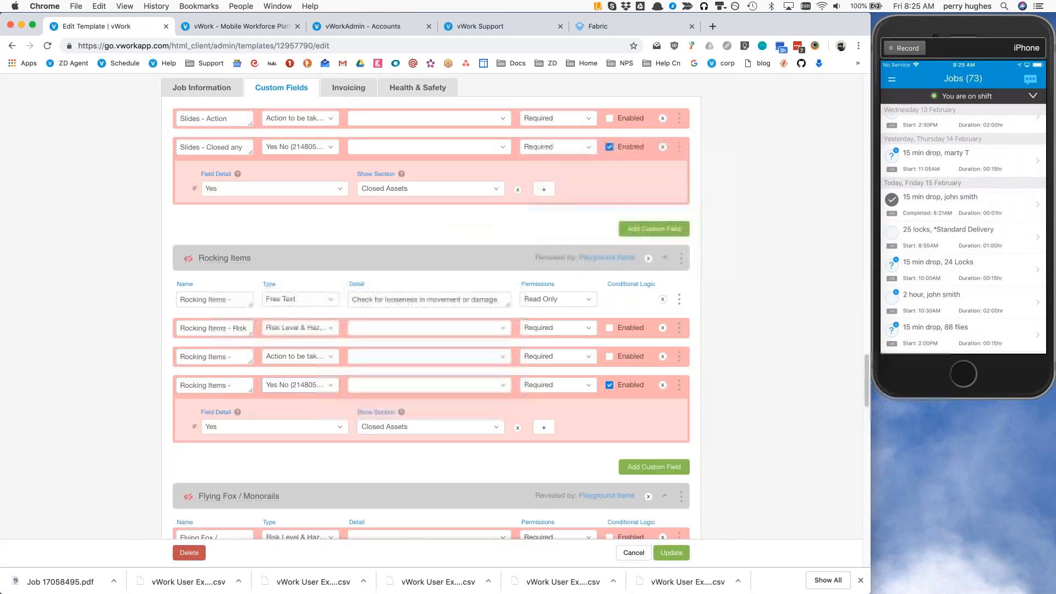
{"action": "scroll", "coordinate": [351, 400], "scroll_direction": "down", "scroll_amount": 15}
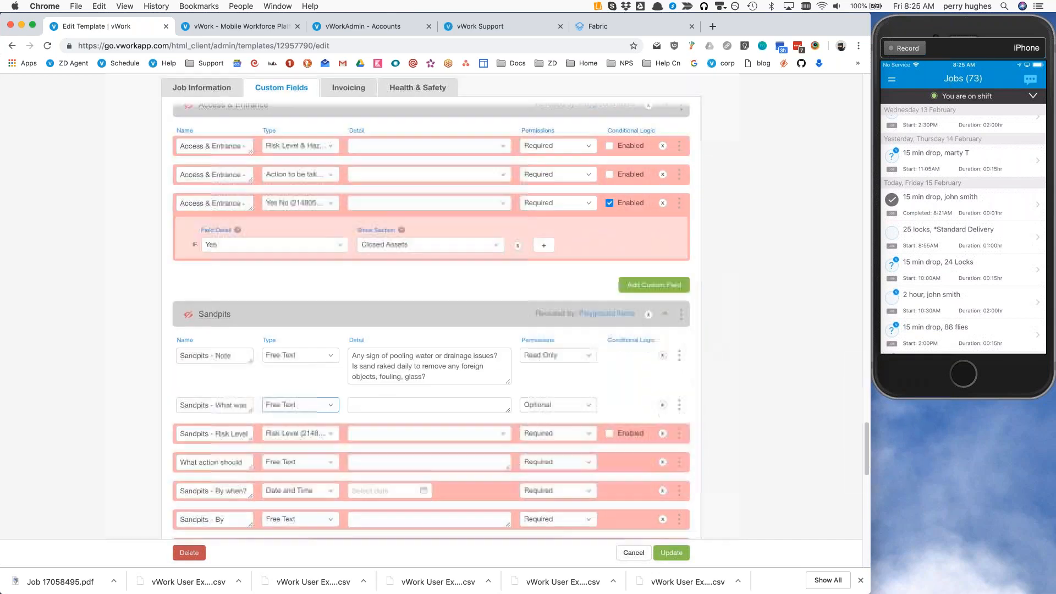
{"action": "scroll", "coordinate": [350, 398], "scroll_direction": "down", "scroll_amount": 4}
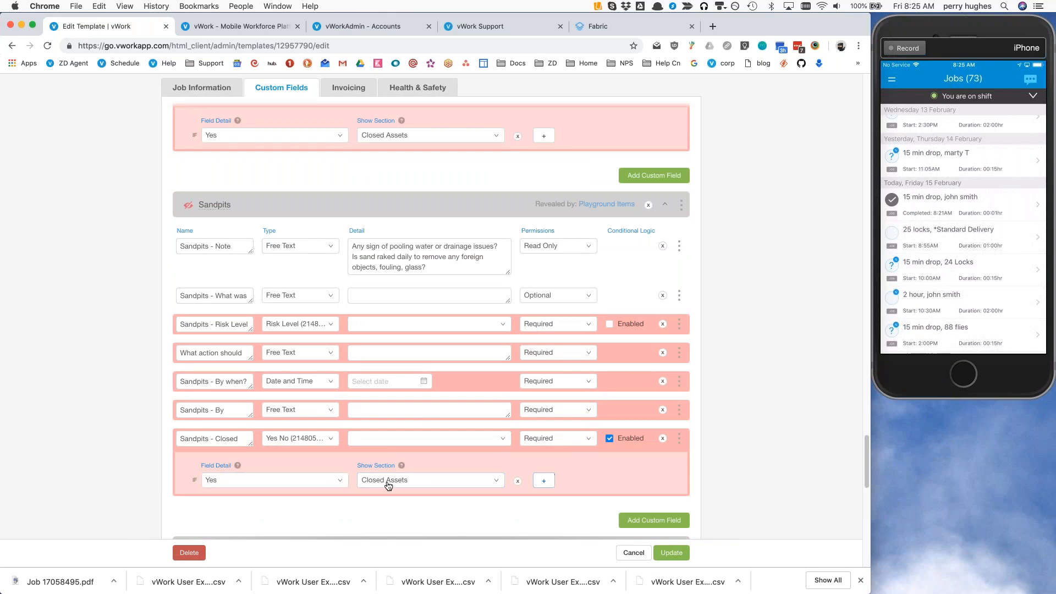
{"action": "scroll", "coordinate": [594, 441], "scroll_direction": "up", "scroll_amount": 5}
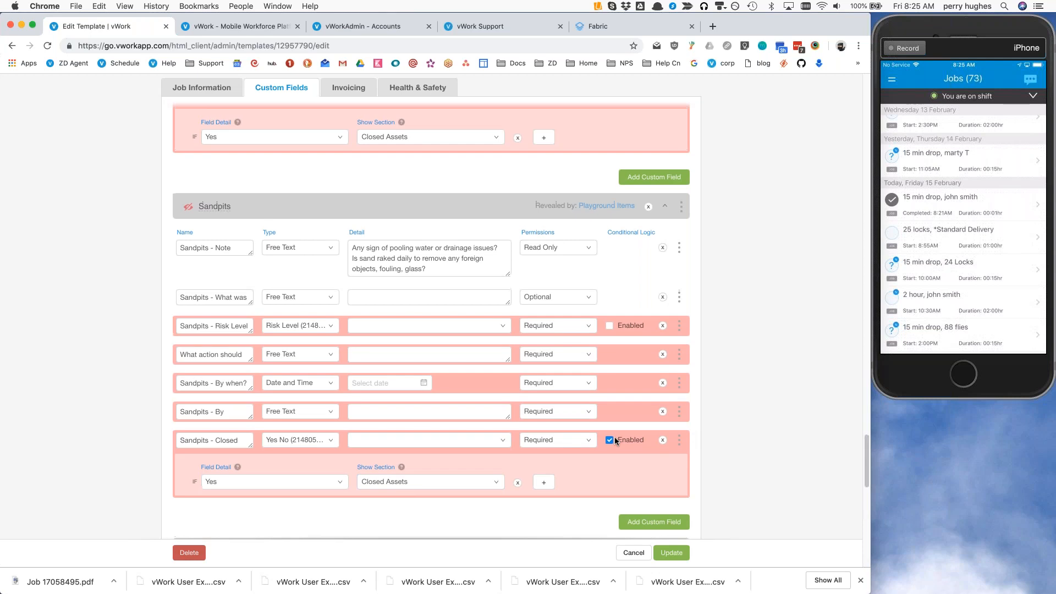
{"action": "scroll", "coordinate": [582, 445], "scroll_direction": "up", "scroll_amount": 15}
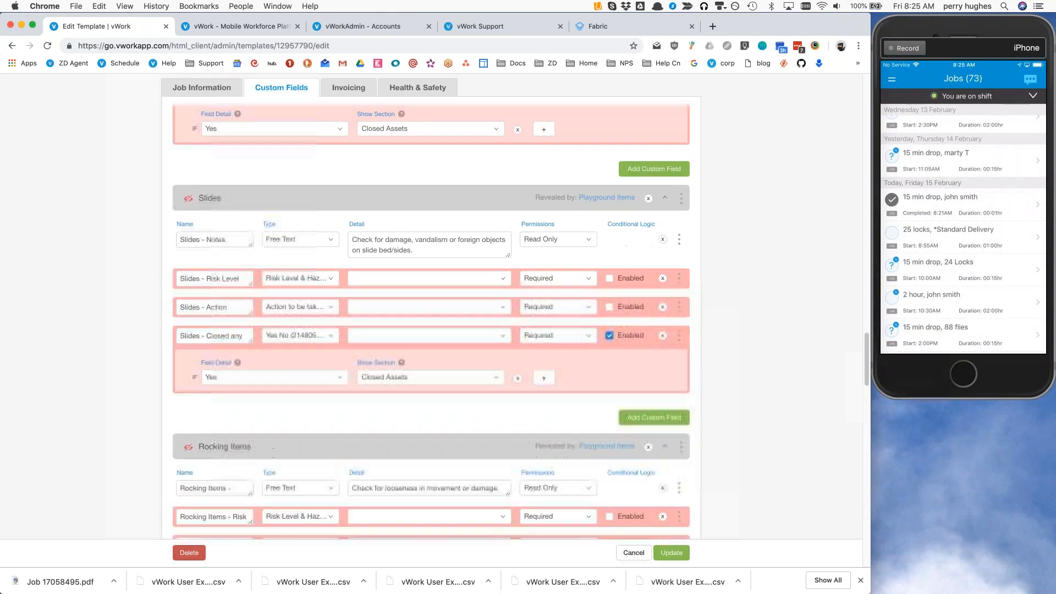
{"action": "scroll", "coordinate": [429, 425], "scroll_direction": "up", "scroll_amount": 15}
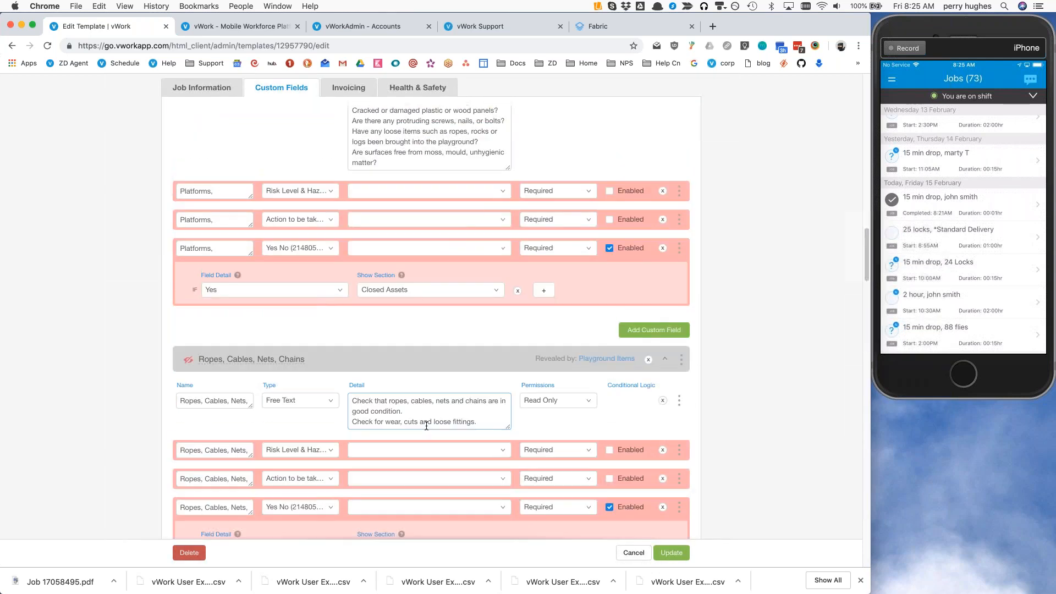
{"action": "scroll", "coordinate": [426, 415], "scroll_direction": "up", "scroll_amount": 10}
{"action": "scroll", "coordinate": [432, 319], "scroll_direction": "up", "scroll_amount": 5}
{"action": "scroll", "coordinate": [236, 171], "scroll_direction": "up", "scroll_amount": 3}
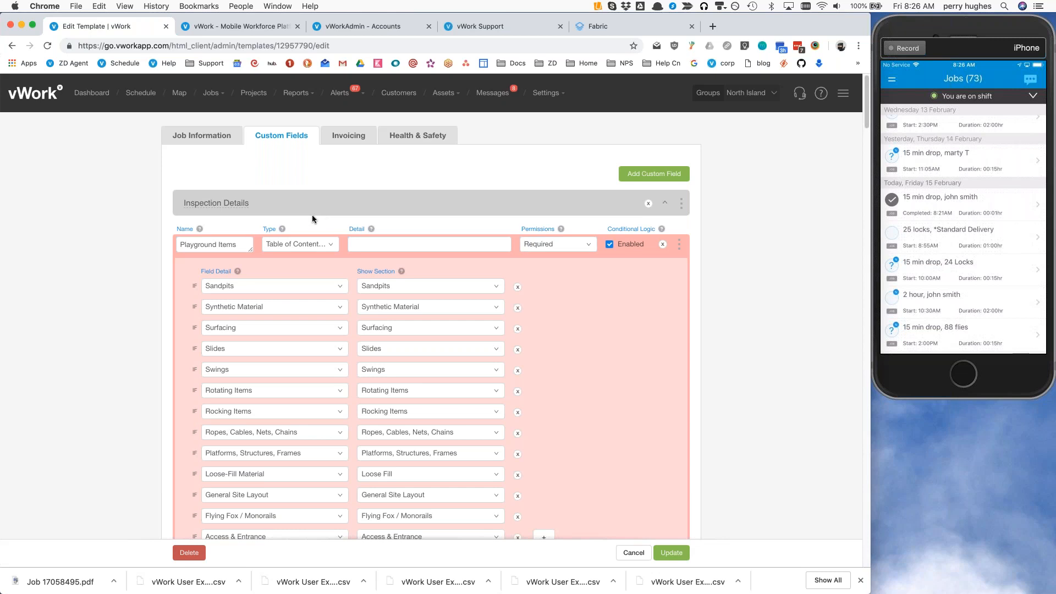
Step: Open the jobs list and expand the completed 15 min drop job to view its step completion and asset details
{"action": "mouse_move", "coordinate": [215, 96]}
{"action": "left_click", "coordinate": [215, 96]}
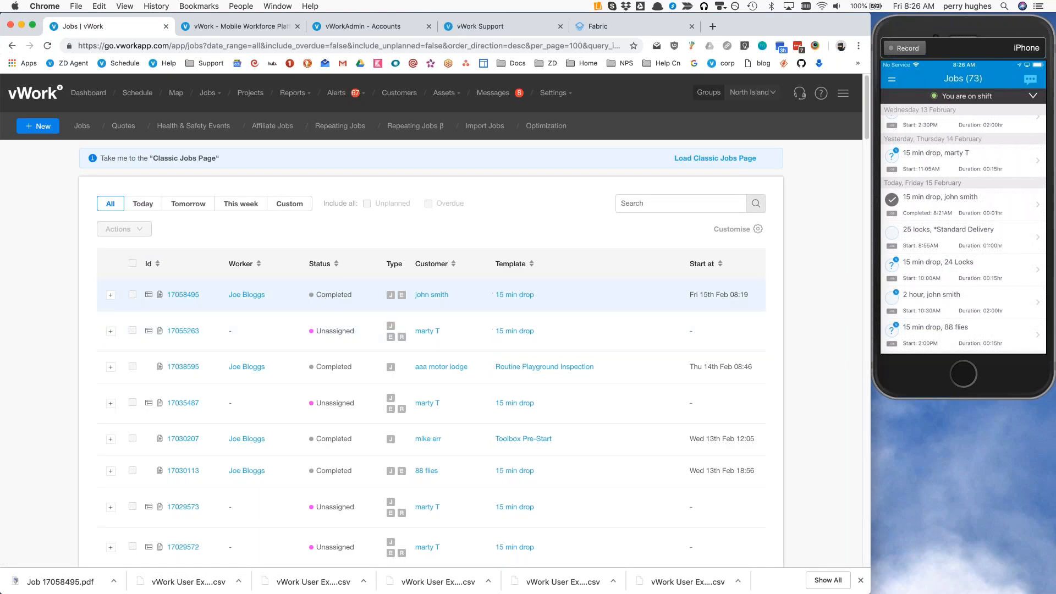
{"action": "left_click", "coordinate": [110, 297]}
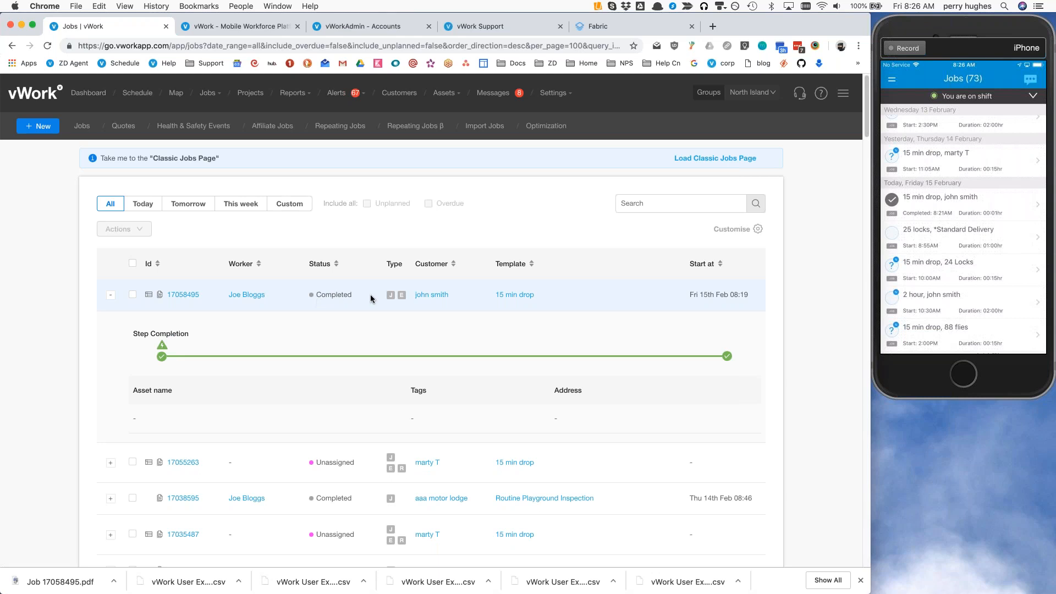
Step: Search the workers by first name and filter the jobs list by the worker assigned to the completed 15 min drop job
{"action": "left_click", "coordinate": [630, 203]}
{"action": "left_click", "coordinate": [648, 262]}
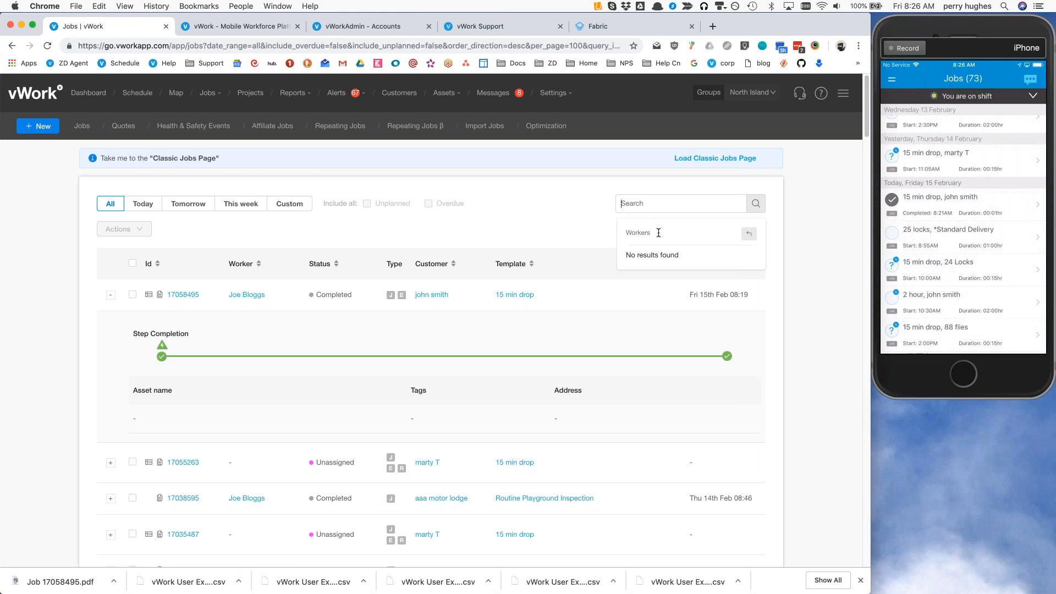
{"action": "type", "text": "joe"}
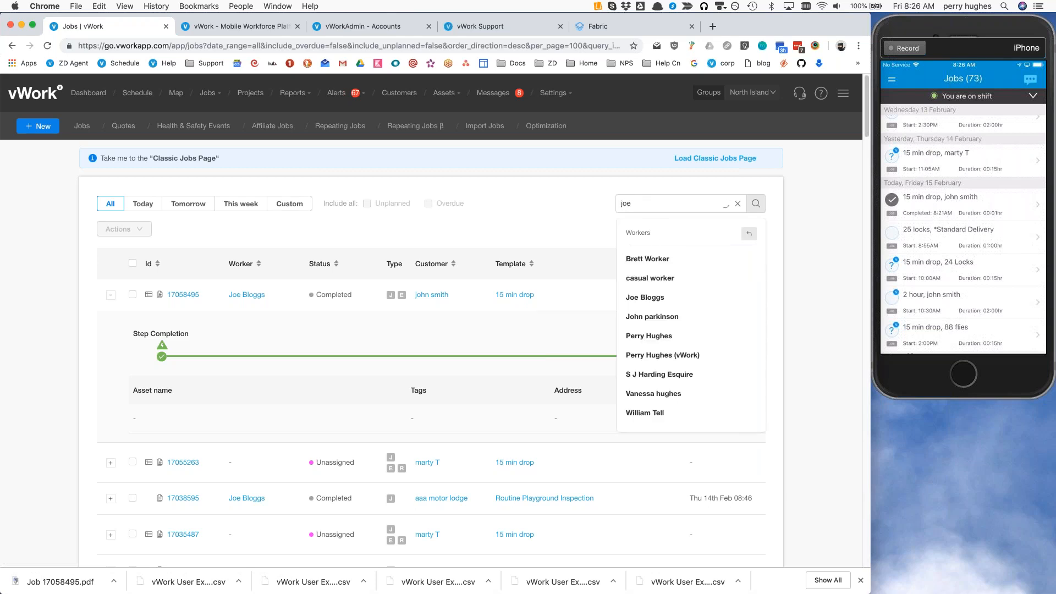
{"action": "left_click", "coordinate": [645, 298]}
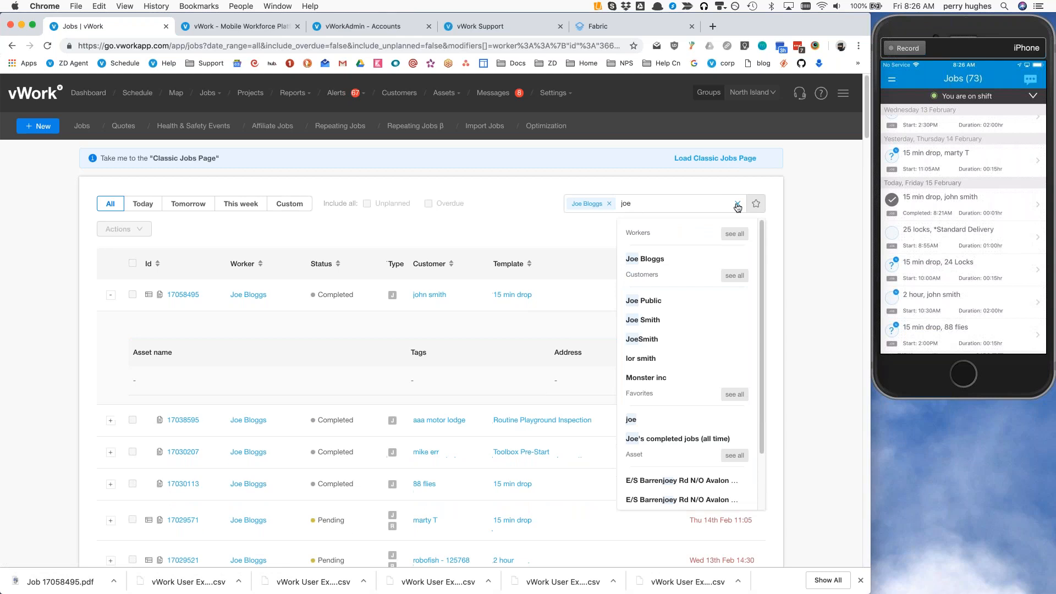
Step: Narrow the jobs list further to the Service job (clean) template and review the matching jobs
{"action": "left_click", "coordinate": [738, 205]}
{"action": "left_click", "coordinate": [650, 299]}
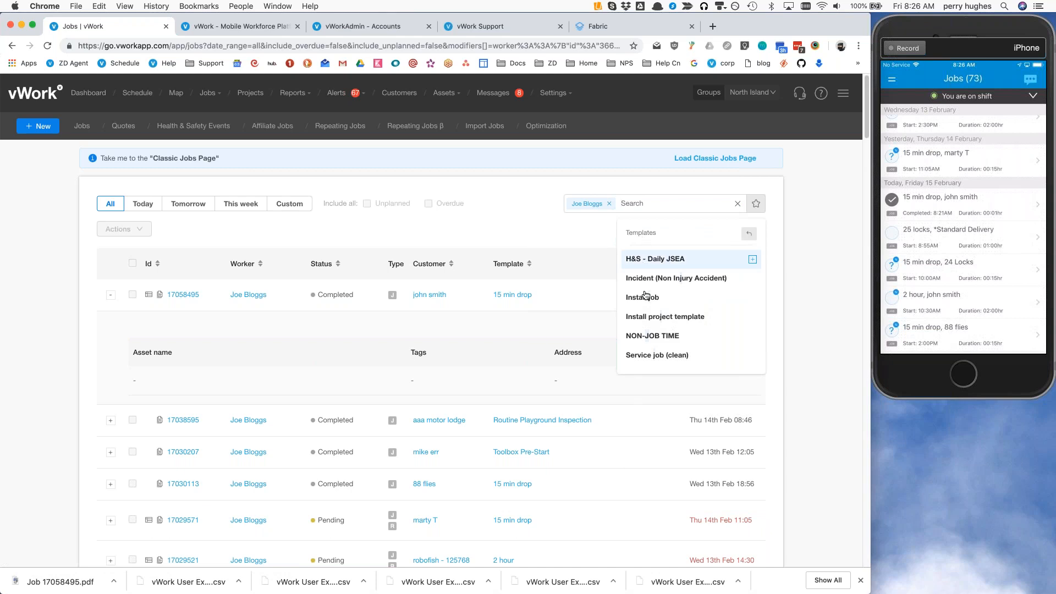
{"action": "left_click", "coordinate": [660, 353]}
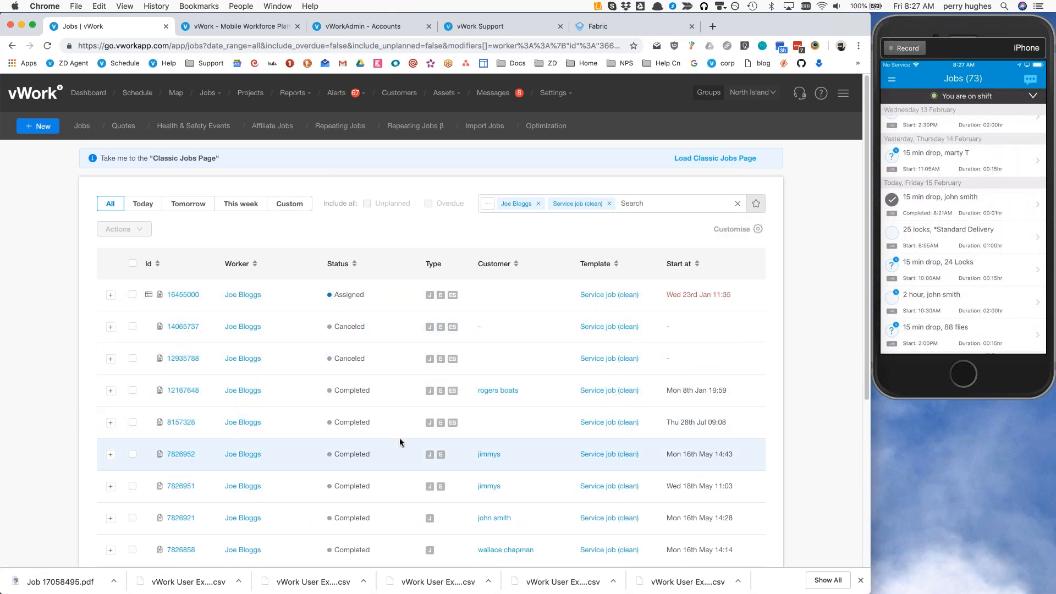
{"action": "scroll", "coordinate": [416, 438], "scroll_direction": "down", "scroll_amount": 5}
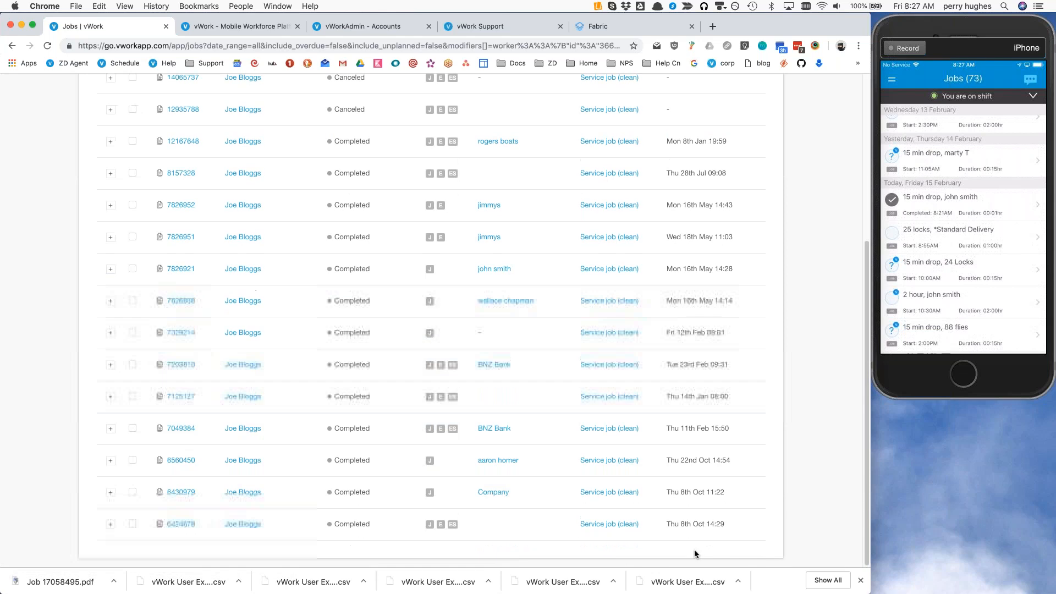
{"action": "scroll", "coordinate": [427, 404], "scroll_direction": "up", "scroll_amount": 5}
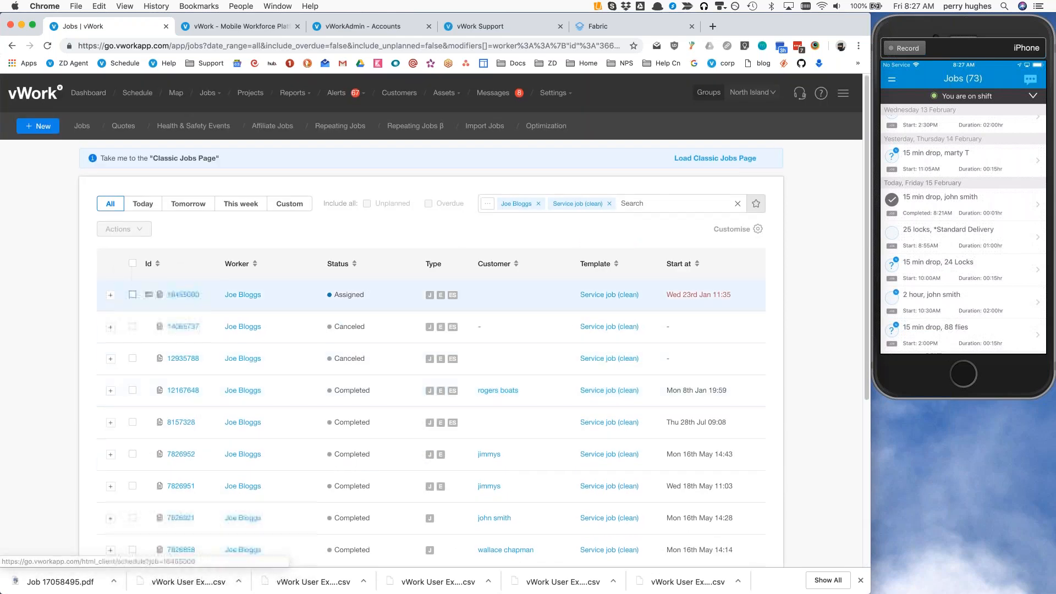
Step: Open the assigned Service job (clean) on the schedule, and view a wider time range around tomorrow
{"action": "left_click", "coordinate": [149, 296]}
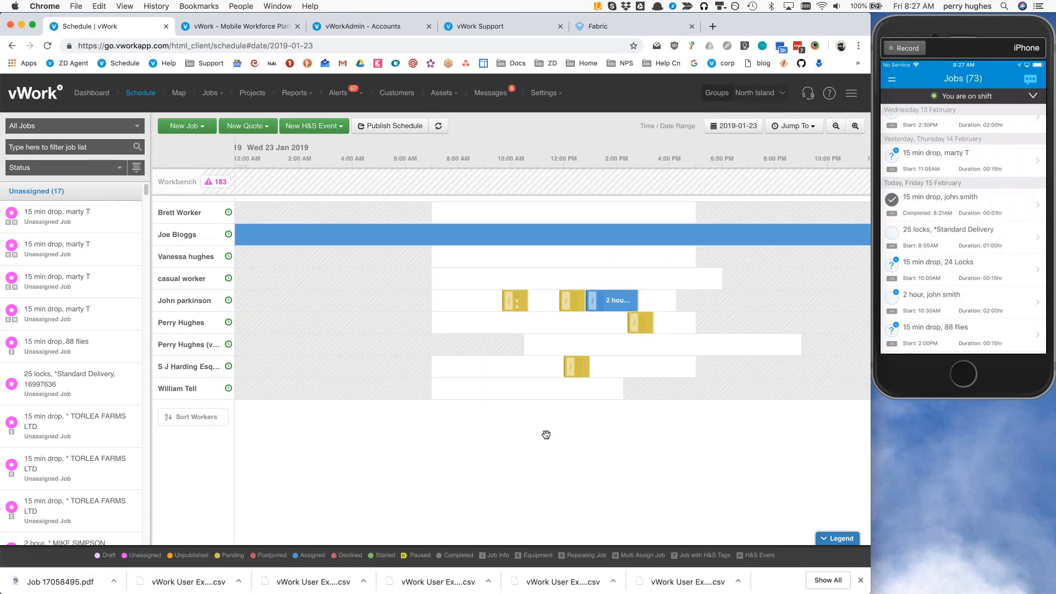
{"action": "scroll", "coordinate": [420, 459], "scroll_direction": "right", "scroll_amount": 5}
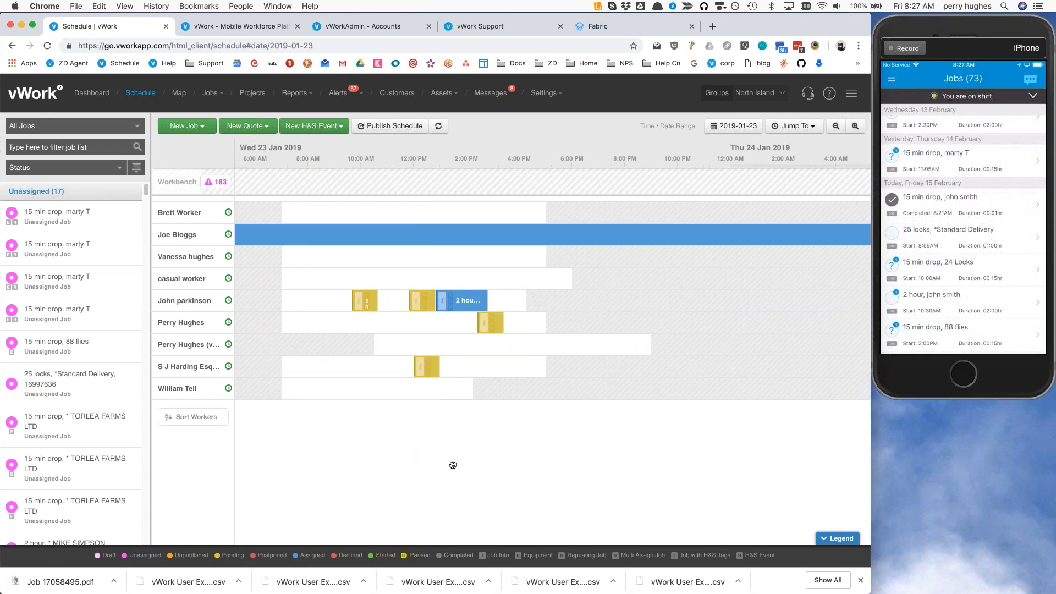
{"action": "left_click", "coordinate": [808, 126]}
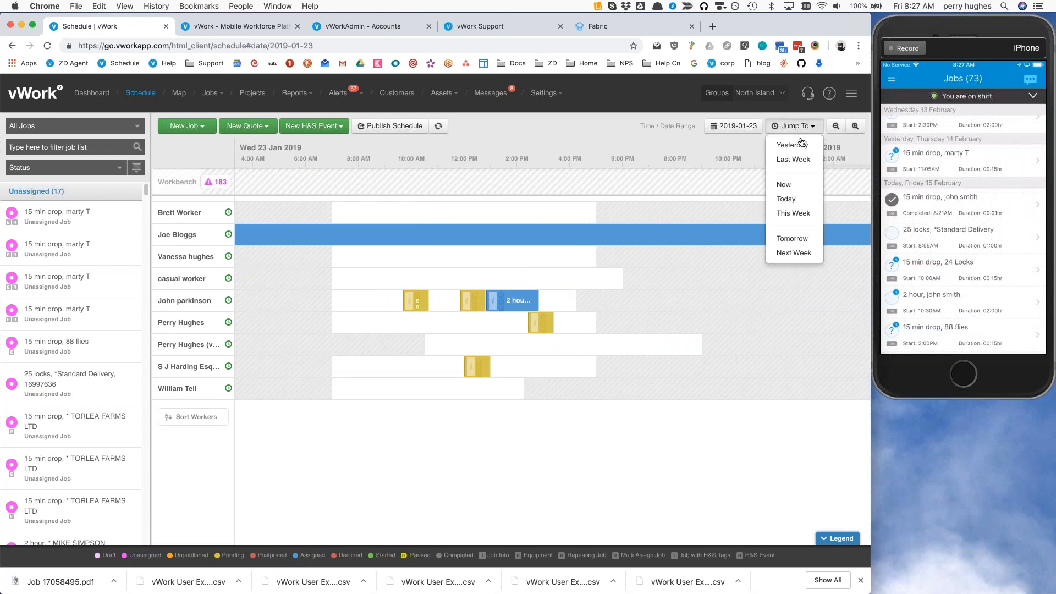
{"action": "left_click", "coordinate": [791, 238]}
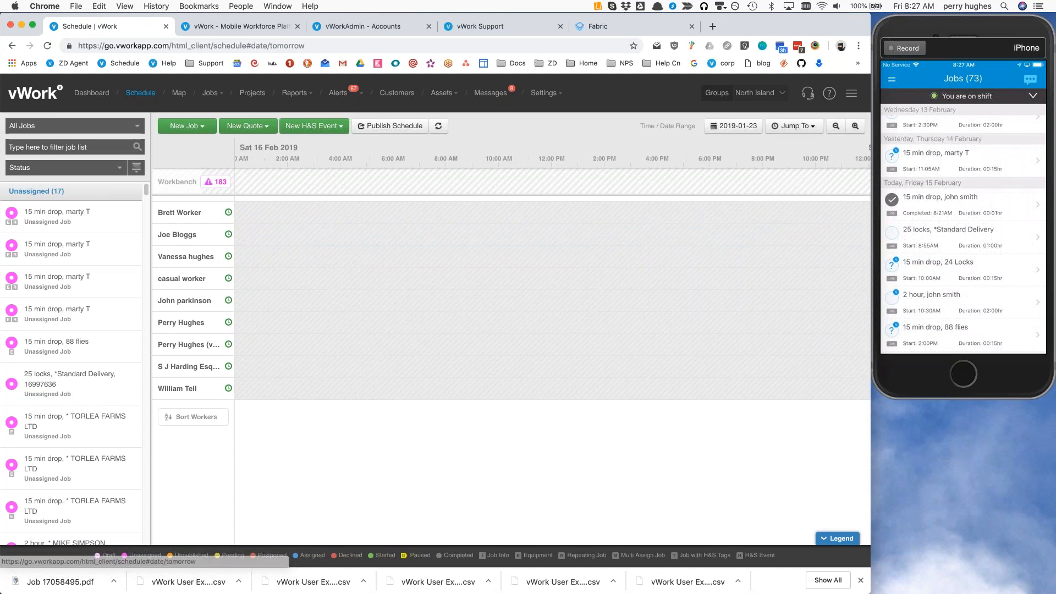
{"action": "left_click", "coordinate": [834, 127]}
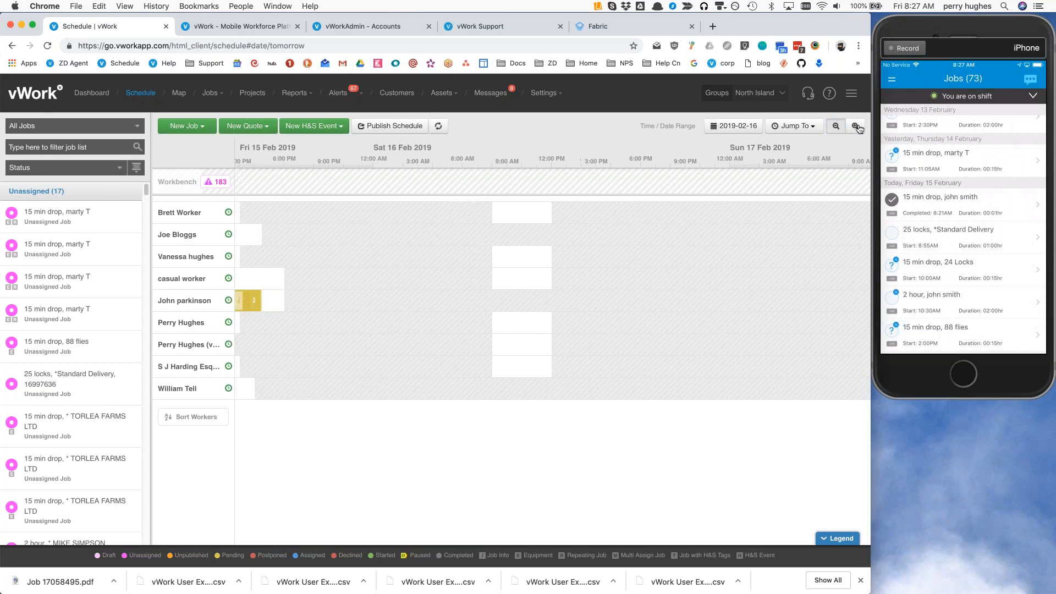
Step: Widen the schedule's time range to show about a week around 16 February 2019
{"action": "left_click", "coordinate": [837, 129]}
{"action": "left_click", "coordinate": [835, 126]}
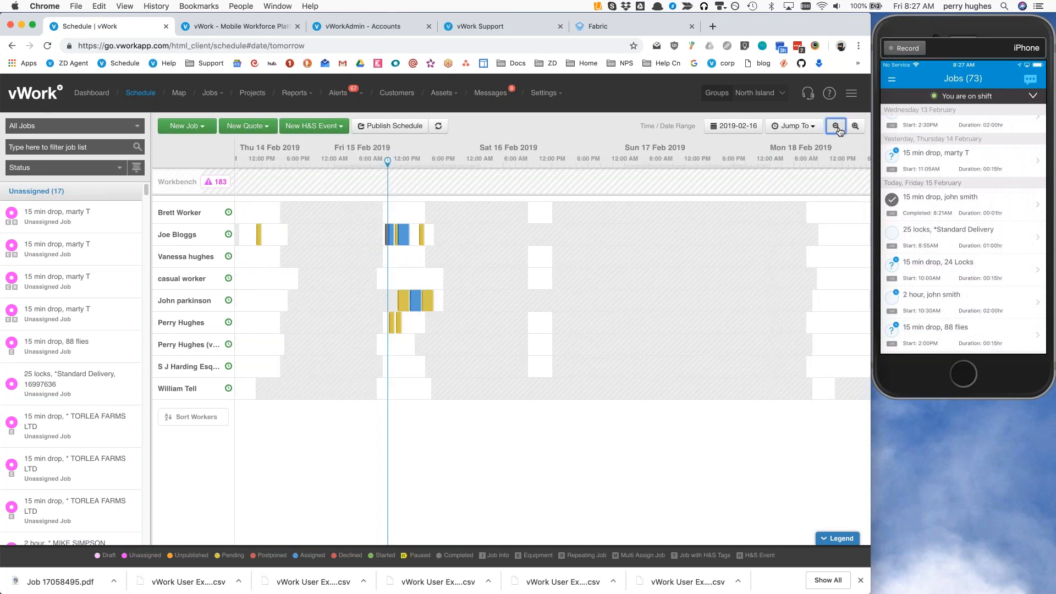
{"action": "left_click", "coordinate": [835, 126]}
{"action": "left_click", "coordinate": [835, 126]}
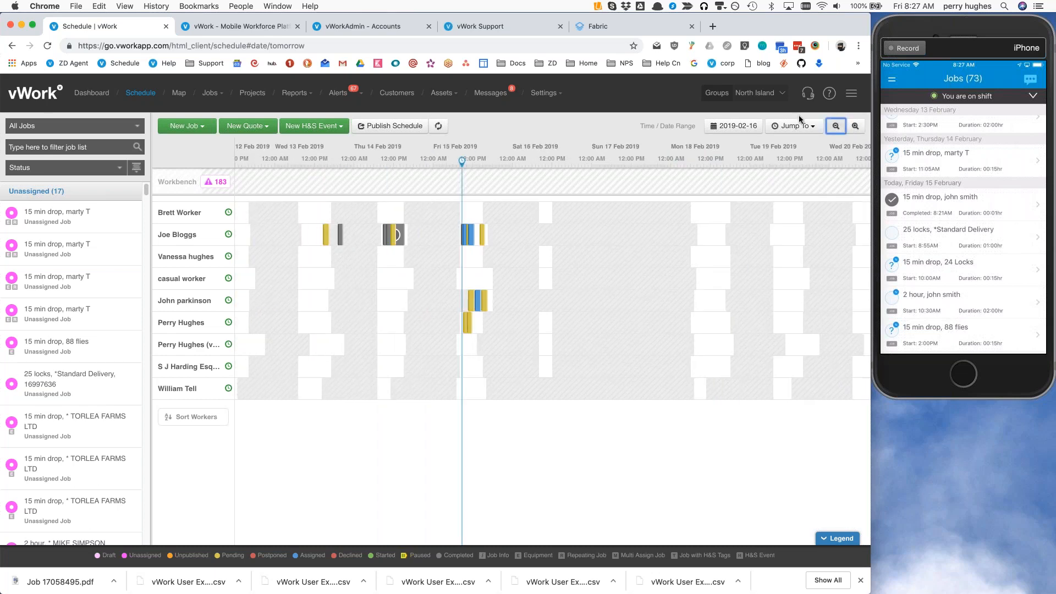
Step: Move the schedule to 12 February 2019, and return it to today
{"action": "left_click", "coordinate": [735, 126]}
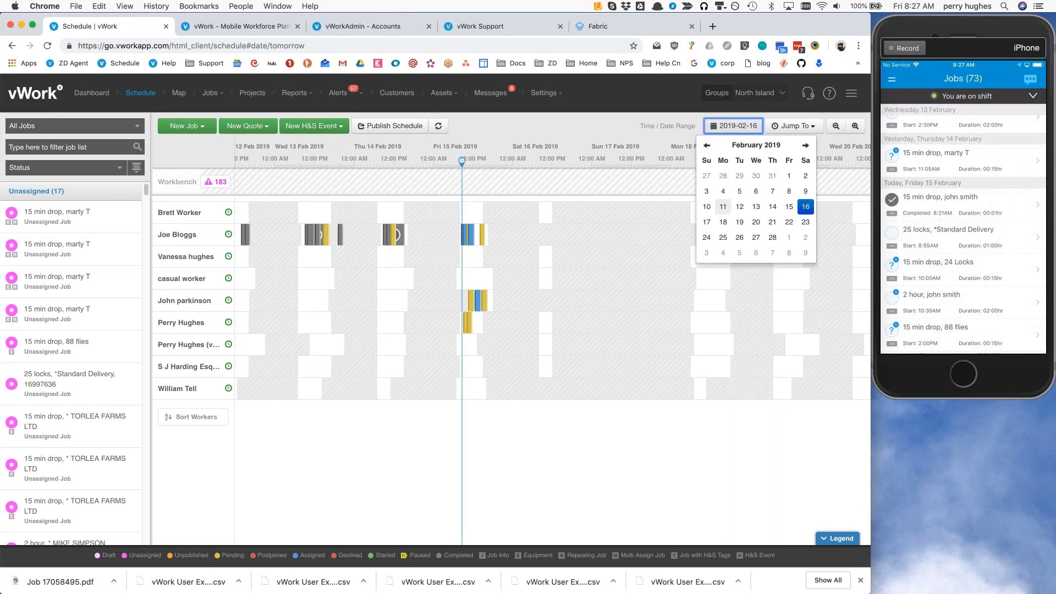
{"action": "left_click", "coordinate": [738, 209]}
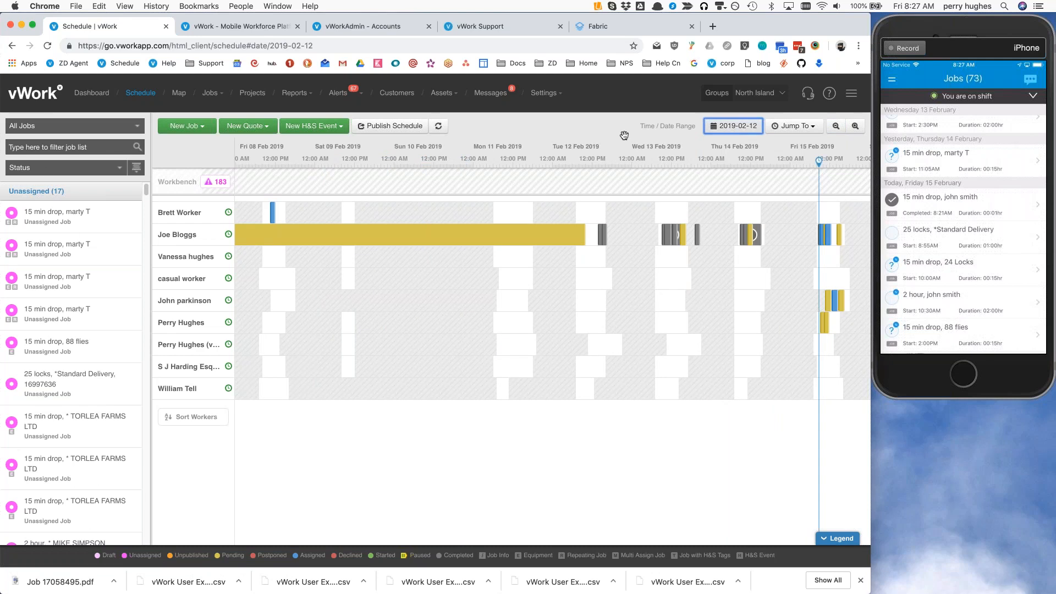
{"action": "left_click", "coordinate": [803, 126]}
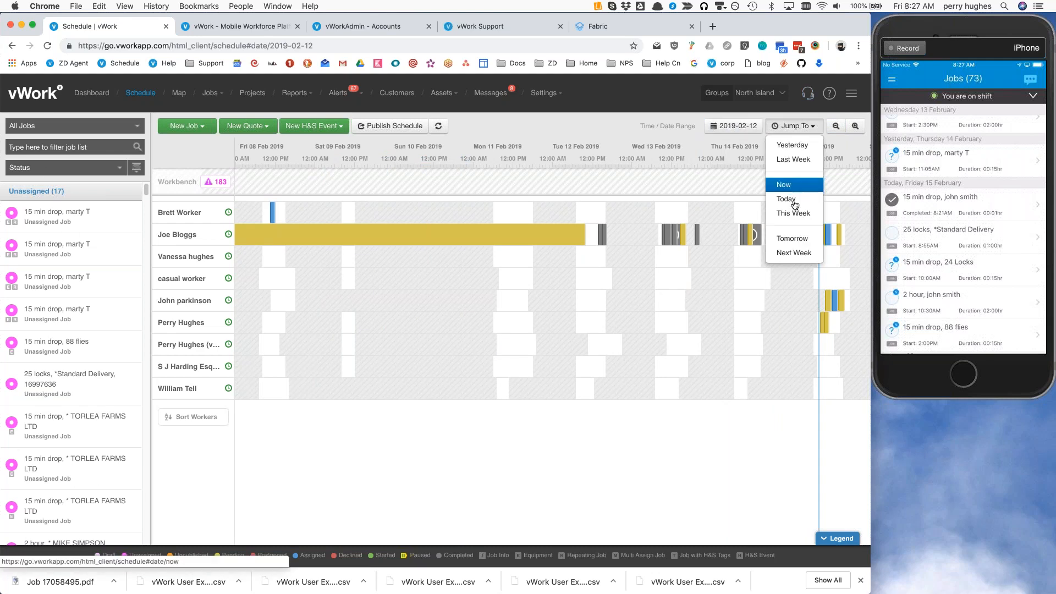
{"action": "left_click", "coordinate": [791, 199]}
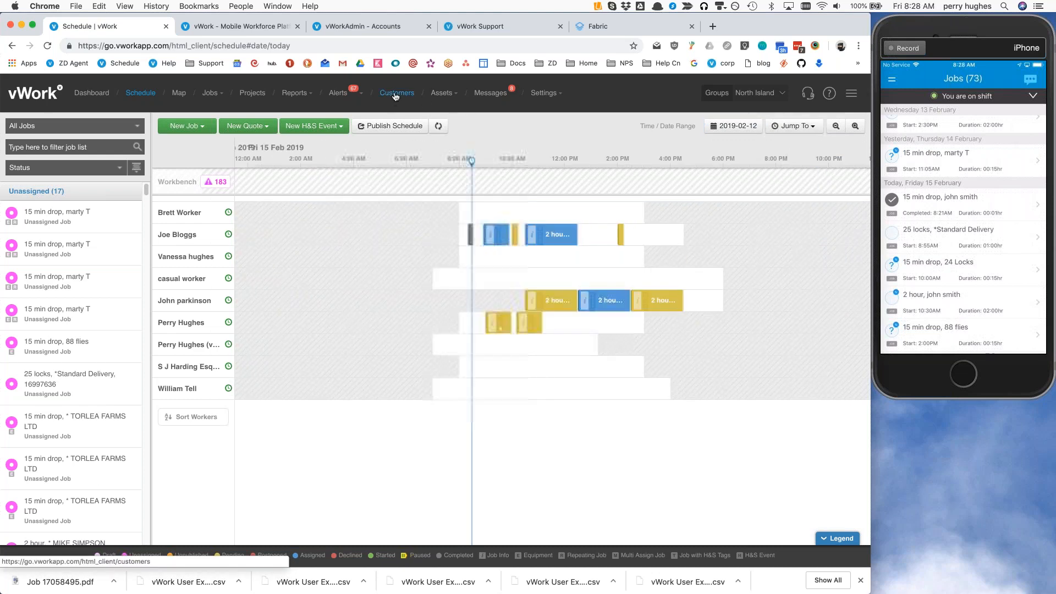
Step: Open the 24 Locks customer record and review its contact details, recent jobs, invoices and equipment
{"action": "left_click", "coordinate": [395, 93]}
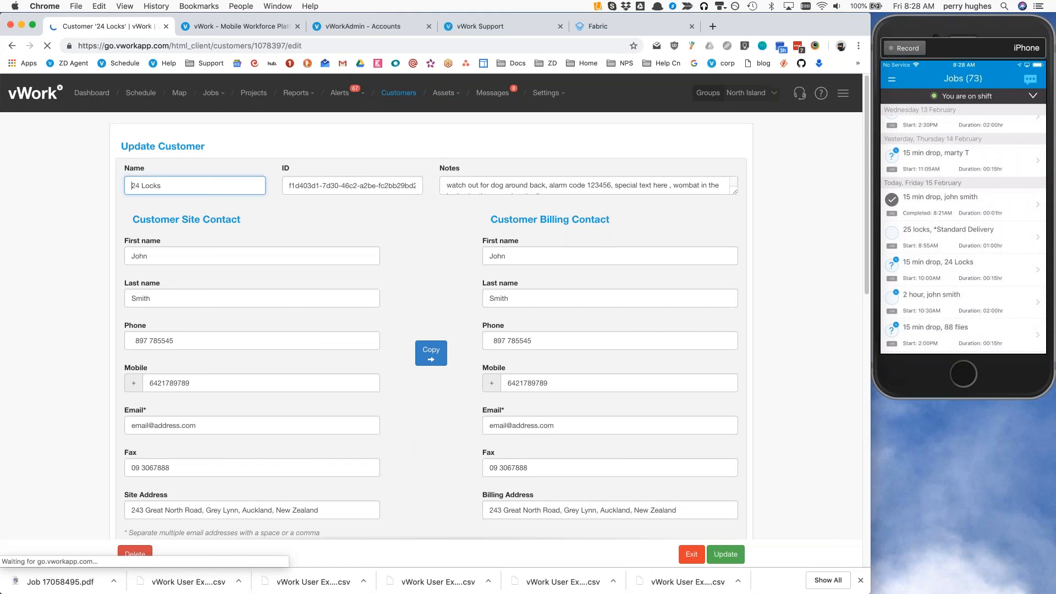
{"action": "scroll", "coordinate": [360, 374], "scroll_direction": "down", "scroll_amount": 7}
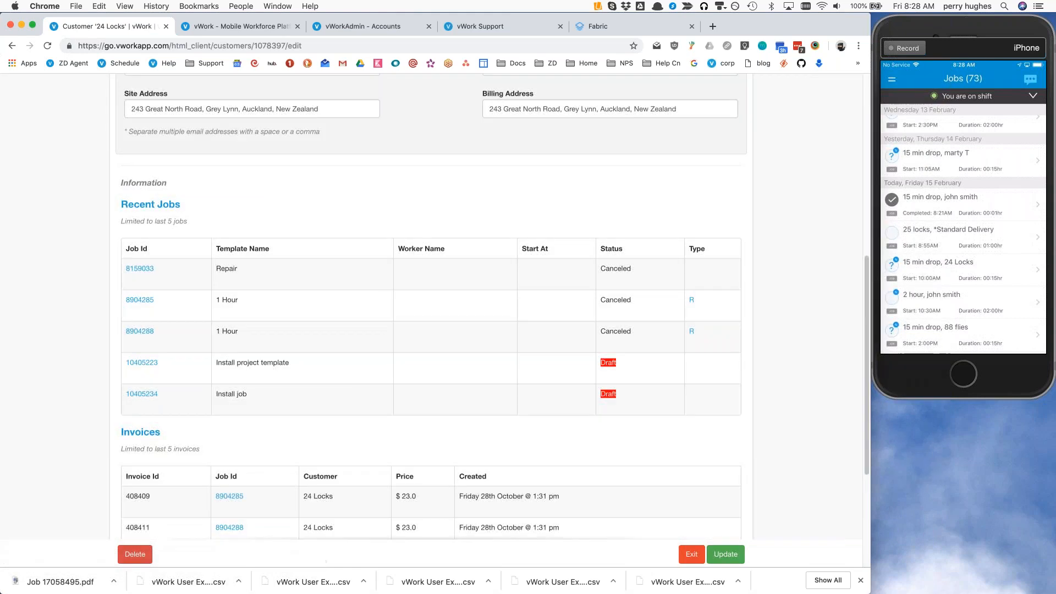
{"action": "scroll", "coordinate": [283, 452], "scroll_direction": "down", "scroll_amount": 3}
{"action": "scroll", "coordinate": [247, 297], "scroll_direction": "up", "scroll_amount": 3}
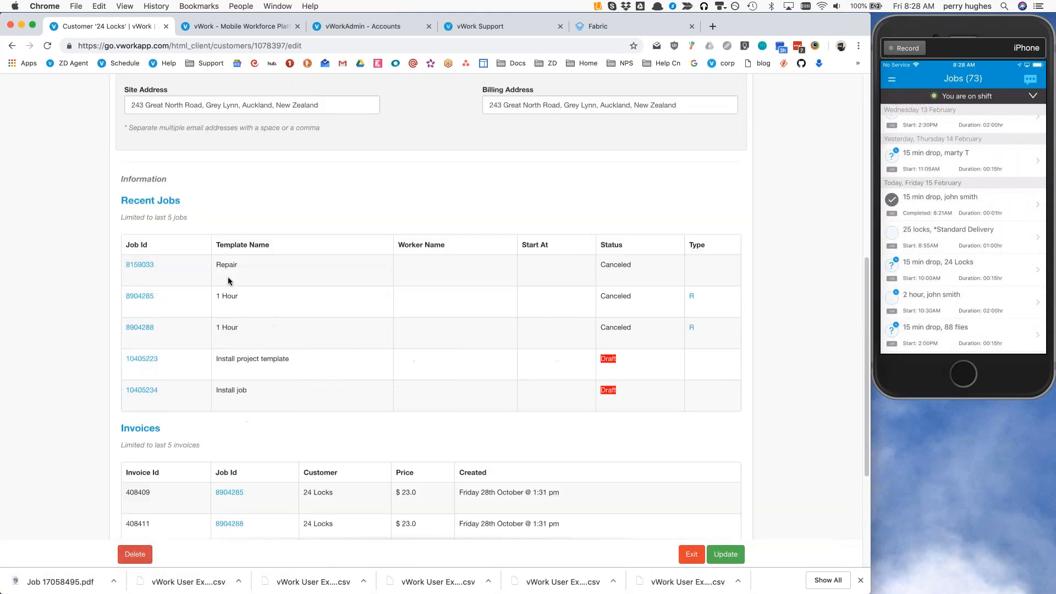
{"action": "scroll", "coordinate": [259, 329], "scroll_direction": "down", "scroll_amount": 3}
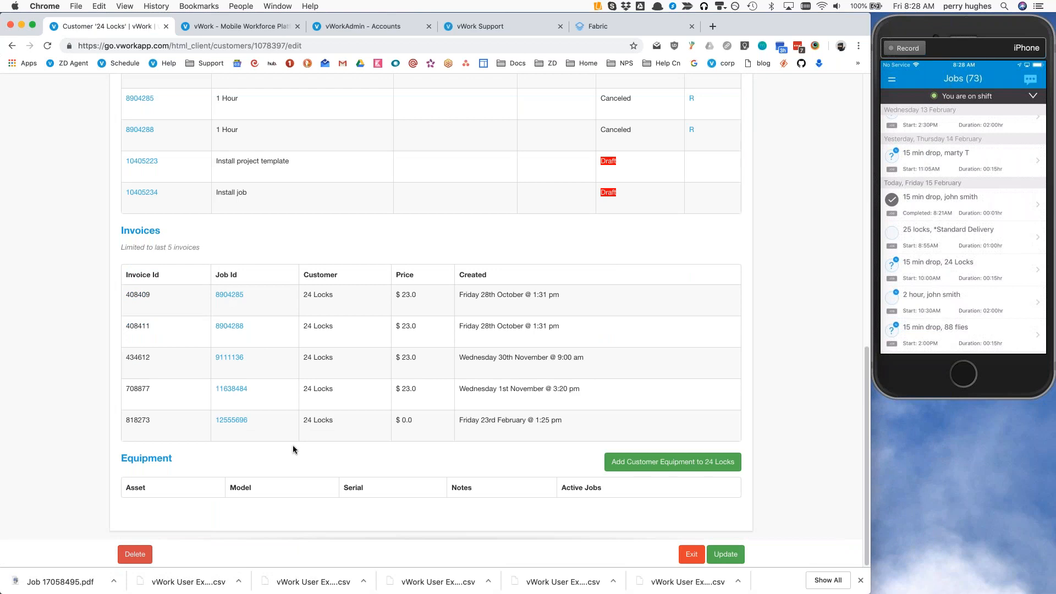
{"action": "scroll", "coordinate": [295, 443], "scroll_direction": "up", "scroll_amount": 15}
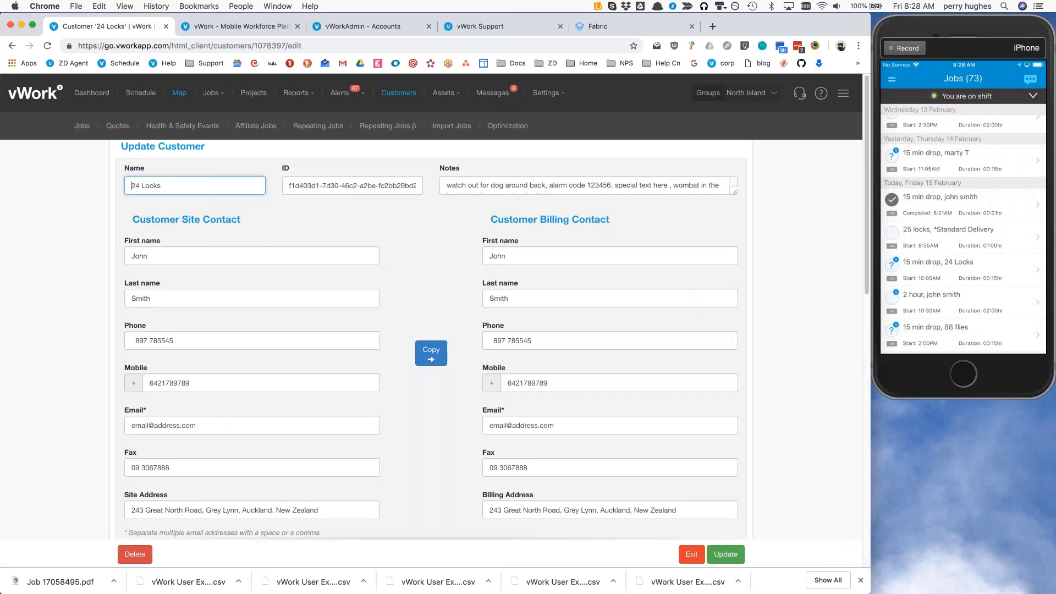
Step: Open the map, locate the worker found by searching for the first name, and show a wider area around them
{"action": "left_click", "coordinate": [178, 95]}
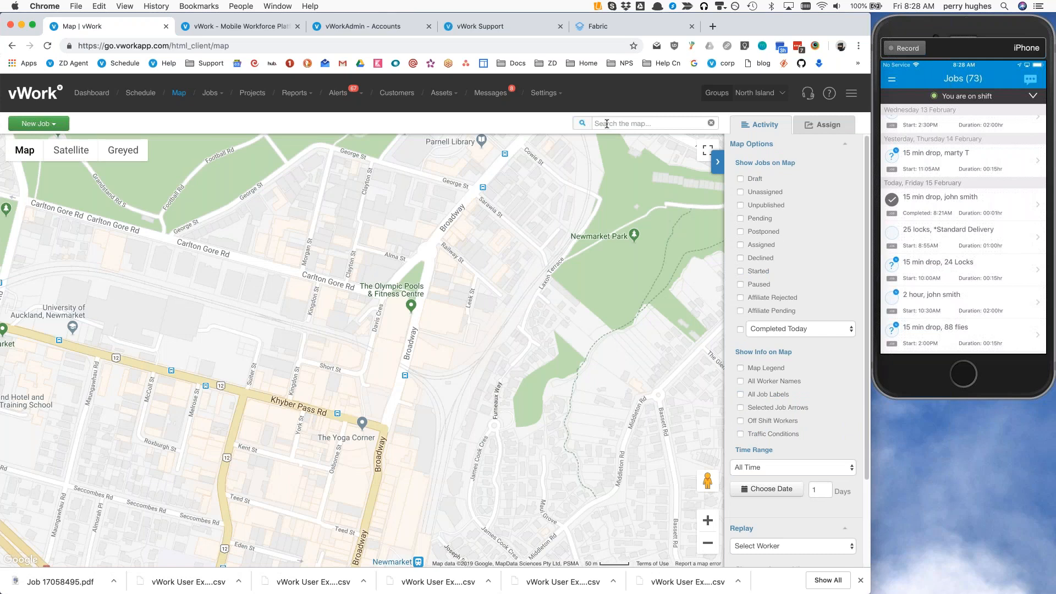
{"action": "type", "text": "joe"}
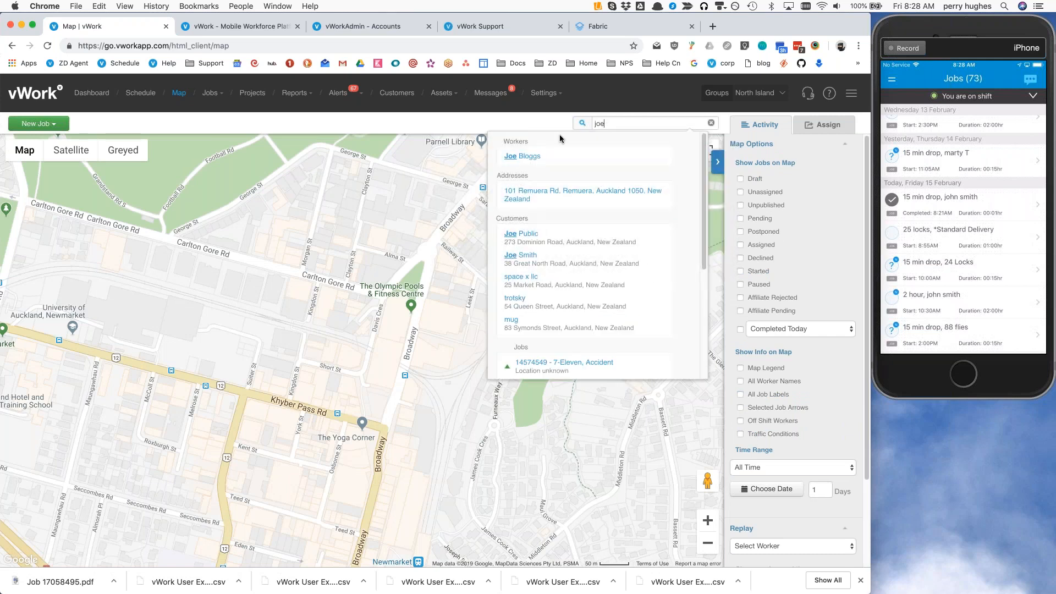
{"action": "key", "text": "Down"}
{"action": "key", "text": "Return"}
{"action": "left_click", "coordinate": [708, 544]}
{"action": "left_click", "coordinate": [708, 543]}
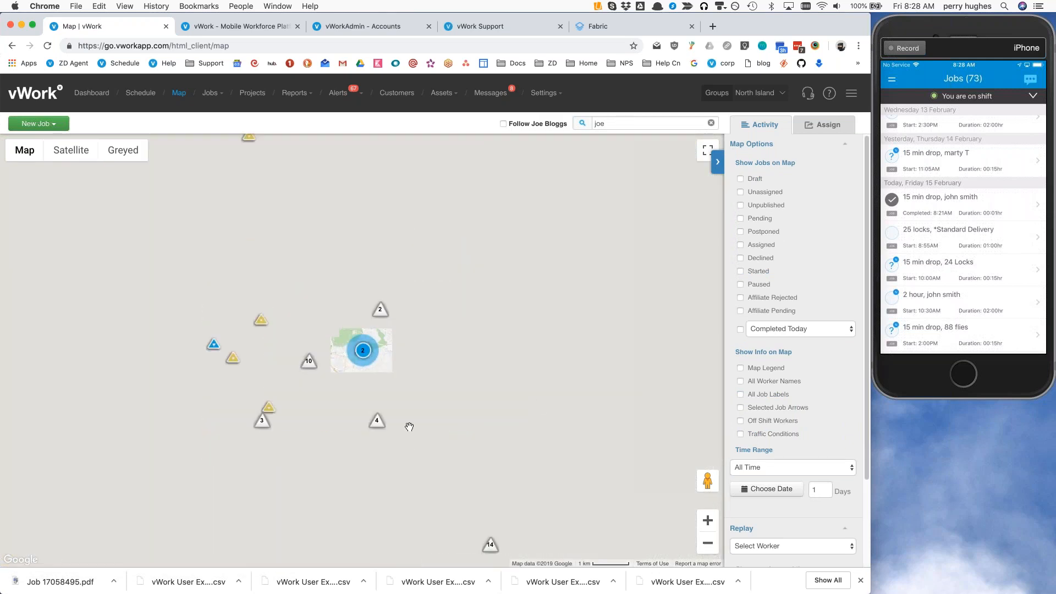
Step: Inspect the grouped jobs near Newmarket and Parnell on the map and view a 15 min drop job's assignment details
{"action": "left_click", "coordinate": [305, 361]}
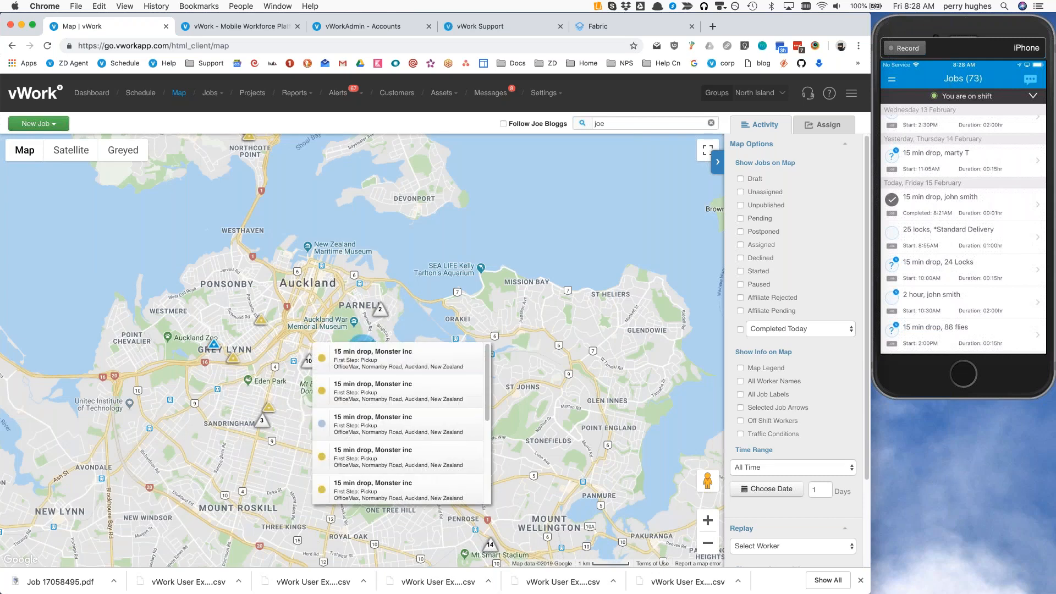
{"action": "mouse_move", "coordinate": [385, 315]}
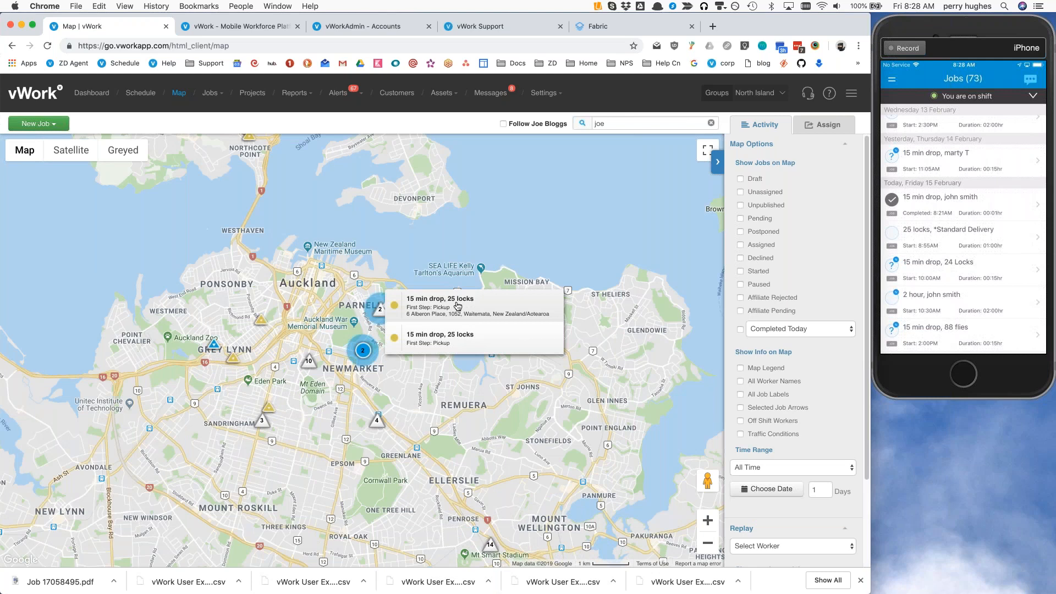
{"action": "left_click", "coordinate": [822, 125]}
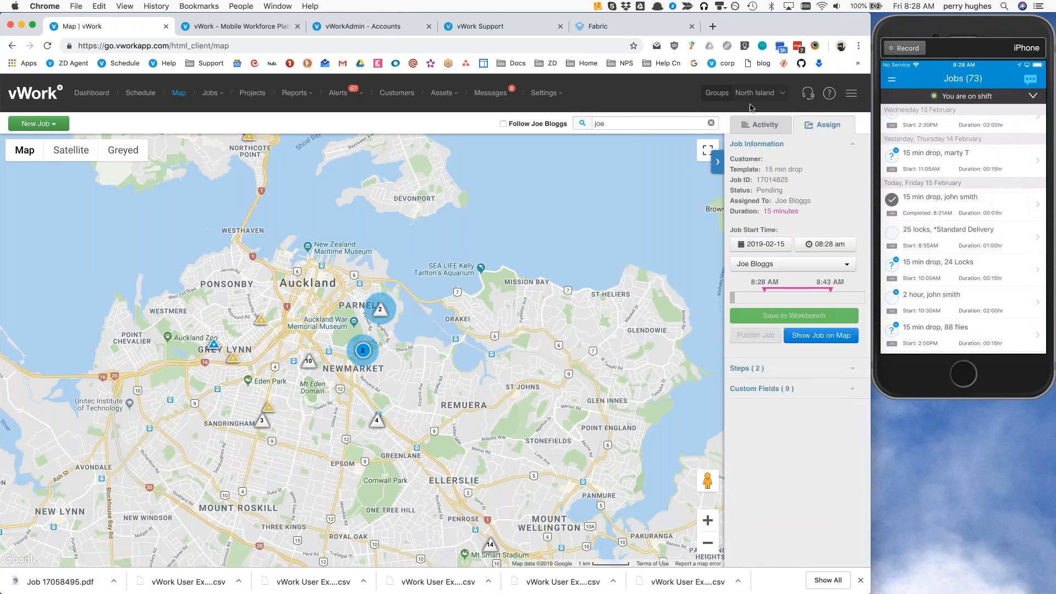
{"action": "left_click", "coordinate": [761, 124]}
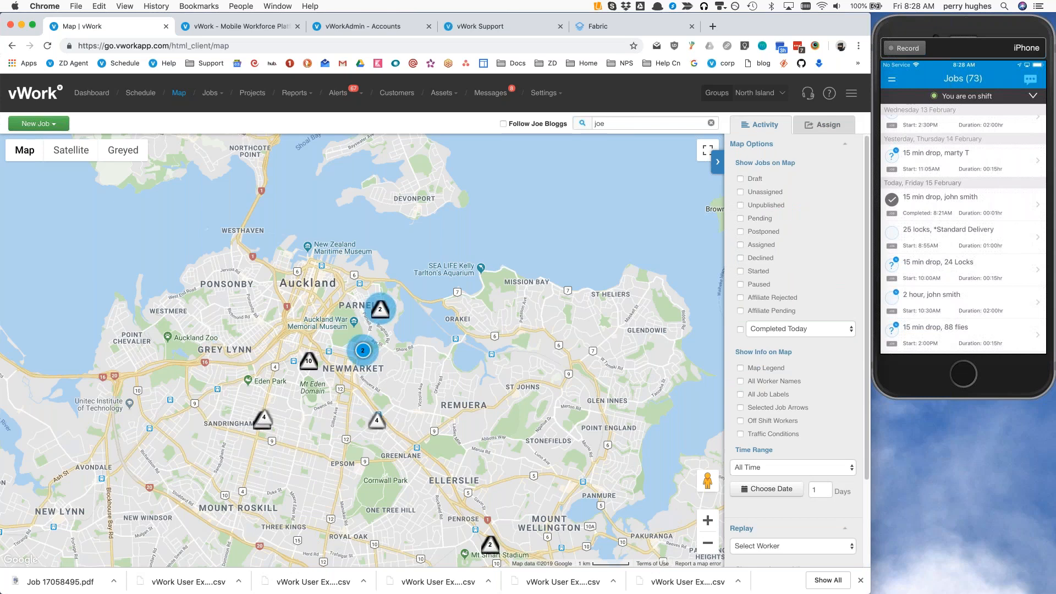
Step: Show Postponed, Pending and Started jobs on the map together with the selected job arrows across the wider Auckland area
{"action": "left_click", "coordinate": [741, 232]}
{"action": "left_click", "coordinate": [741, 219]}
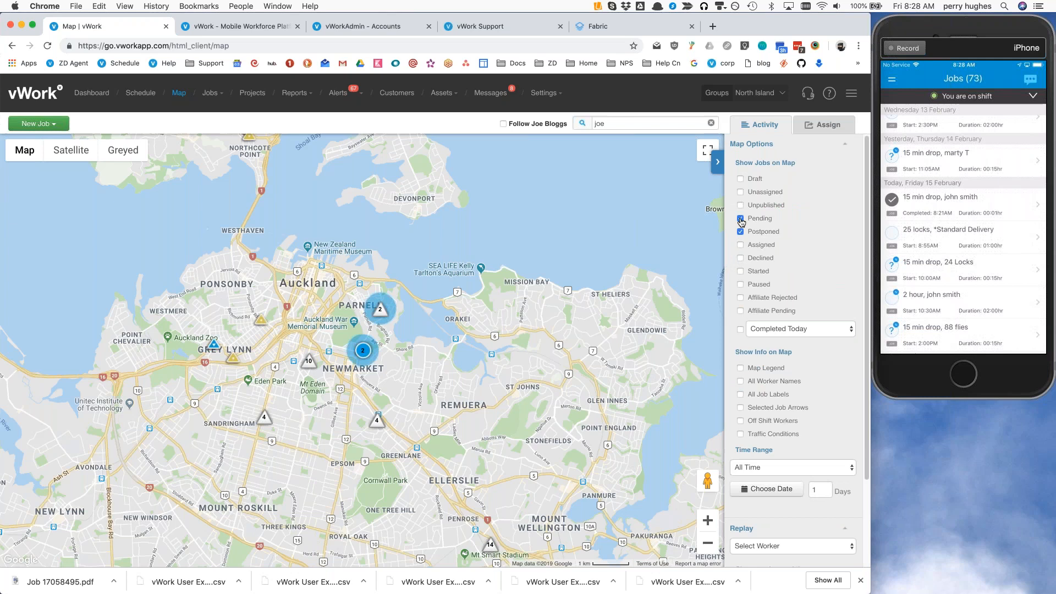
{"action": "left_click", "coordinate": [741, 271]}
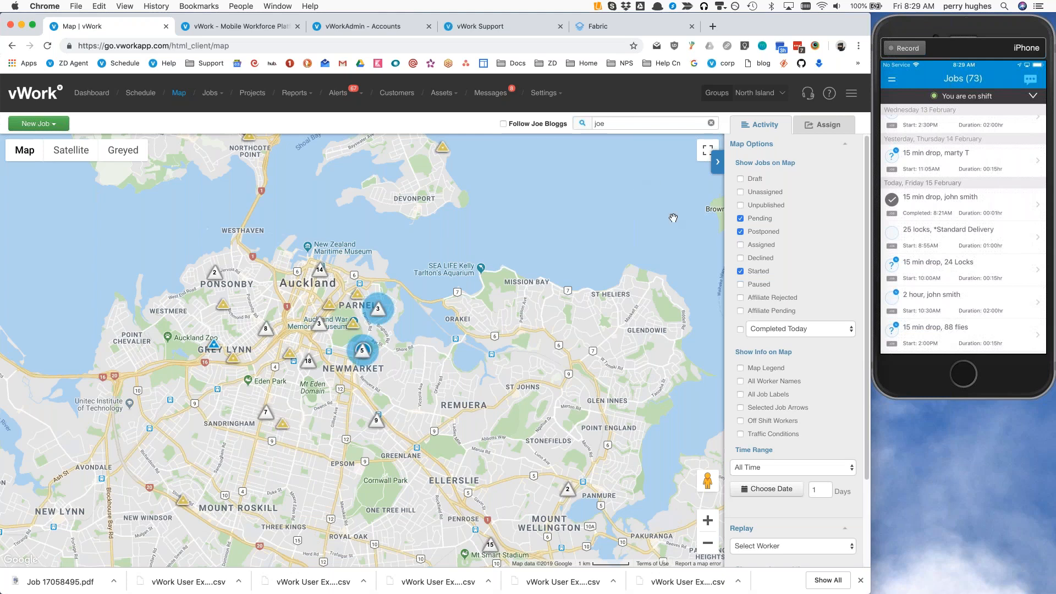
{"action": "left_click", "coordinate": [741, 407]}
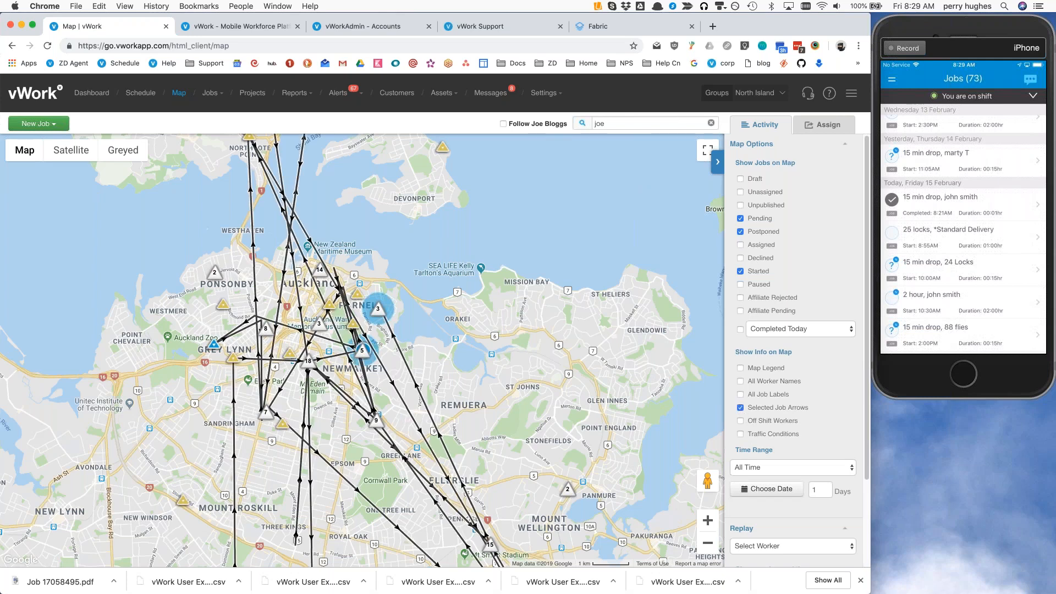
{"action": "left_click", "coordinate": [707, 543]}
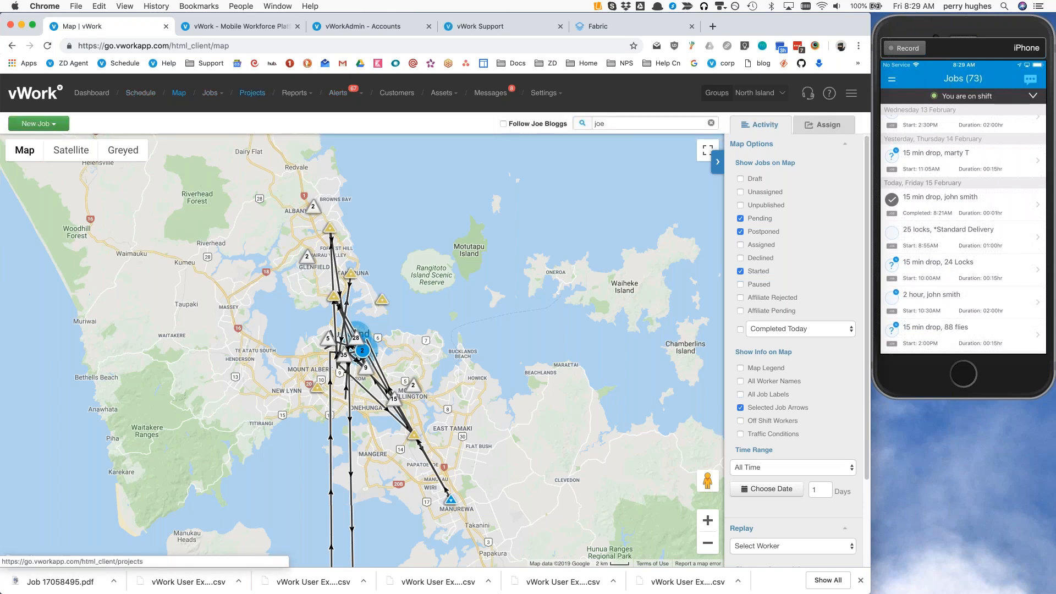
Step: Open the reports page, choose the Custom Report type and view the available job status filter options
{"action": "left_click", "coordinate": [286, 96]}
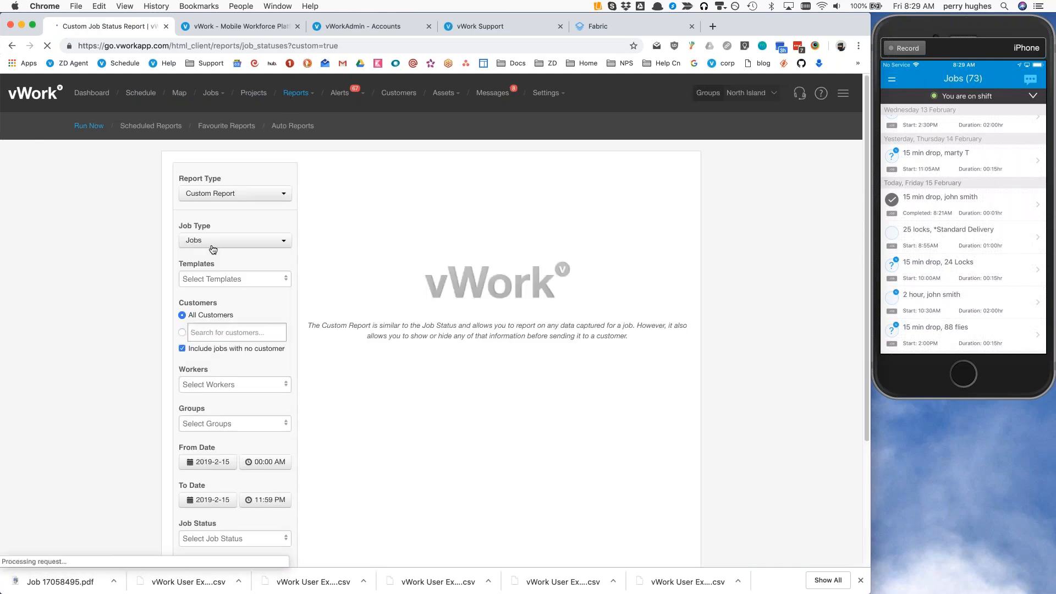
{"action": "left_click", "coordinate": [243, 196]}
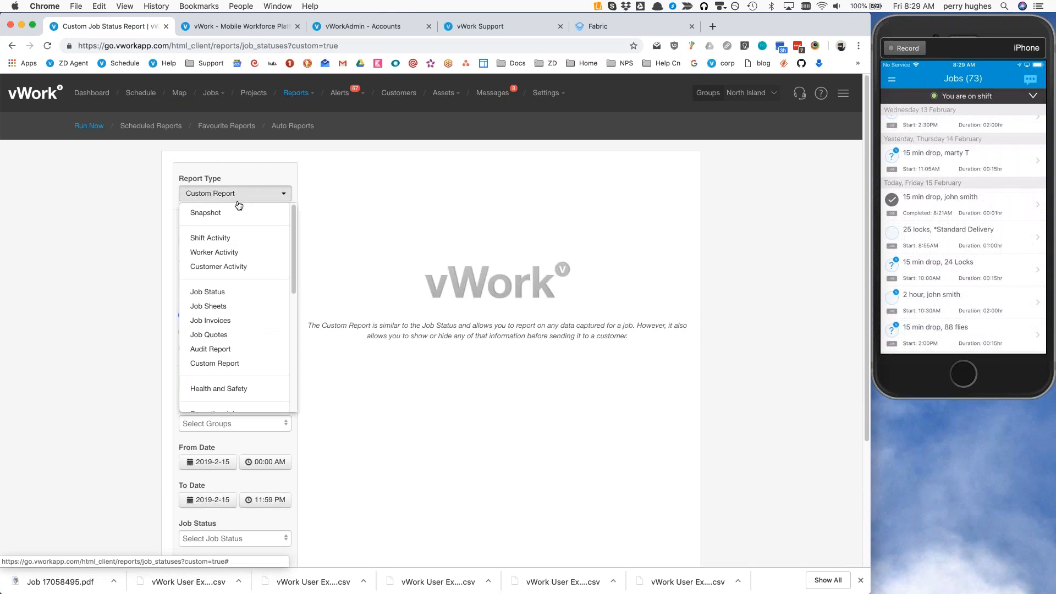
{"action": "left_click", "coordinate": [228, 364]}
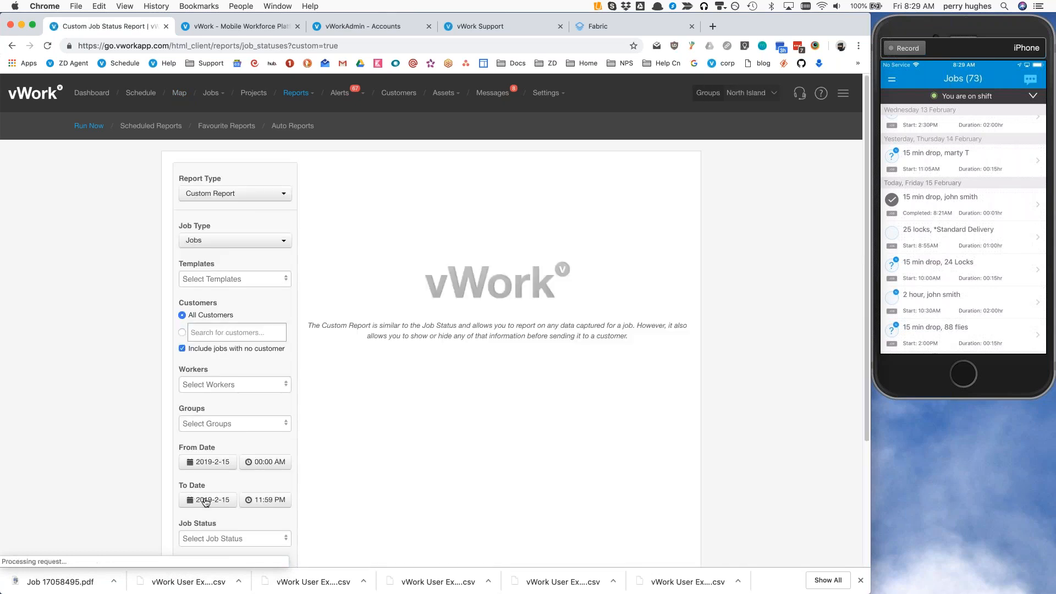
{"action": "scroll", "coordinate": [217, 529], "scroll_direction": "down", "scroll_amount": 2}
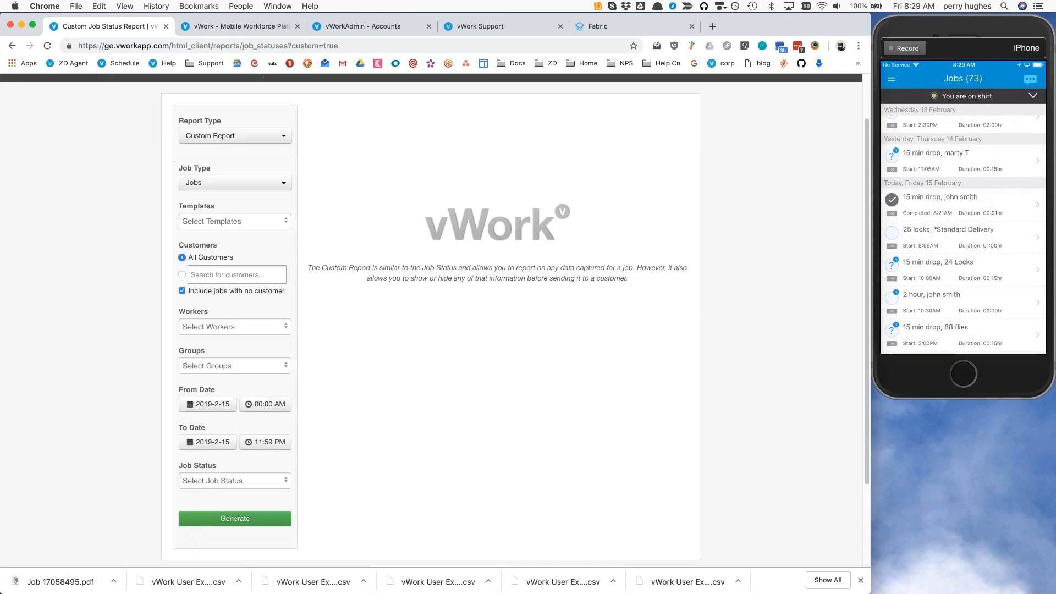
{"action": "left_click", "coordinate": [223, 482]}
{"action": "scroll", "coordinate": [223, 483], "scroll_direction": "down", "scroll_amount": 4}
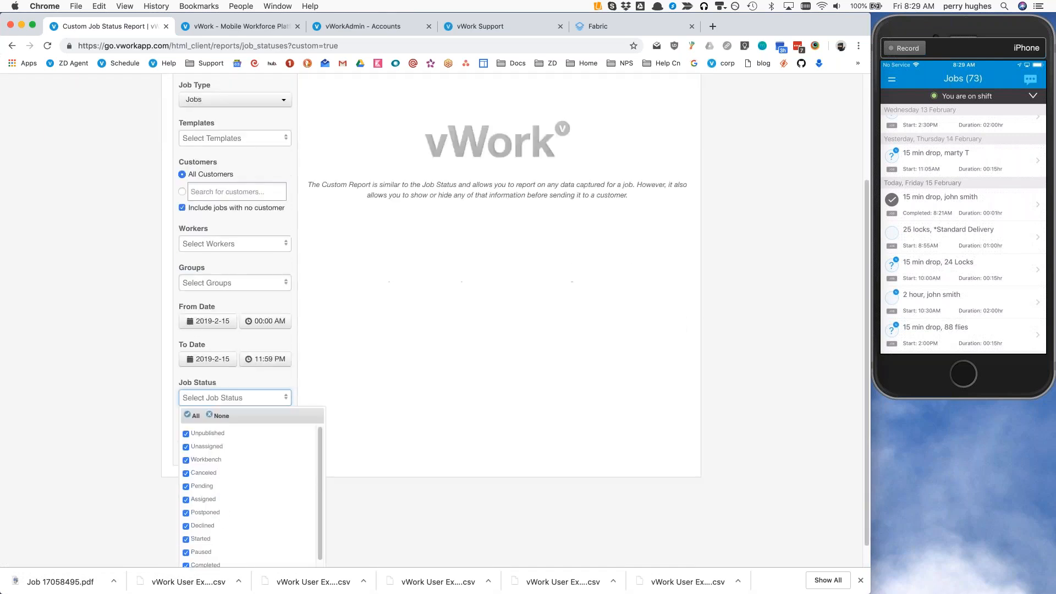
Step: Open the downloaded job status report PDF, review its details, image, steps and signature, and close it
{"action": "left_click", "coordinate": [88, 584]}
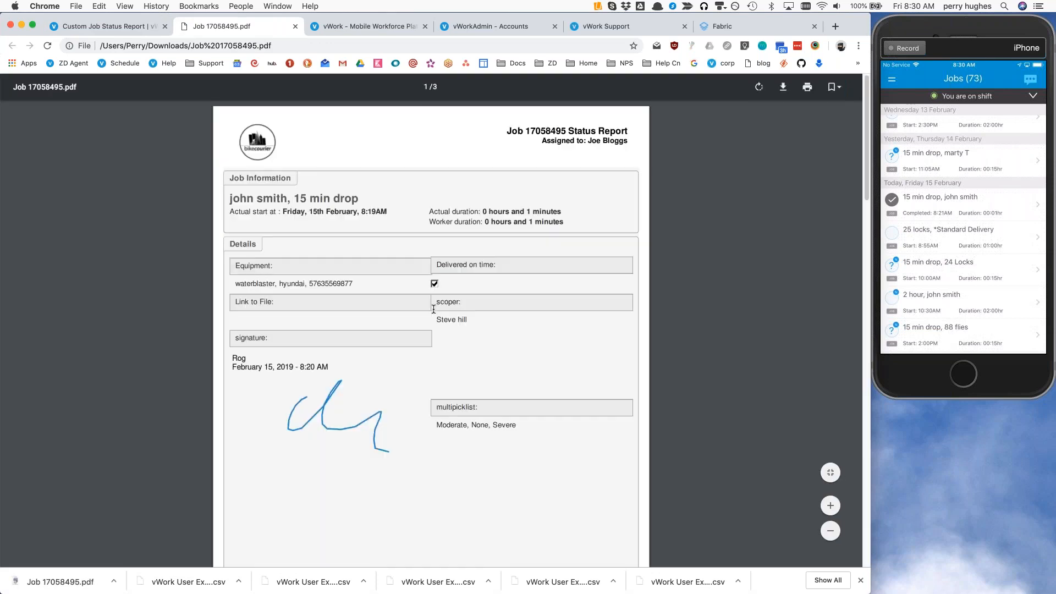
{"action": "scroll", "coordinate": [390, 339], "scroll_direction": "down", "scroll_amount": 15}
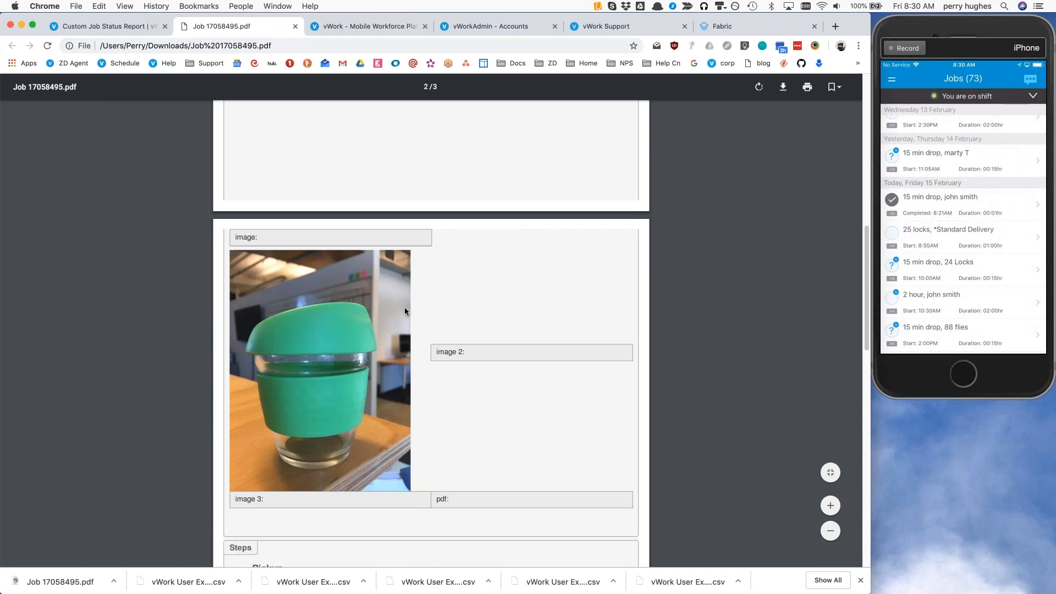
{"action": "scroll", "coordinate": [374, 394], "scroll_direction": "down", "scroll_amount": 5}
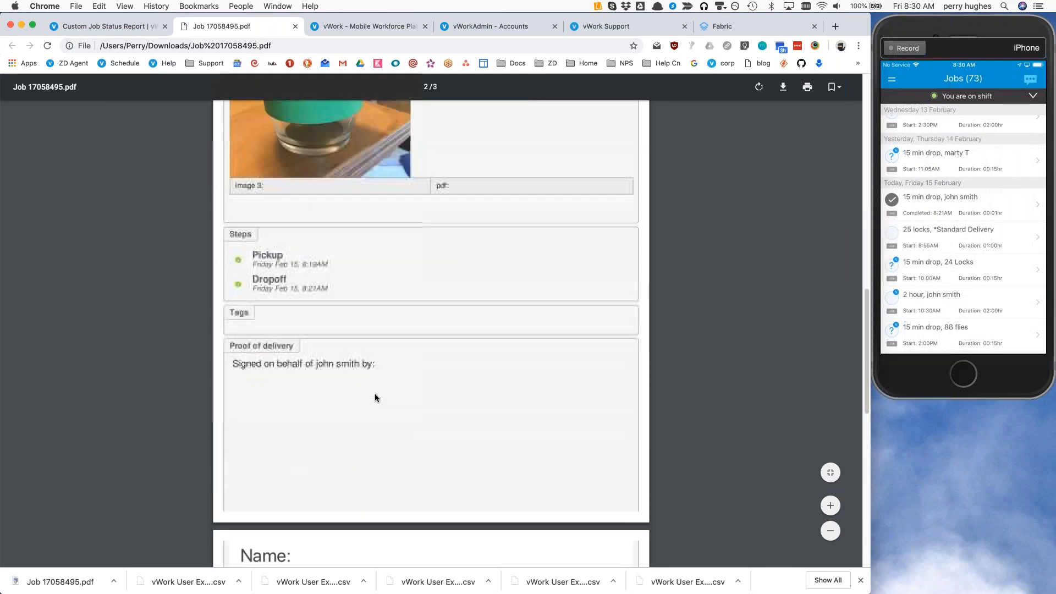
{"action": "scroll", "coordinate": [381, 395], "scroll_direction": "down", "scroll_amount": 10}
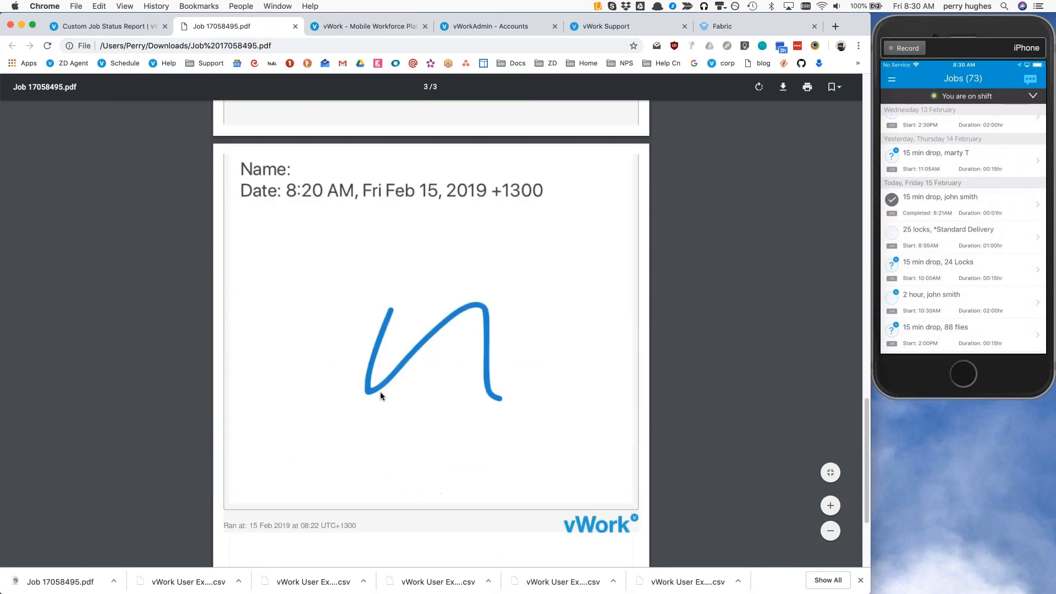
{"action": "scroll", "coordinate": [380, 394], "scroll_direction": "up", "scroll_amount": 20}
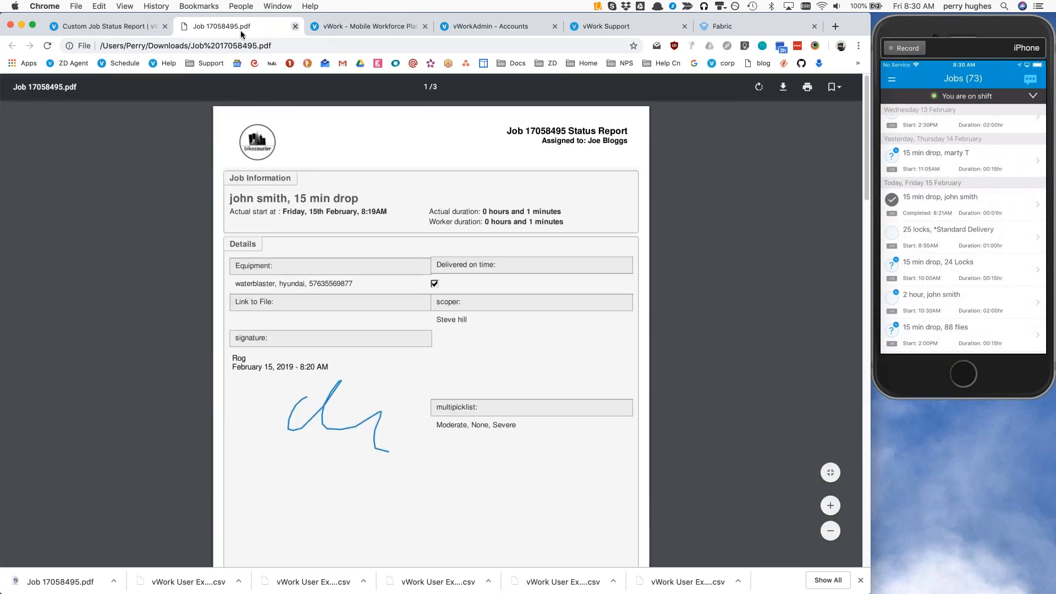
{"action": "key", "text": "super+w"}
Step: View the unread messages page and open the general account settings
{"action": "scroll", "coordinate": [394, 280], "scroll_direction": "up", "scroll_amount": 5}
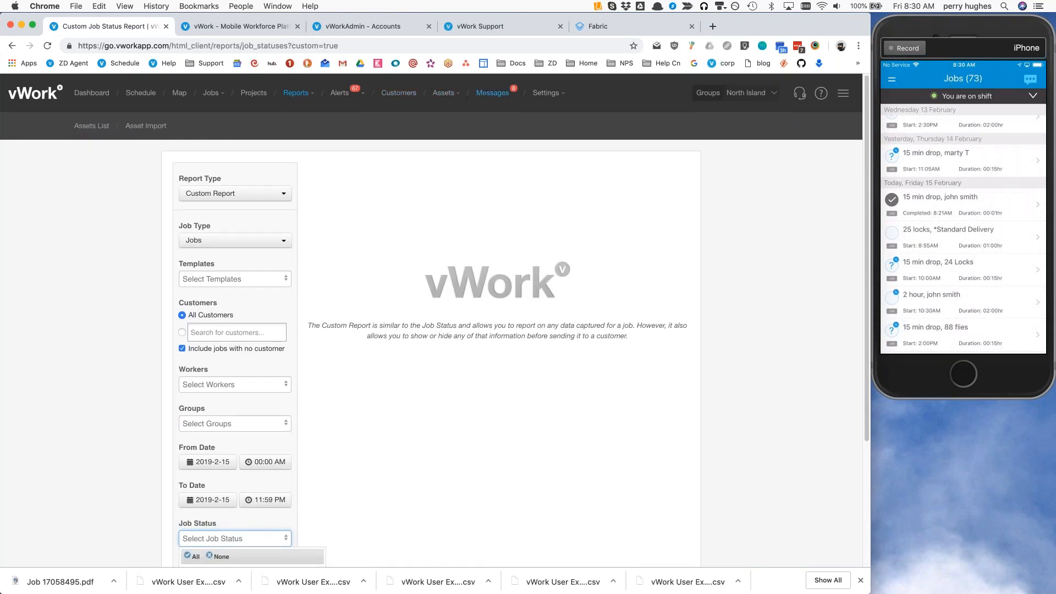
{"action": "left_click", "coordinate": [492, 92]}
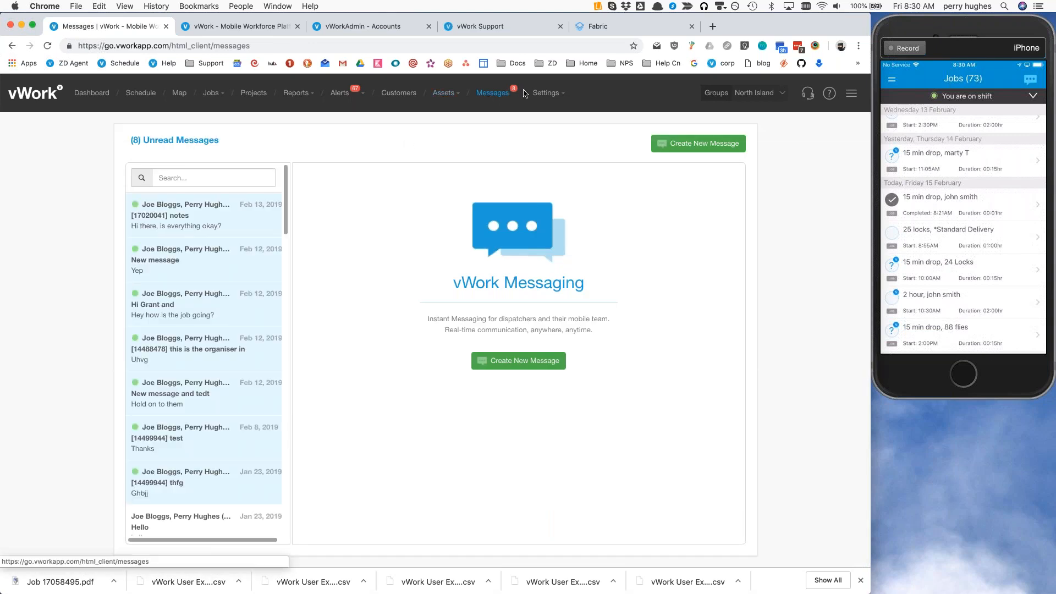
{"action": "left_click", "coordinate": [546, 93]}
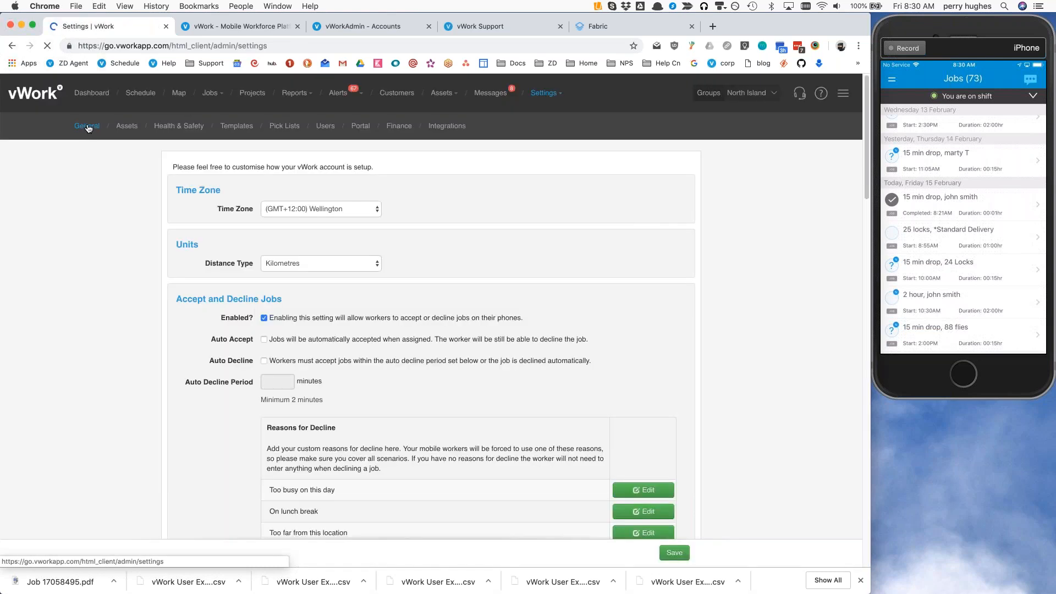
Step: Review the general settings for accepting and declining jobs, multi-assign, customer postponement, admin-only deletion and cancellation reasons
{"action": "scroll", "coordinate": [431, 306], "scroll_direction": "down", "scroll_amount": 1}
{"action": "scroll", "coordinate": [333, 410], "scroll_direction": "down", "scroll_amount": 4}
{"action": "scroll", "coordinate": [381, 431], "scroll_direction": "down", "scroll_amount": 4}
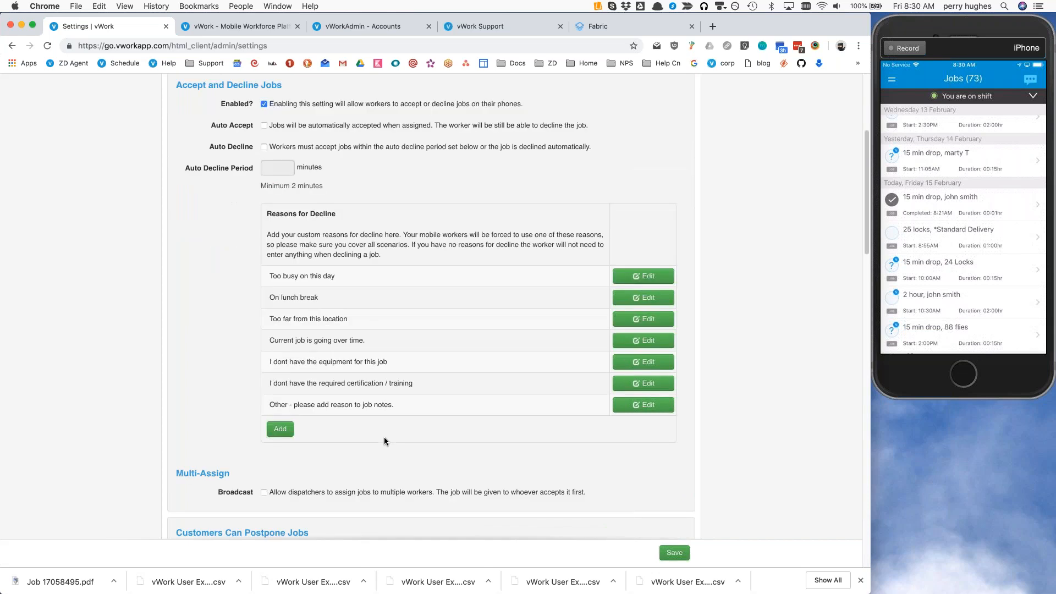
{"action": "scroll", "coordinate": [384, 440], "scroll_direction": "down", "scroll_amount": 3}
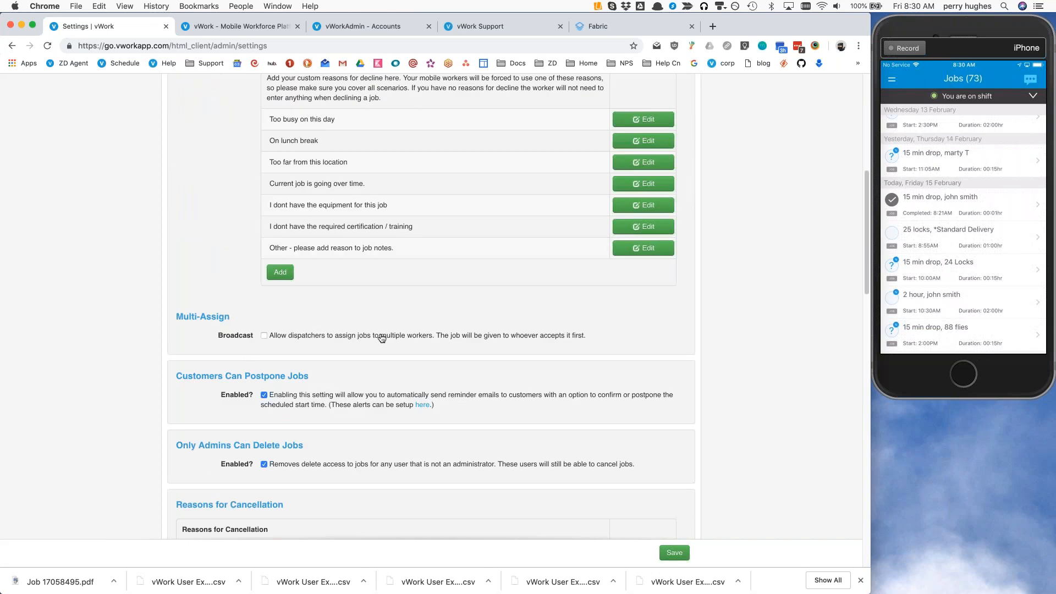
{"action": "scroll", "coordinate": [380, 353], "scroll_direction": "down", "scroll_amount": 2}
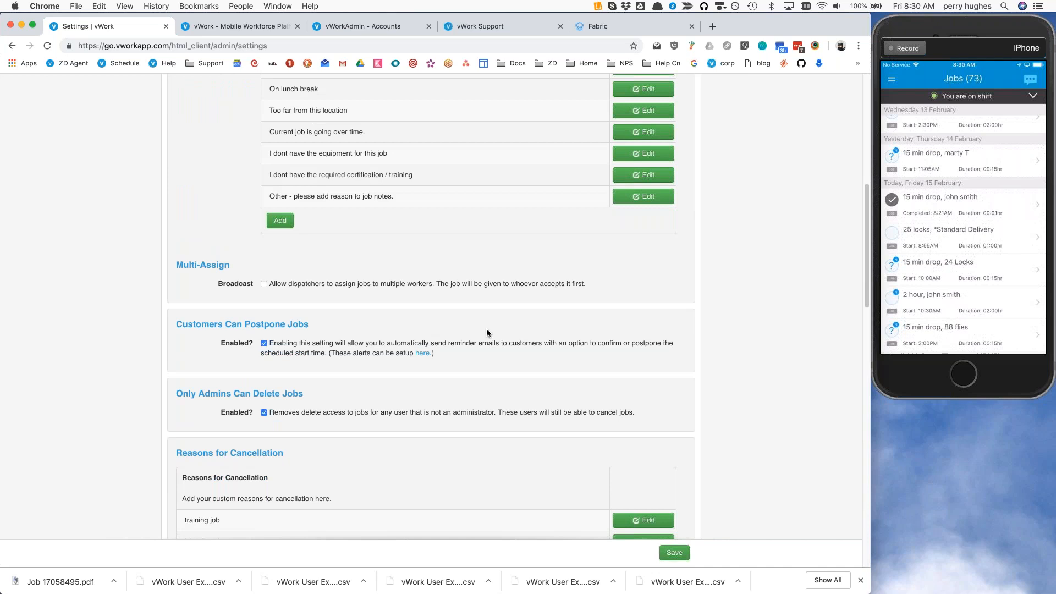
{"action": "scroll", "coordinate": [487, 328], "scroll_direction": "down", "scroll_amount": 2}
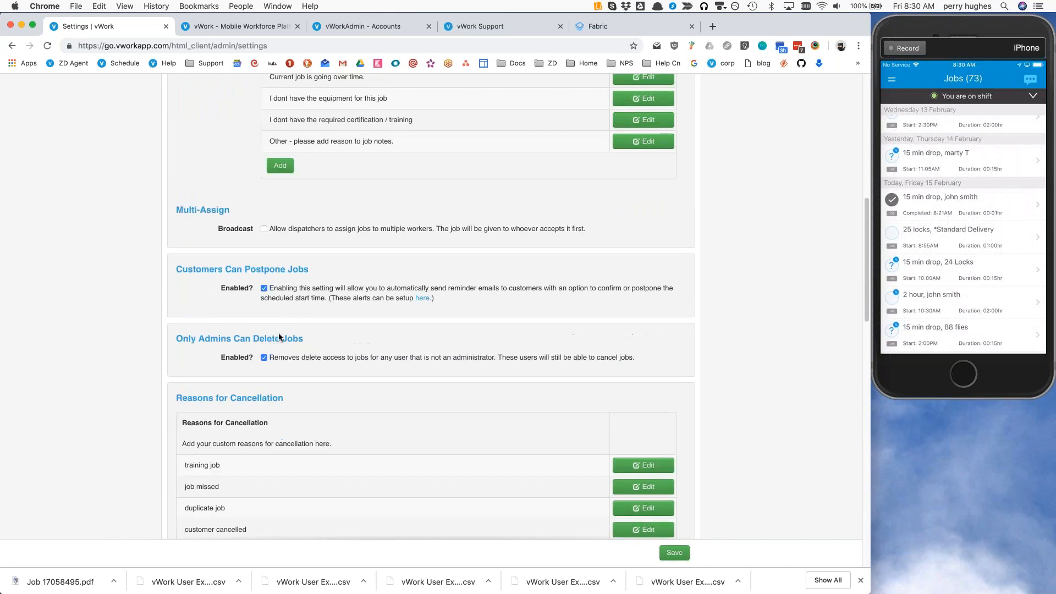
{"action": "scroll", "coordinate": [278, 379], "scroll_direction": "down", "scroll_amount": 5}
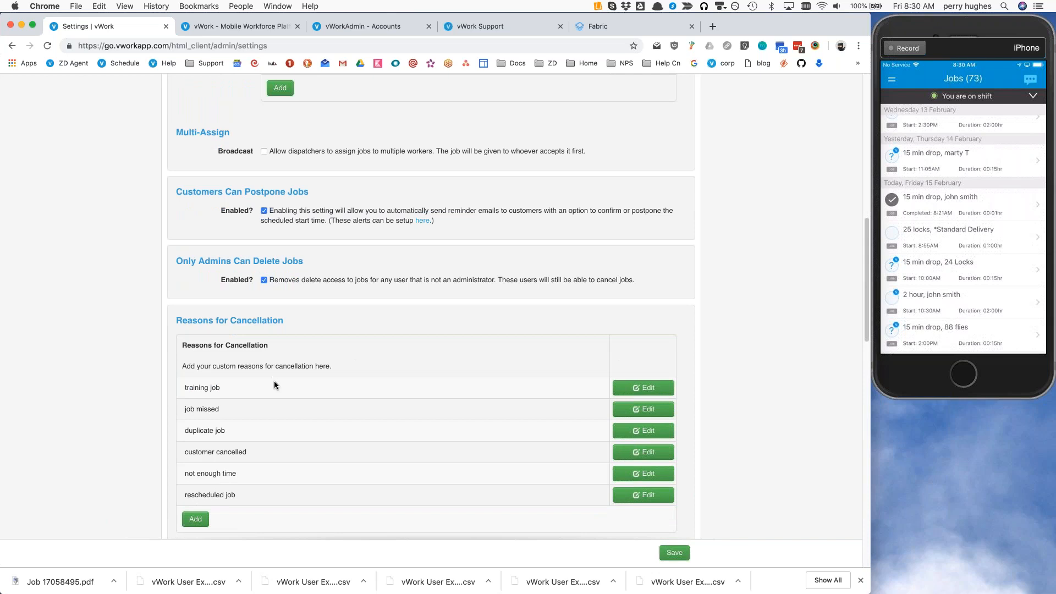
{"action": "scroll", "coordinate": [274, 380], "scroll_direction": "down", "scroll_amount": 1}
{"action": "scroll", "coordinate": [253, 411], "scroll_direction": "down", "scroll_amount": 10}
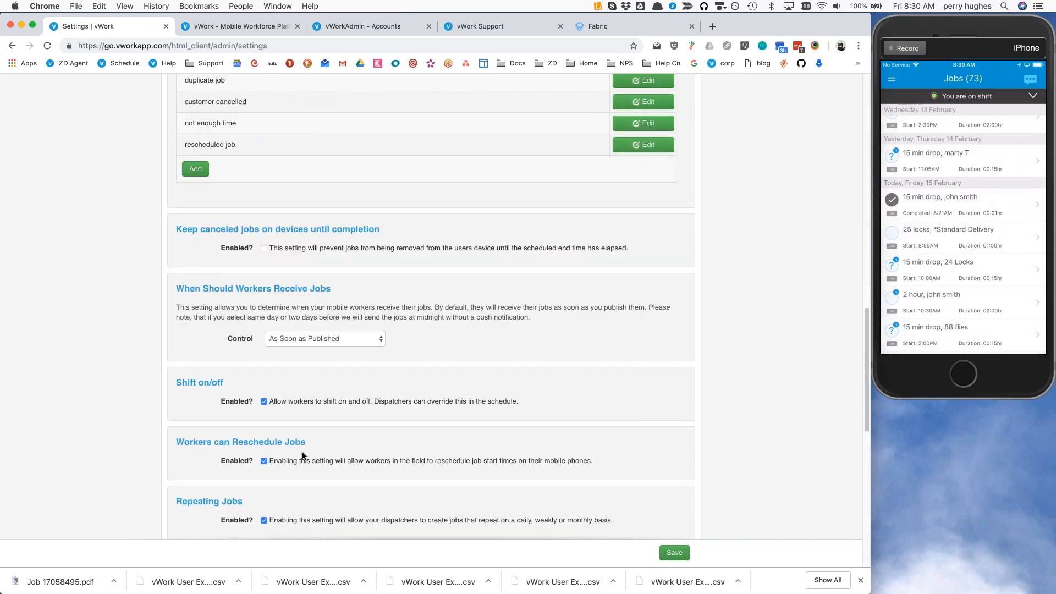
Step: View the timing options for when workers receive jobs, then examine the shift, rescheduling and repeating job settings
{"action": "left_click", "coordinate": [288, 341]}
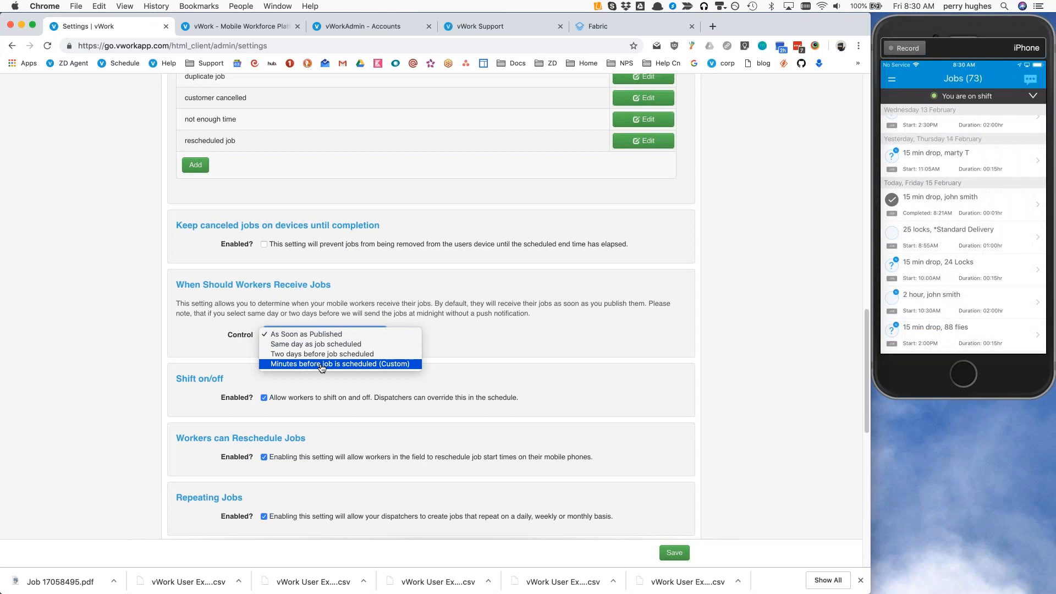
{"action": "left_click", "coordinate": [489, 347]}
{"action": "scroll", "coordinate": [330, 385], "scroll_direction": "down", "scroll_amount": 3}
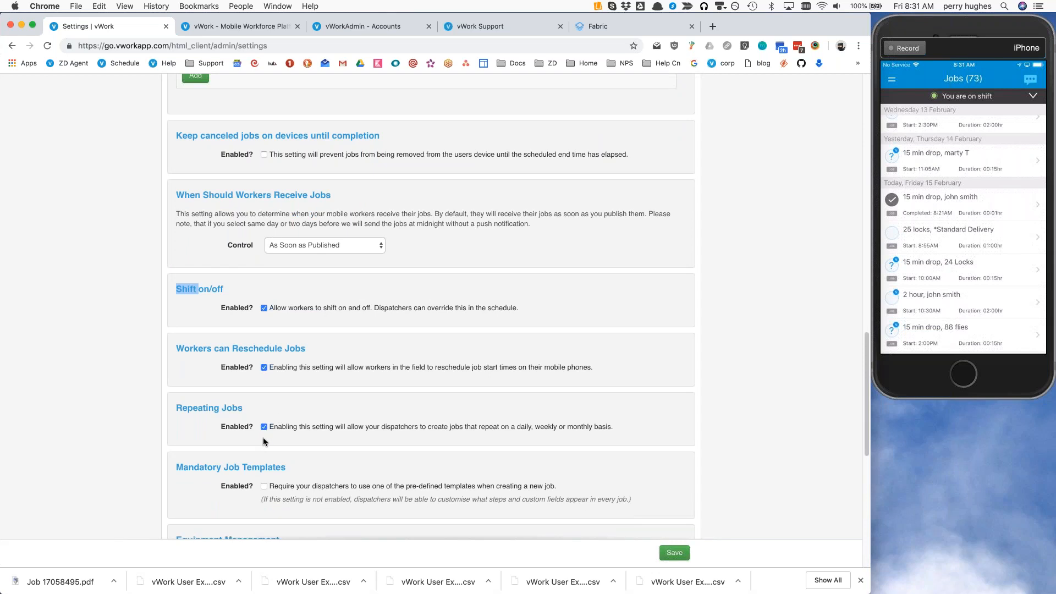
Step: Open the "AM test" repeating job from the Repeating Jobs list and review its creation schedule and job details
{"action": "scroll", "coordinate": [293, 434], "scroll_direction": "up", "scroll_amount": 15}
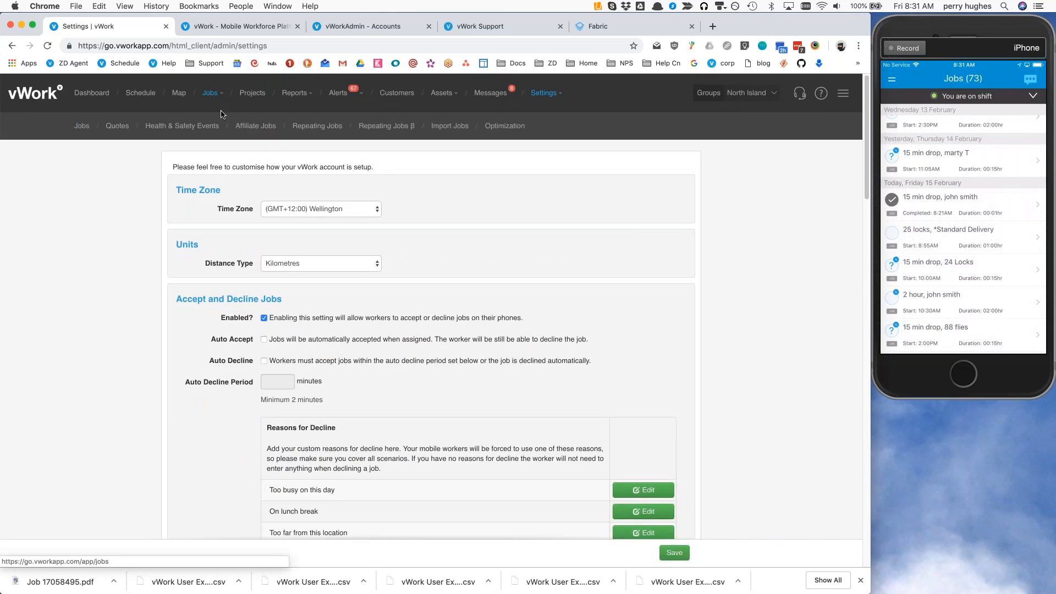
{"action": "left_click", "coordinate": [321, 127]}
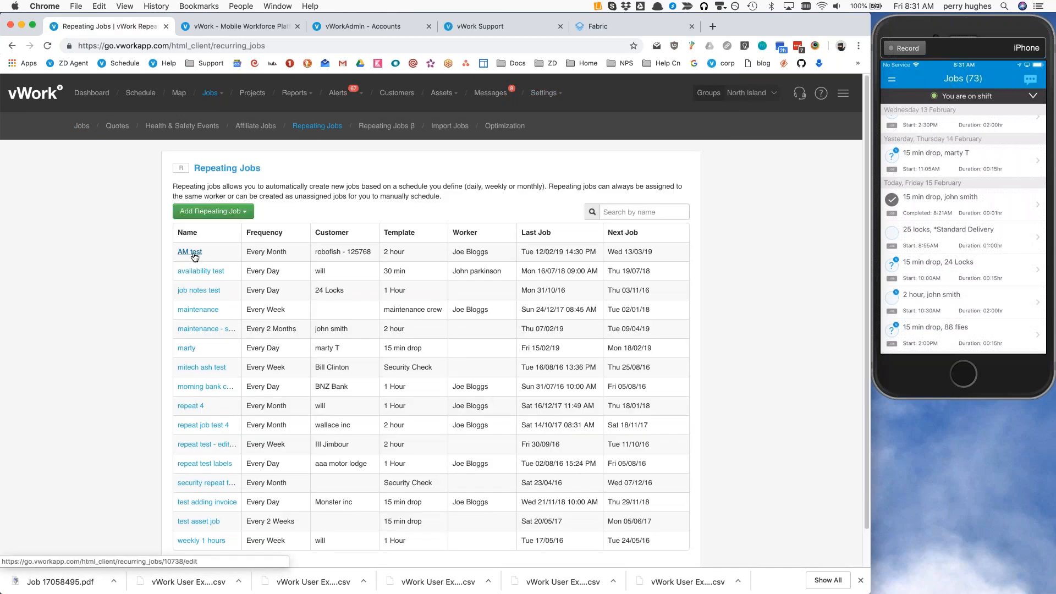
{"action": "left_click", "coordinate": [192, 253]}
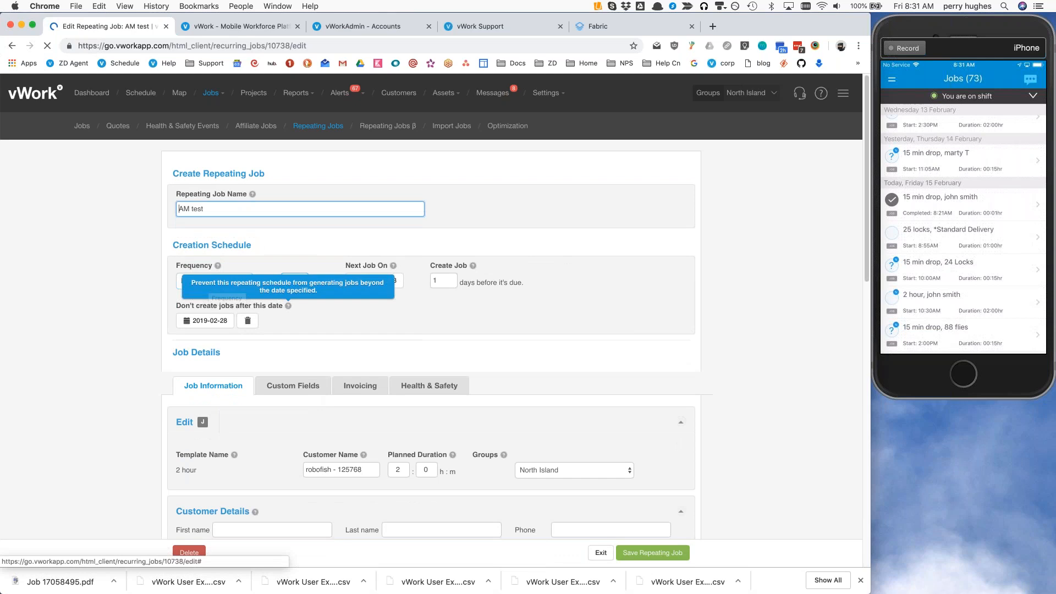
{"action": "scroll", "coordinate": [317, 407], "scroll_direction": "down", "scroll_amount": 2}
{"action": "scroll", "coordinate": [429, 308], "scroll_direction": "down", "scroll_amount": 2}
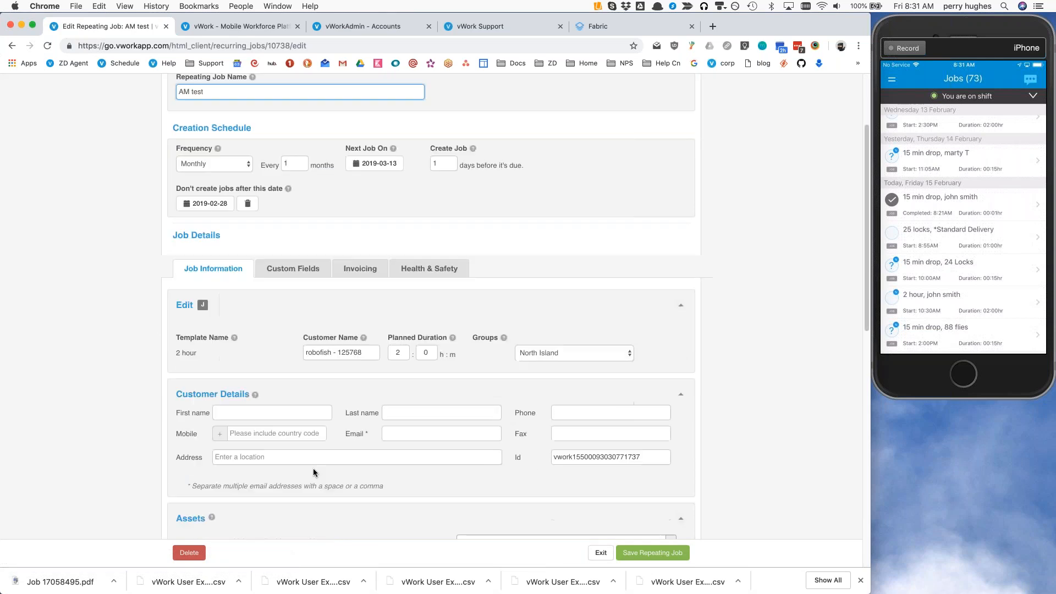
{"action": "scroll", "coordinate": [220, 216], "scroll_direction": "up", "scroll_amount": 4}
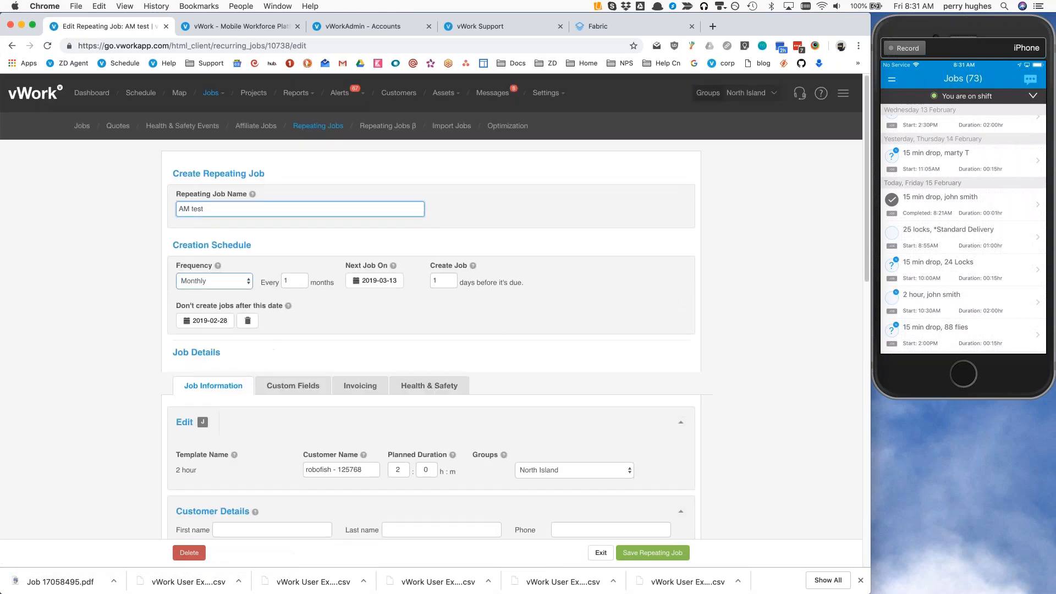
{"action": "scroll", "coordinate": [407, 352], "scroll_direction": "down", "scroll_amount": 5}
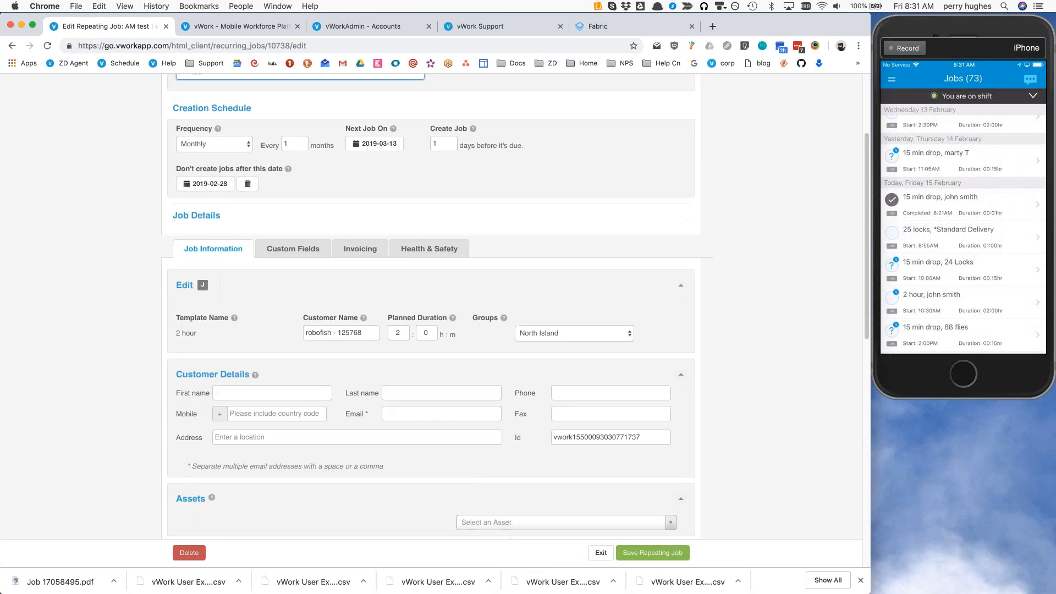
{"action": "scroll", "coordinate": [170, 260], "scroll_direction": "up", "scroll_amount": 3}
{"action": "scroll", "coordinate": [314, 420], "scroll_direction": "down", "scroll_amount": 7}
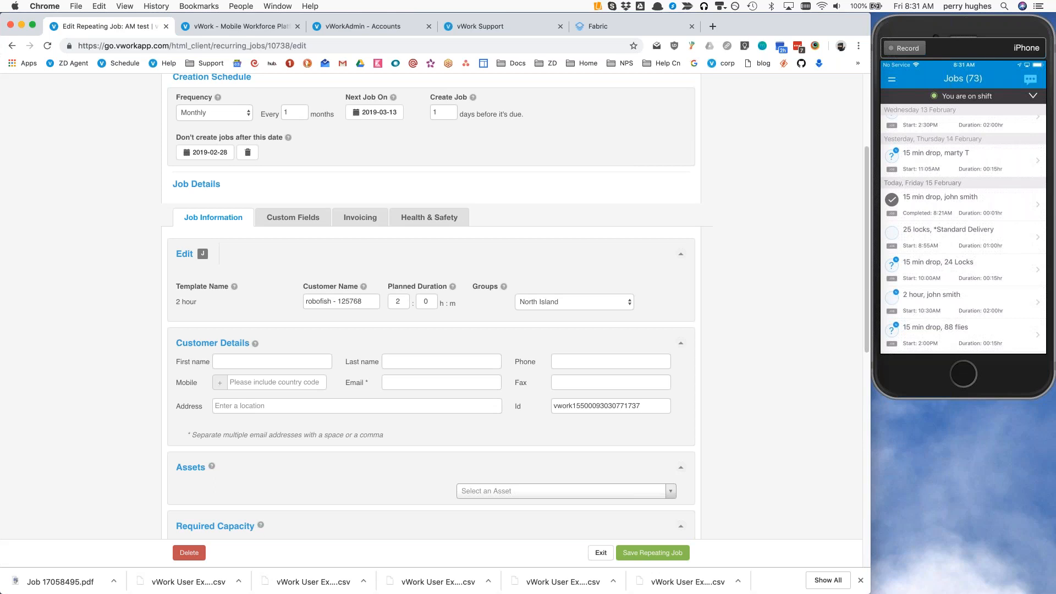
{"action": "scroll", "coordinate": [262, 292], "scroll_direction": "down", "scroll_amount": 7}
Step: Open the Optimization page and draw a five-point selection polygon around the Auckland worker cluster on the map
{"action": "scroll", "coordinate": [263, 293], "scroll_direction": "up", "scroll_amount": 16}
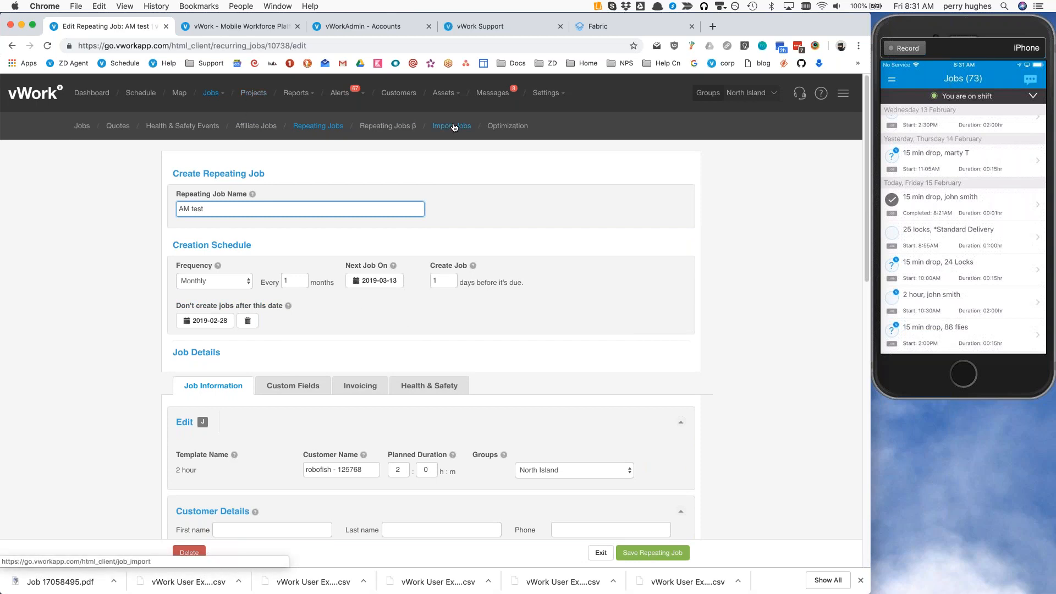
{"action": "left_click", "coordinate": [503, 129]}
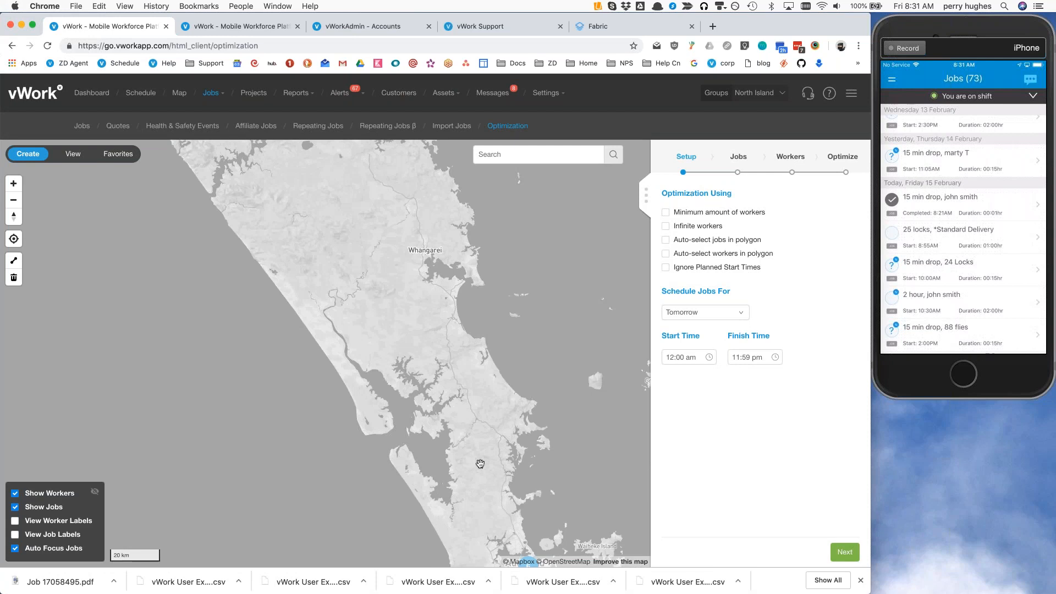
{"action": "left_click_drag", "start_coordinate": [480, 464], "coordinate": [257, 260]}
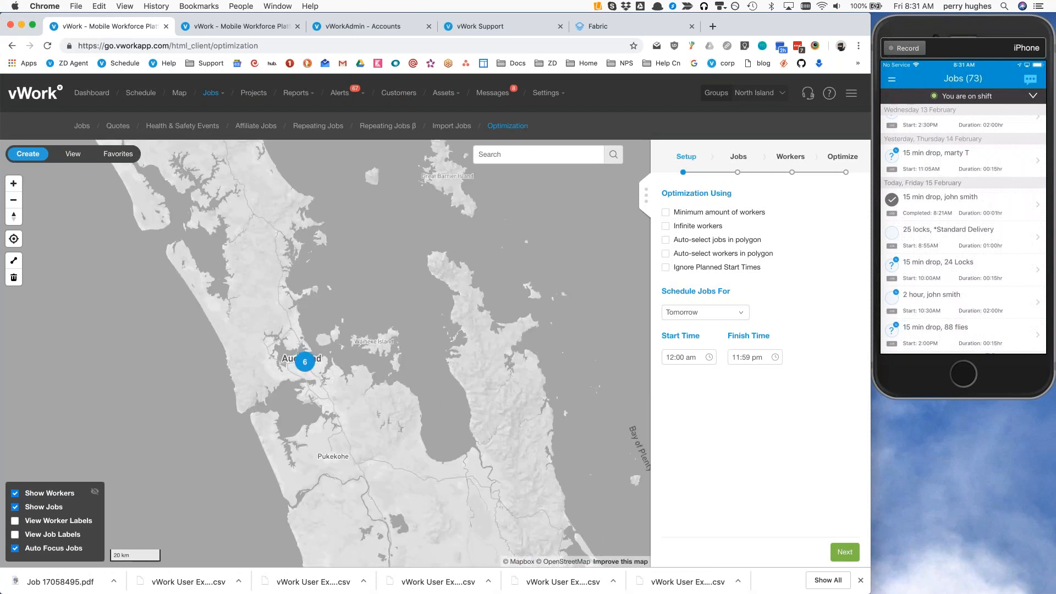
{"action": "left_click", "coordinate": [14, 260]}
{"action": "left_click", "coordinate": [211, 297]}
{"action": "left_click", "coordinate": [435, 319]}
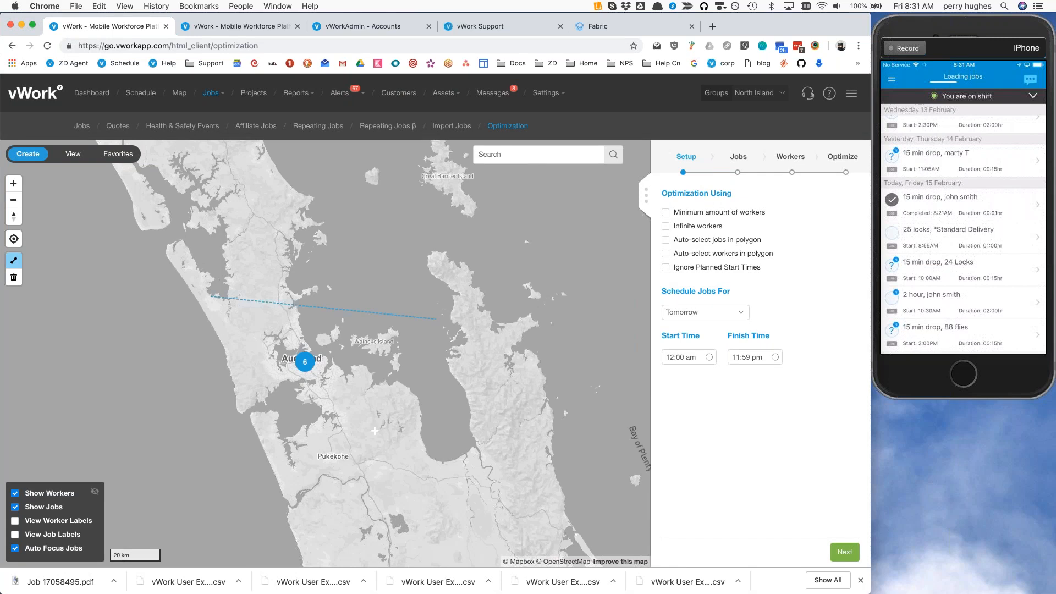
{"action": "left_click", "coordinate": [374, 430]}
{"action": "left_click", "coordinate": [238, 419]}
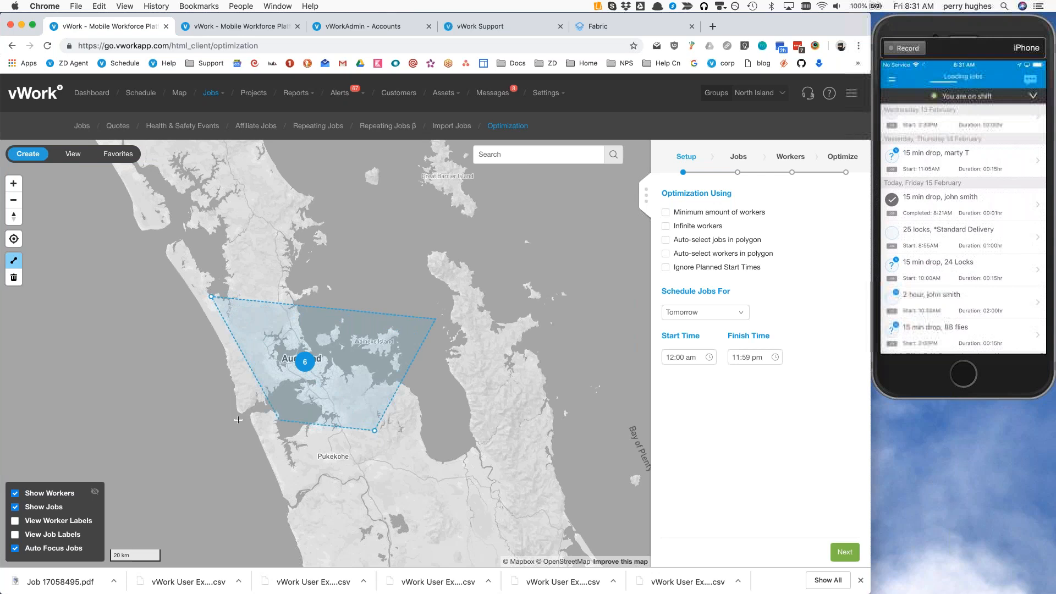
{"action": "left_click", "coordinate": [207, 361]}
{"action": "left_click", "coordinate": [211, 297]}
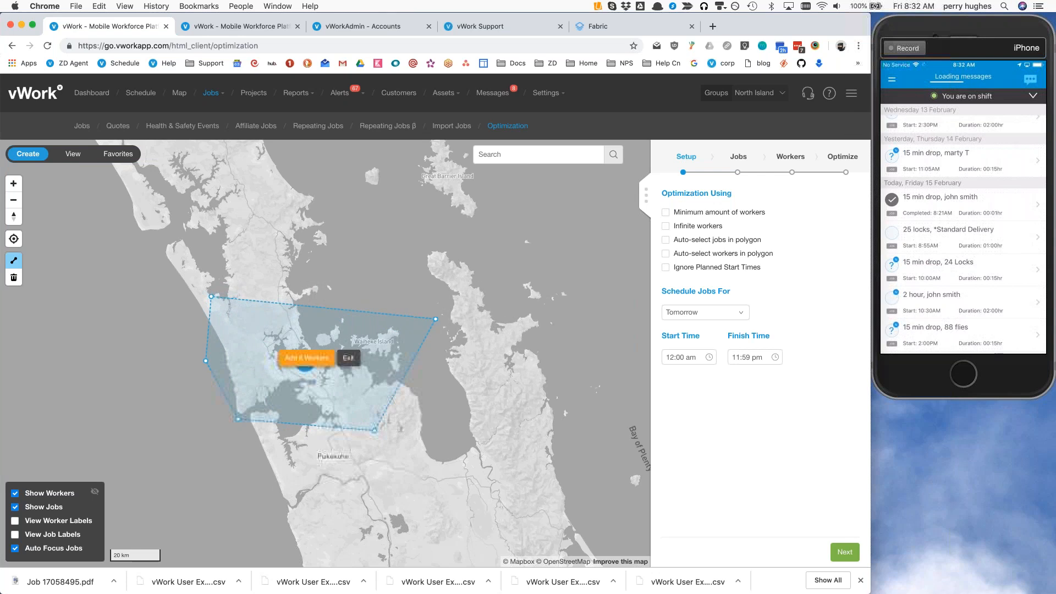
Step: Add the 6 workers inside the polygon to the optimization and review the worker list and the Optimize overview
{"action": "left_click", "coordinate": [739, 157]}
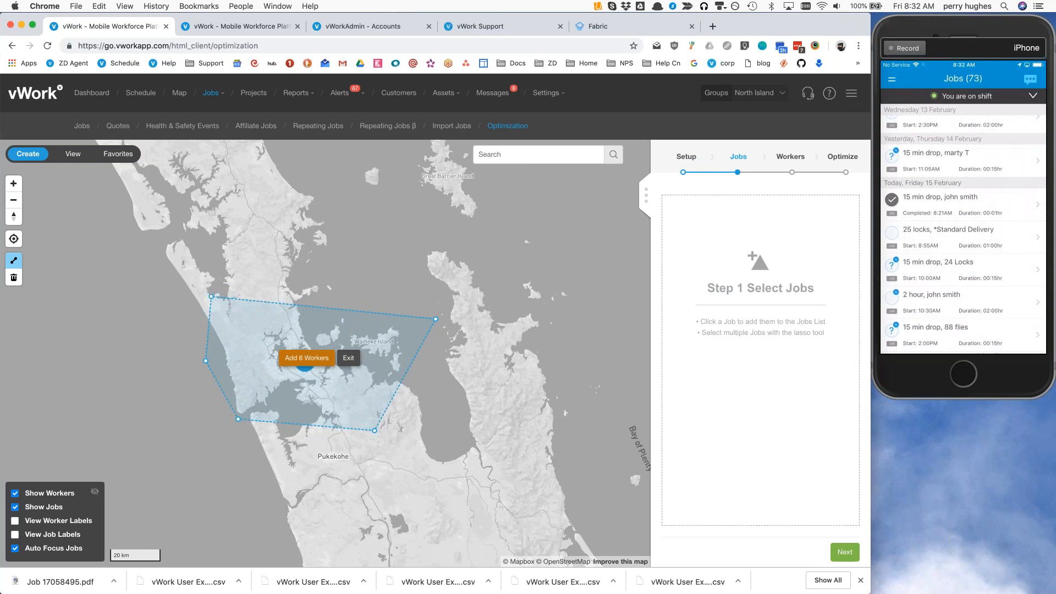
{"action": "left_click", "coordinate": [306, 358]}
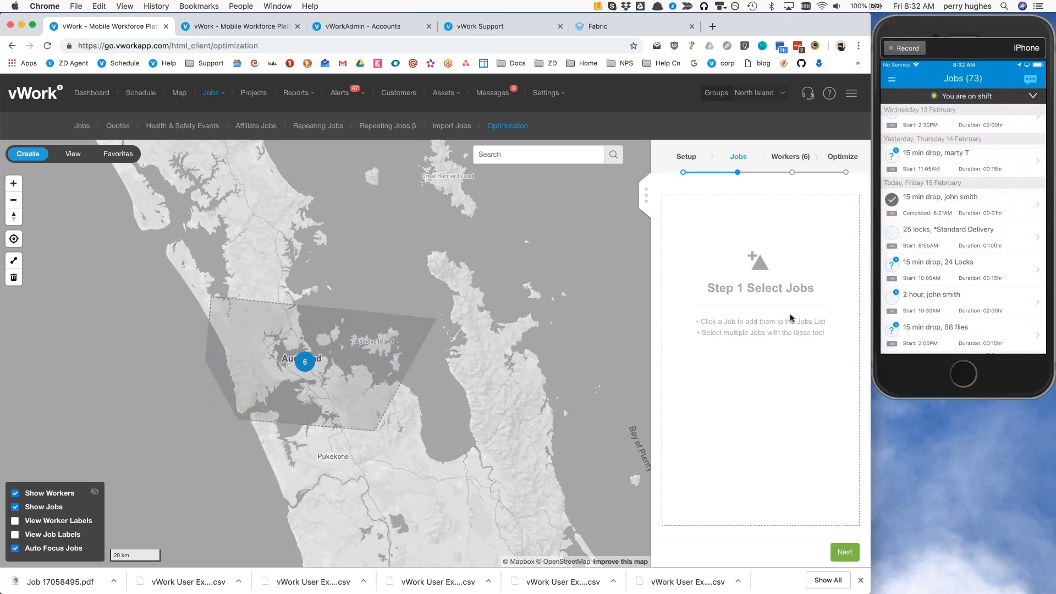
{"action": "left_click", "coordinate": [307, 363]}
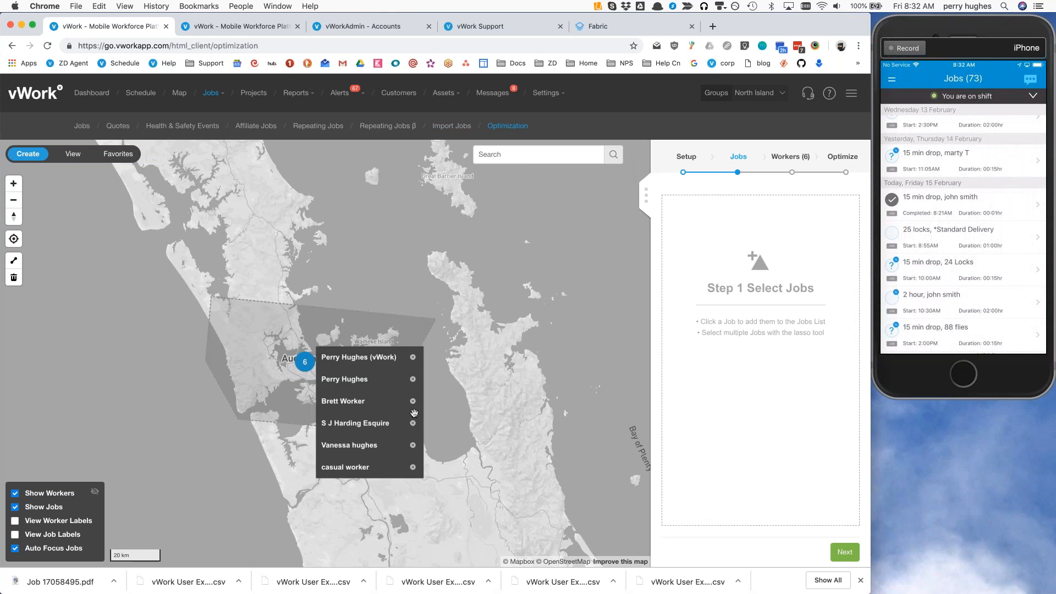
{"action": "left_click", "coordinate": [792, 157]}
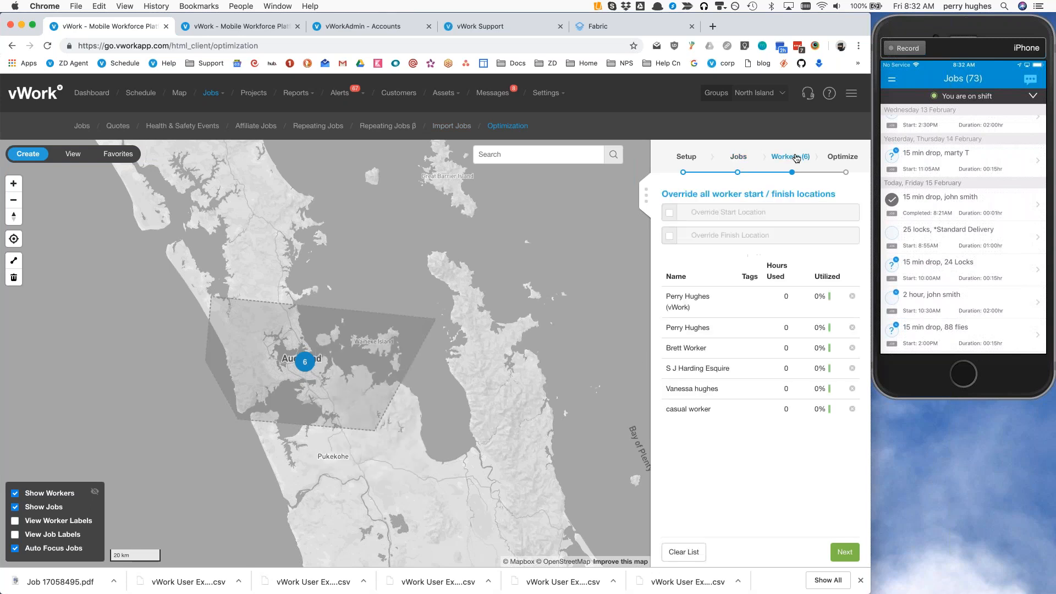
{"action": "left_click", "coordinate": [842, 160]}
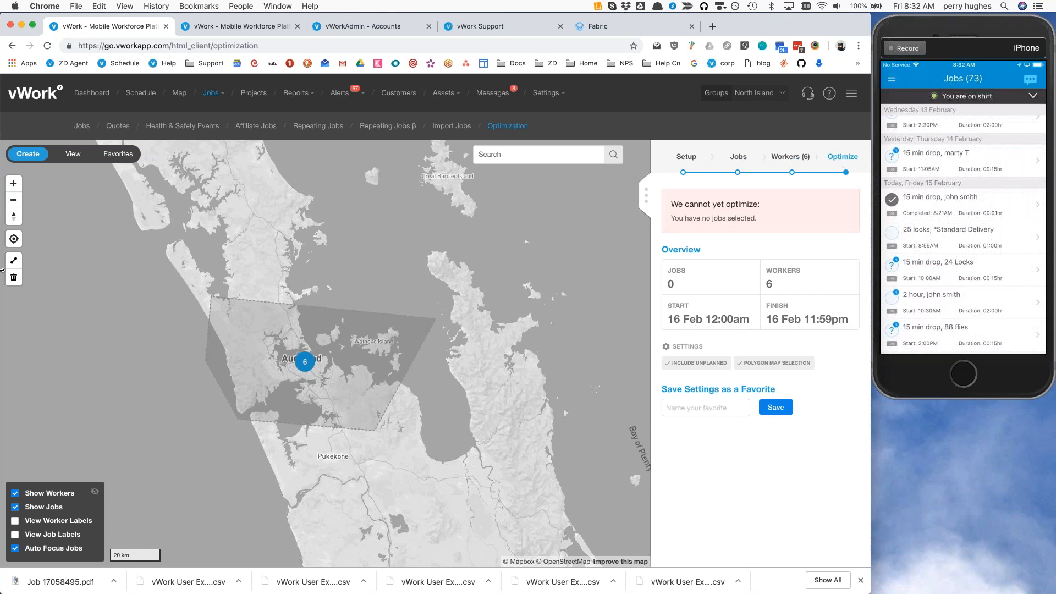
Step: View the existing optimizations and set their date range to Any Time
{"action": "left_click", "coordinate": [77, 154]}
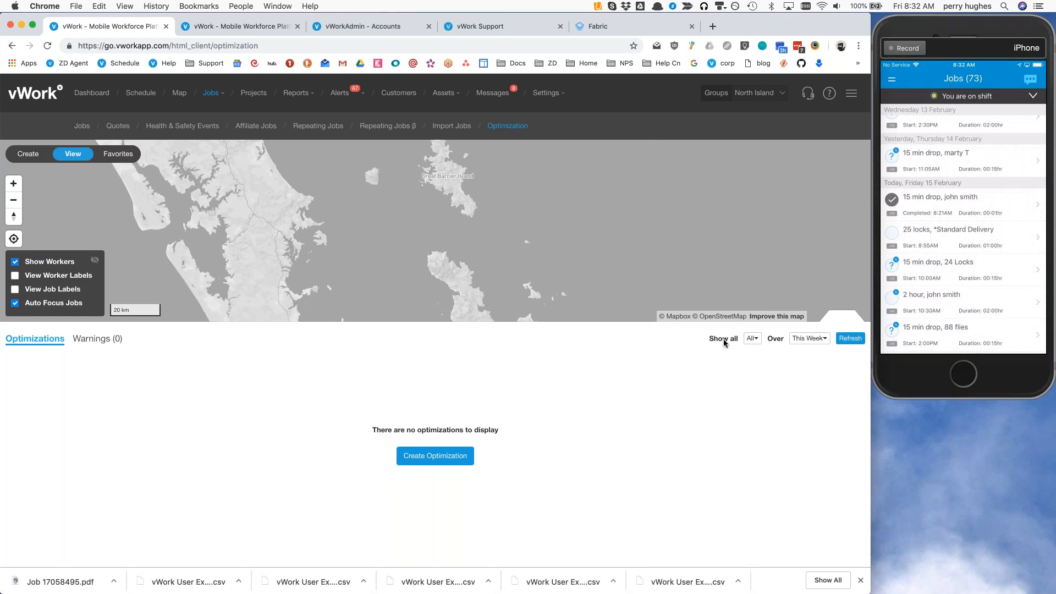
{"action": "left_click", "coordinate": [804, 339]}
{"action": "left_click", "coordinate": [803, 354]}
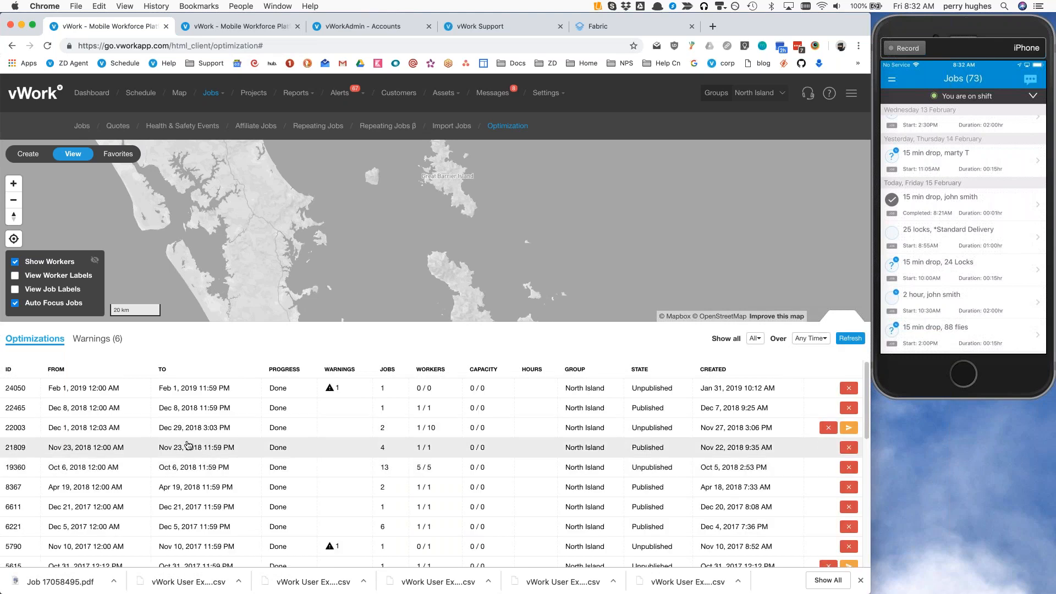
Step: Open the 13-job optimization for Oct 6, 2018 and inspect its routes and the job times on the first worker's timeline
{"action": "left_click", "coordinate": [14, 470]}
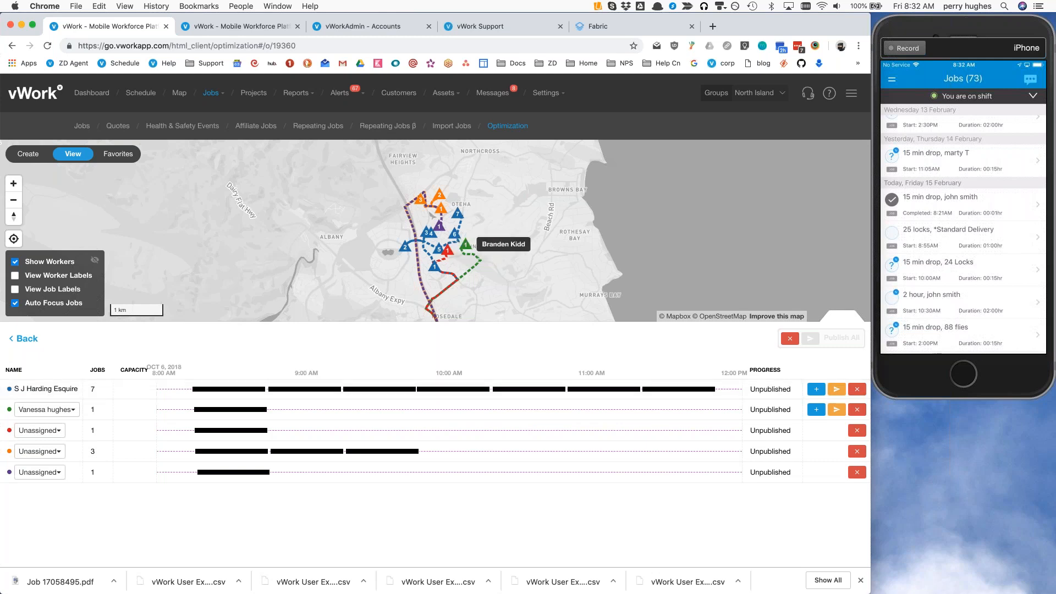
{"action": "mouse_move", "coordinate": [228, 392]}
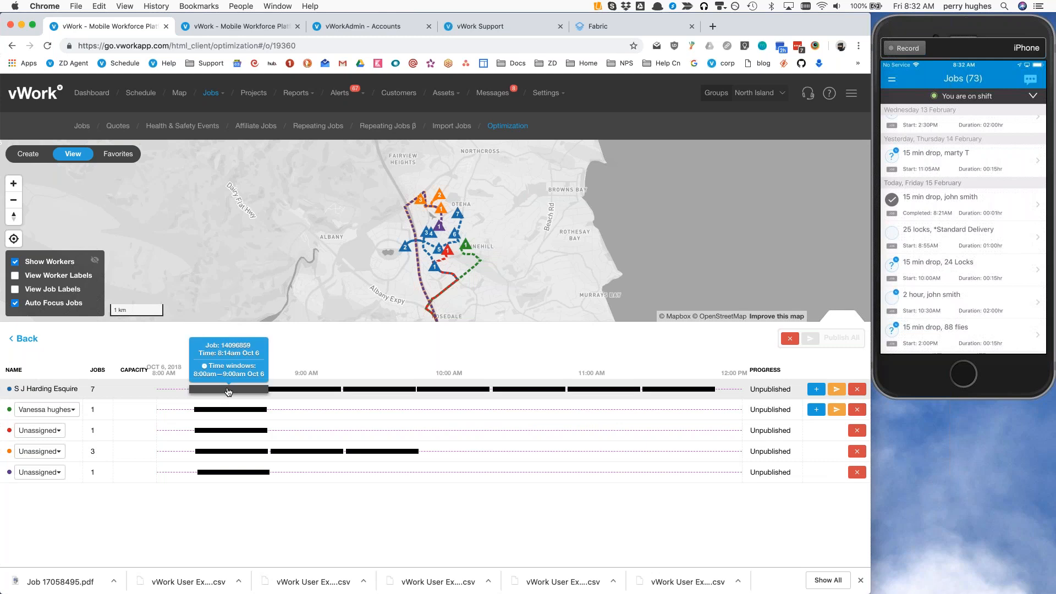
{"action": "mouse_move", "coordinate": [378, 391]}
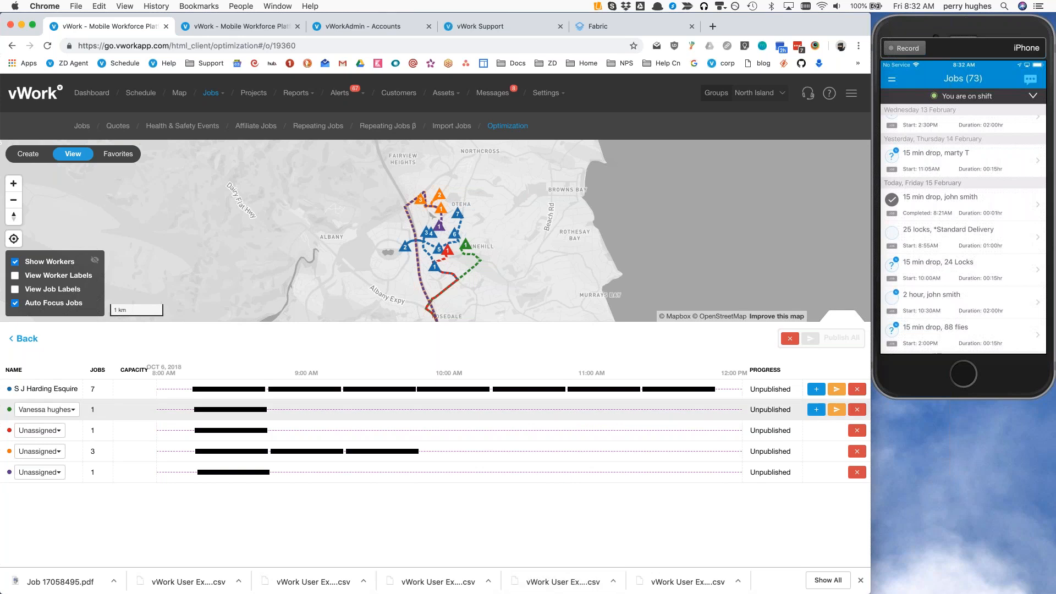
Step: Open "template cycle test" in the beta version of Repeating Jobs and review its rules, calendar and attached assets
{"action": "left_click", "coordinate": [393, 127]}
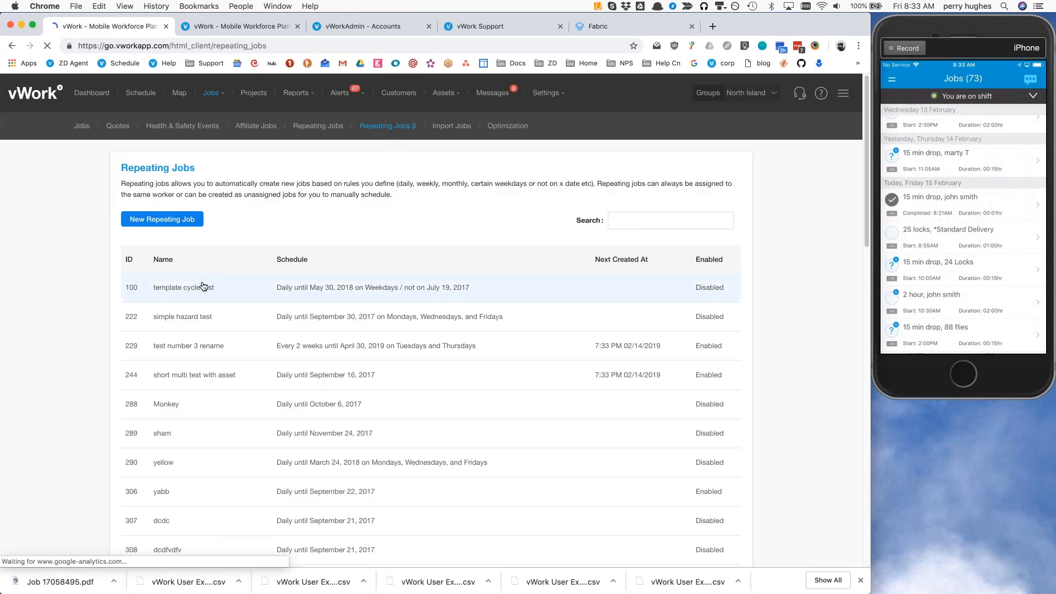
{"action": "left_click", "coordinate": [235, 278]}
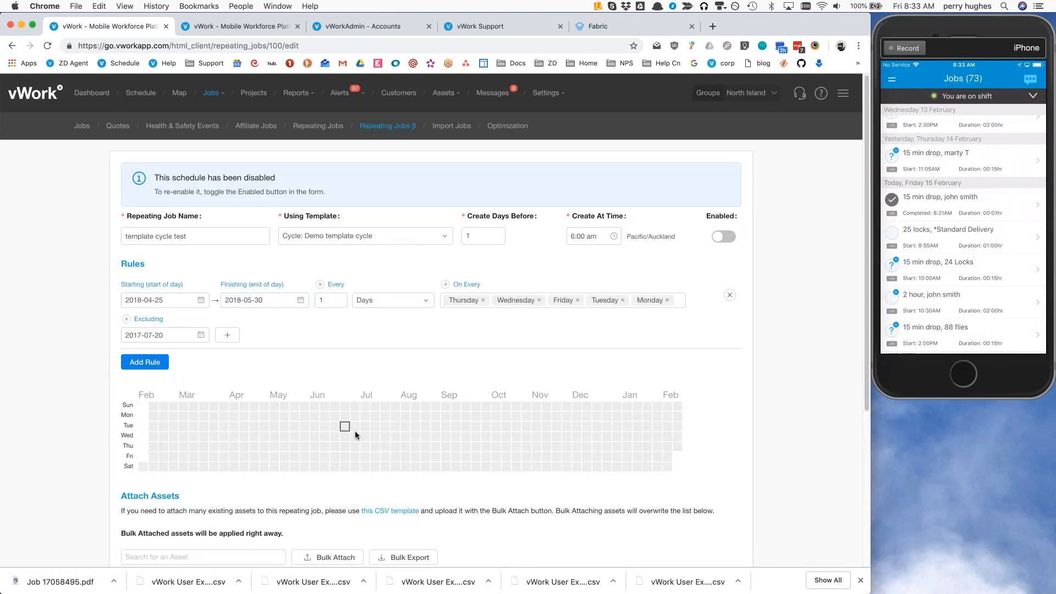
{"action": "scroll", "coordinate": [355, 431], "scroll_direction": "down", "scroll_amount": 5}
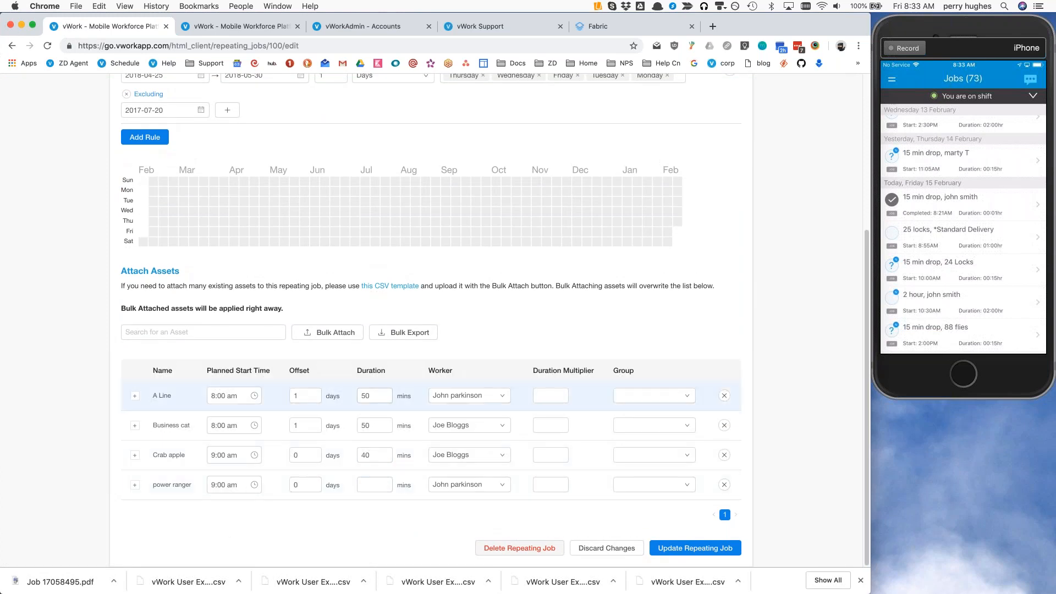
{"action": "scroll", "coordinate": [370, 396], "scroll_direction": "up", "scroll_amount": 5}
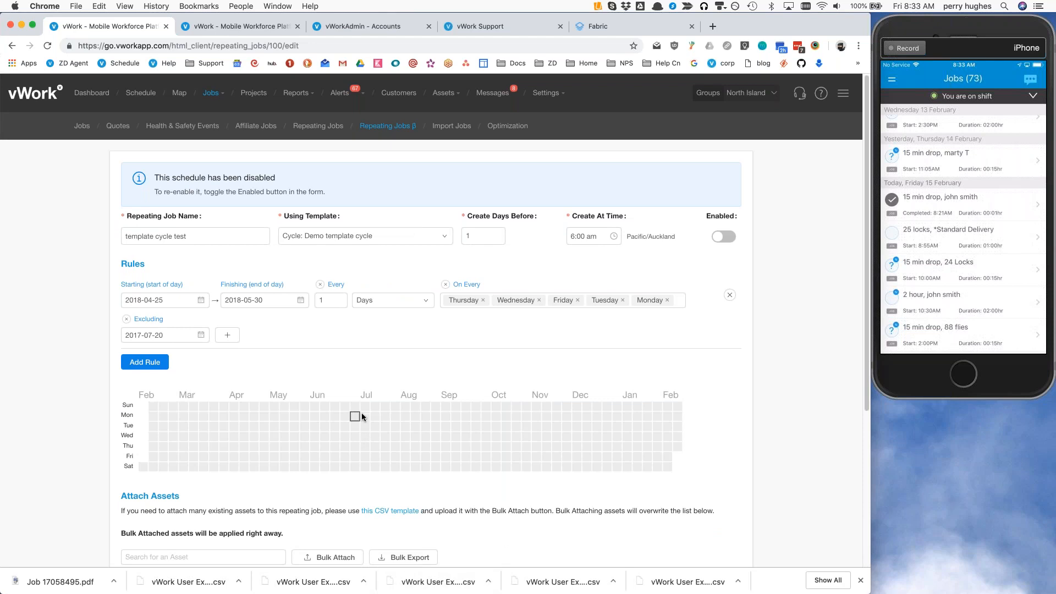
Step: Examine the rule, yearly calendar and attached asset rows of the "template cycle test" repeating job once more
{"action": "scroll", "coordinate": [360, 417], "scroll_direction": "down", "scroll_amount": 5}
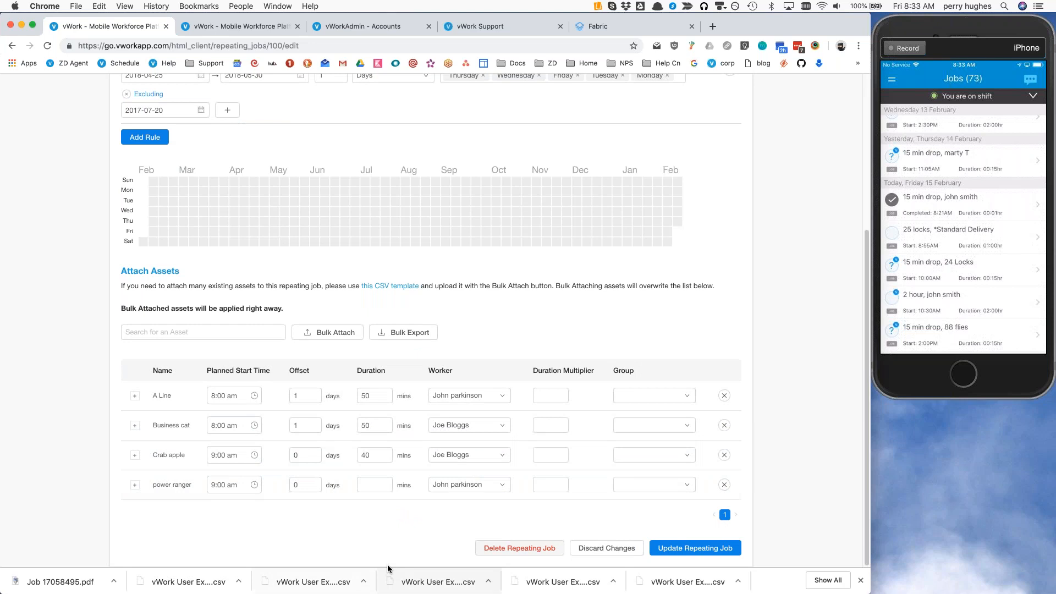
{"action": "scroll", "coordinate": [338, 546], "scroll_direction": "up", "scroll_amount": 5}
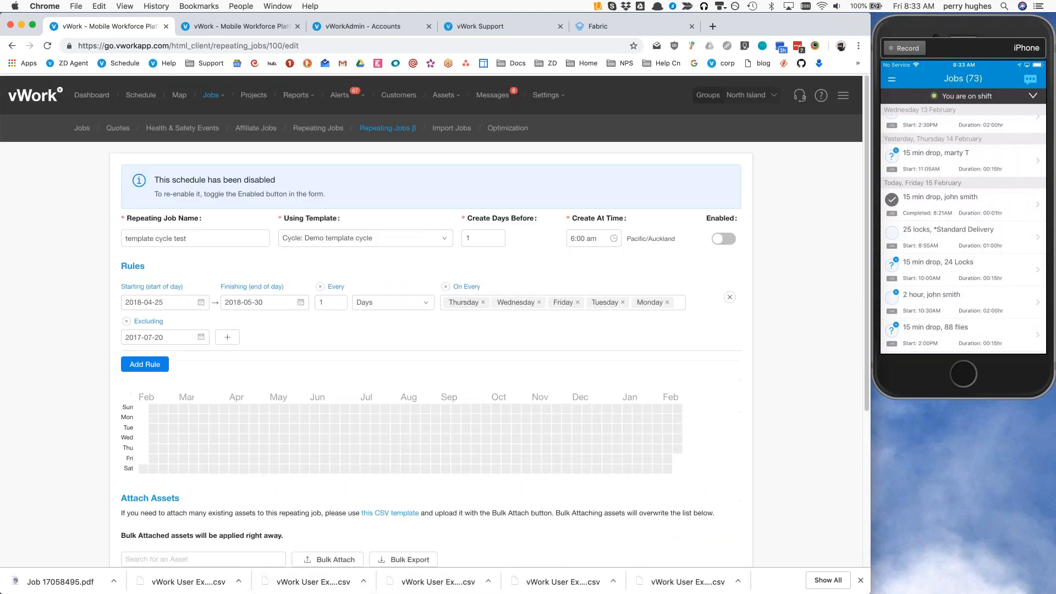
{"action": "scroll", "coordinate": [338, 547], "scroll_direction": "down", "scroll_amount": 2}
{"action": "scroll", "coordinate": [432, 320], "scroll_direction": "up", "scroll_amount": 3}
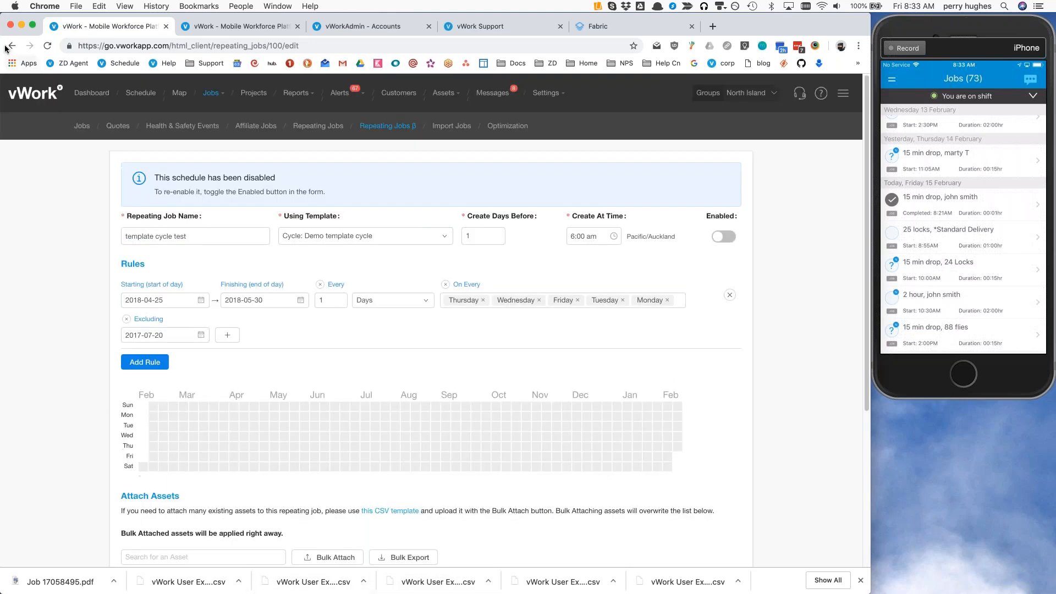
Step: Open the "yellow" repeating job and set its rule's finishing date to 2019-04-26
{"action": "left_click", "coordinate": [12, 46]}
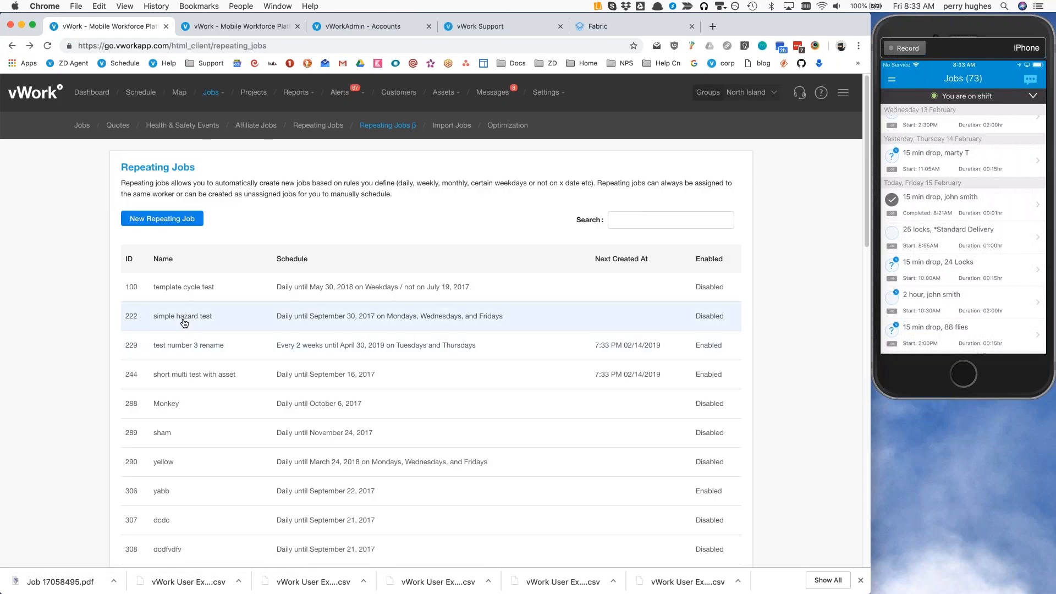
{"action": "left_click", "coordinate": [174, 463]}
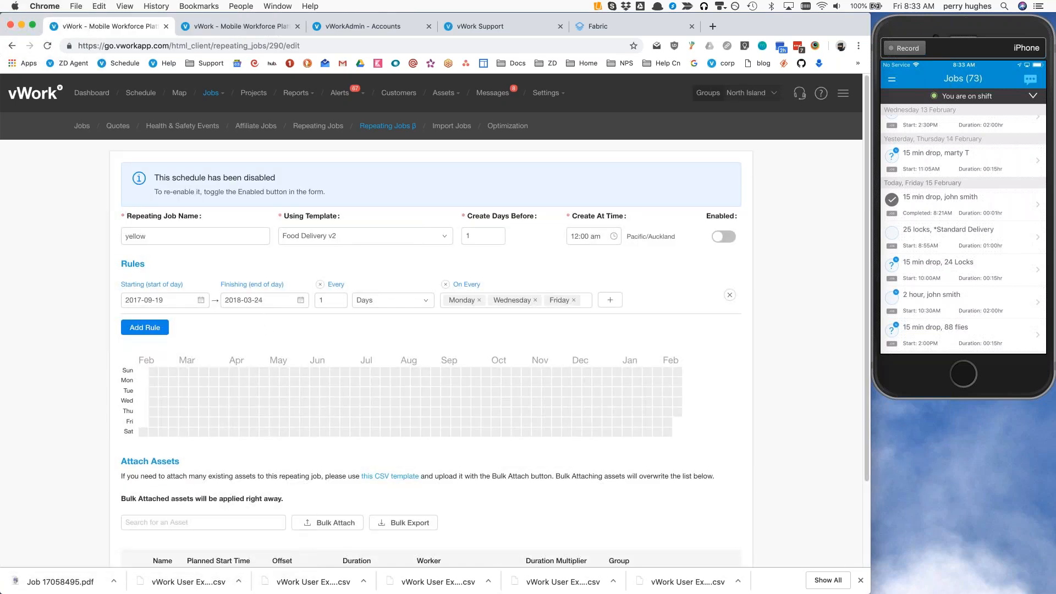
{"action": "left_click", "coordinate": [275, 300]}
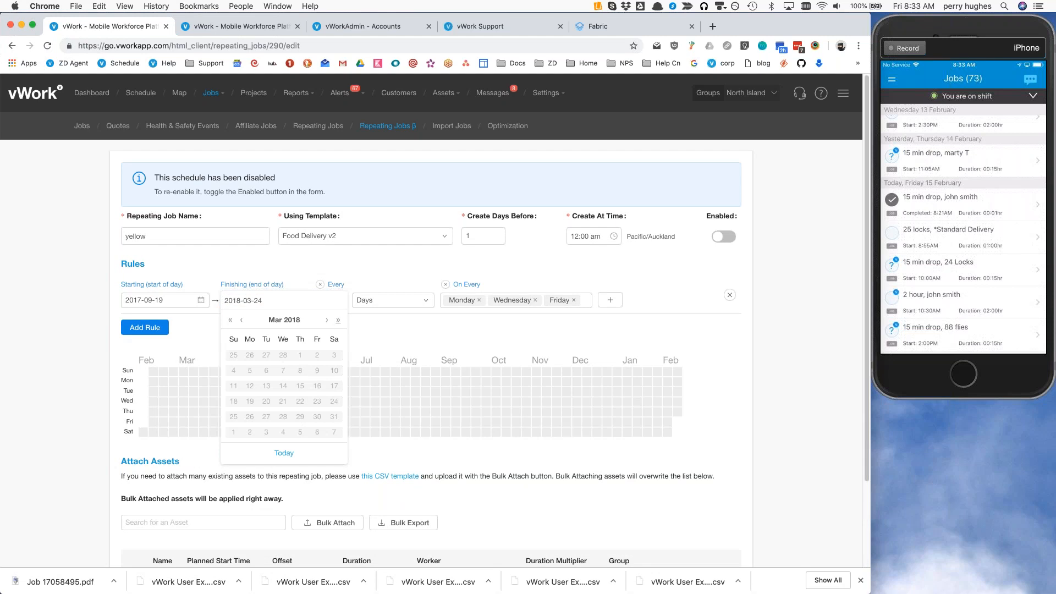
{"action": "left_click", "coordinate": [327, 320]}
{"action": "left_click", "coordinate": [327, 320]}
{"action": "left_click", "coordinate": [327, 320]}
{"action": "left_click", "coordinate": [327, 321]}
{"action": "left_click", "coordinate": [326, 320]}
{"action": "left_click", "coordinate": [327, 320]}
{"action": "left_click", "coordinate": [327, 320]}
{"action": "left_click", "coordinate": [327, 320]}
{"action": "left_click", "coordinate": [327, 319]}
{"action": "left_click", "coordinate": [326, 320]}
{"action": "left_click", "coordinate": [326, 320]}
{"action": "left_click", "coordinate": [327, 319]}
{"action": "left_click", "coordinate": [327, 320]}
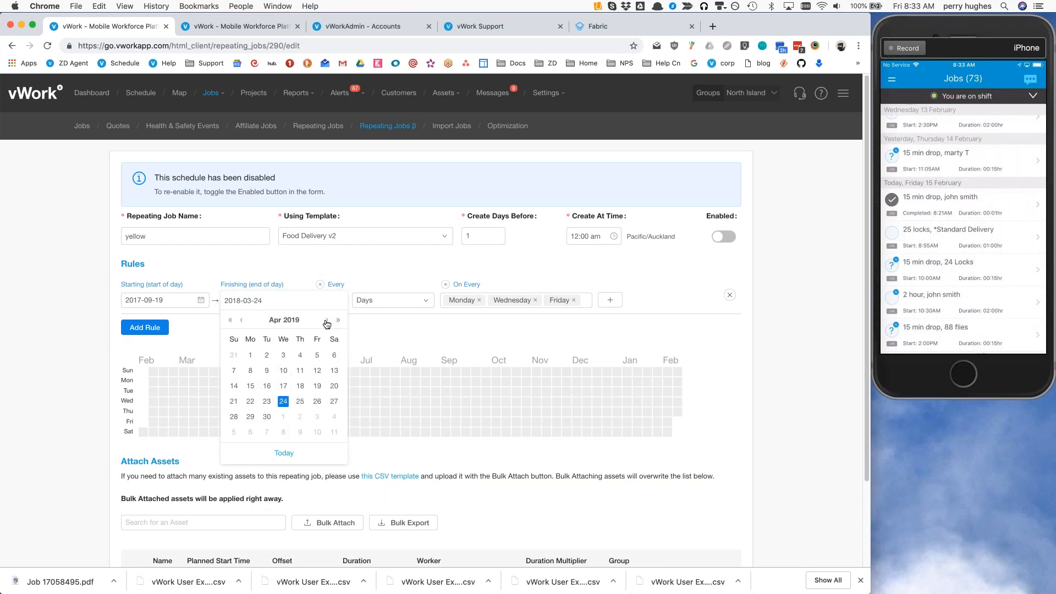
{"action": "left_click", "coordinate": [313, 399]}
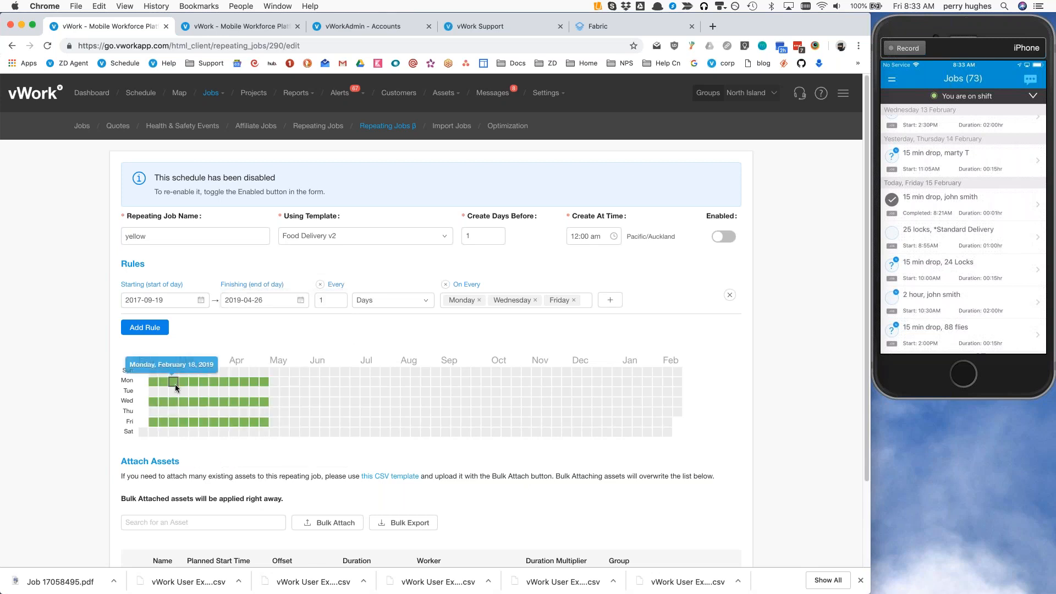
Step: Search the assets for "crab" and attach one of the listed assets to the "yellow" repeating job
{"action": "scroll", "coordinate": [296, 353], "scroll_direction": "down", "scroll_amount": 3}
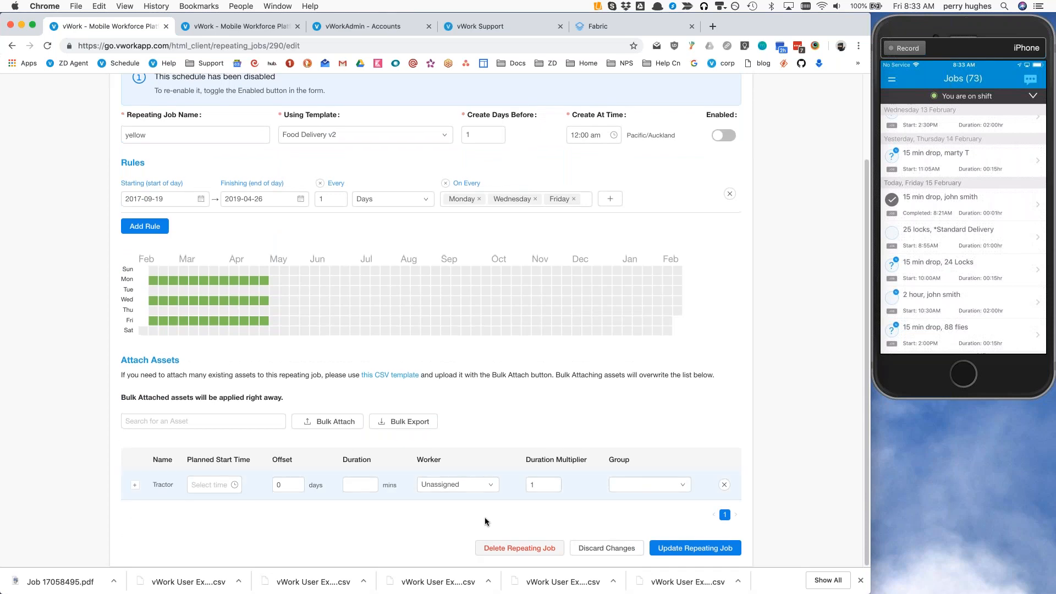
{"action": "left_click", "coordinate": [155, 422]}
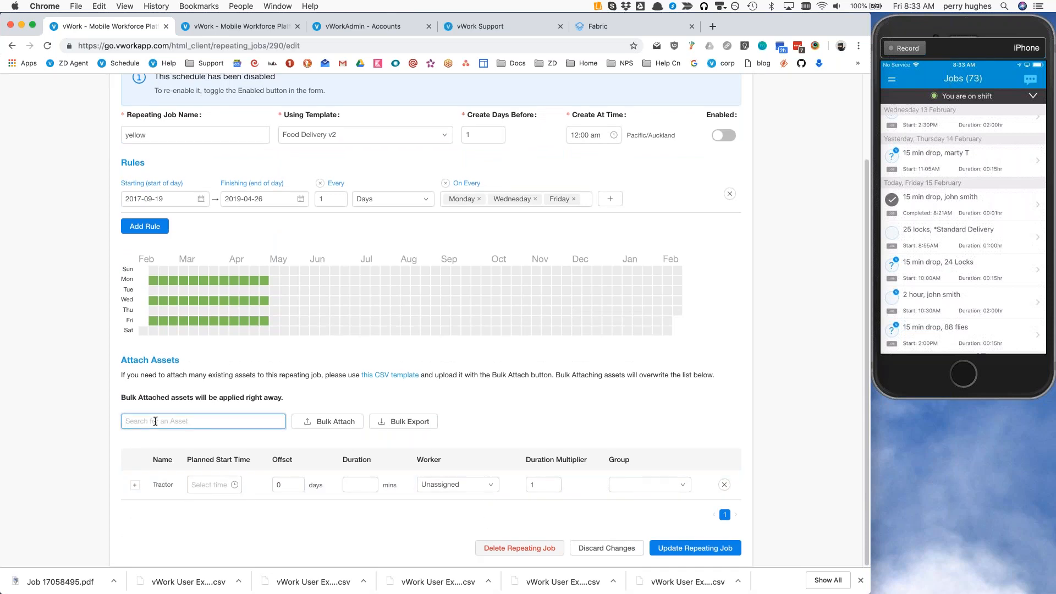
{"action": "type", "text": "crab"}
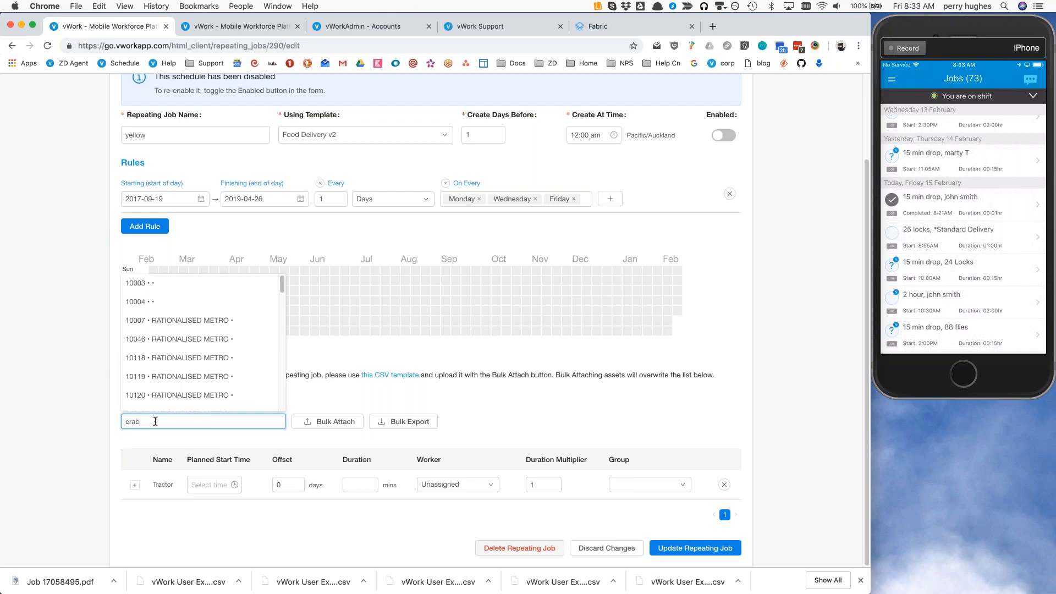
{"action": "left_click", "coordinate": [177, 328]}
{"action": "scroll", "coordinate": [229, 451], "scroll_direction": "down", "scroll_amount": 1}
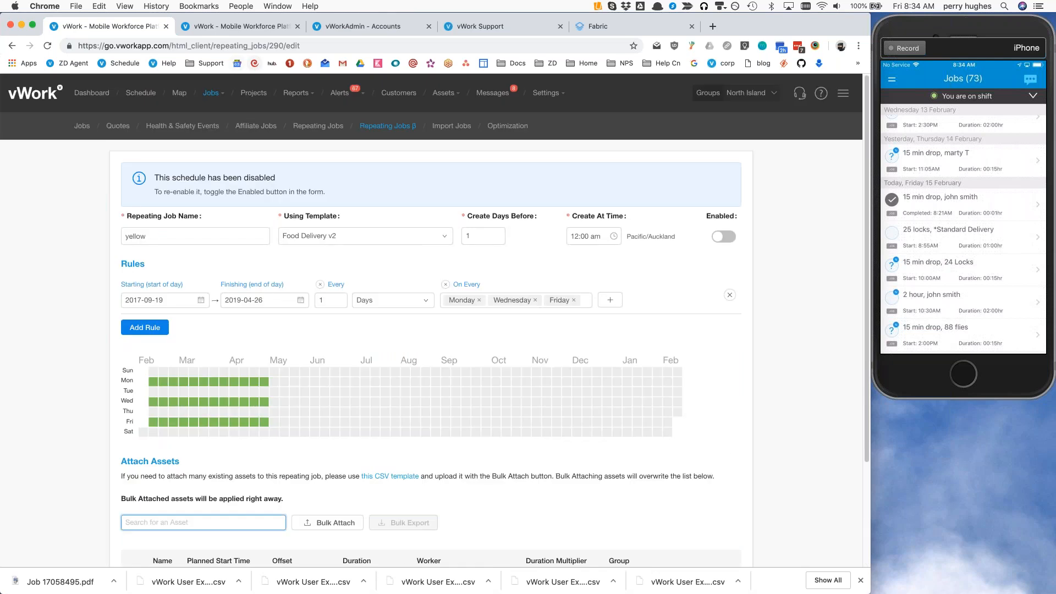
Step: Leave the repeating job without saving, open the schedule and view one worker's shift control
{"action": "left_click", "coordinate": [141, 93]}
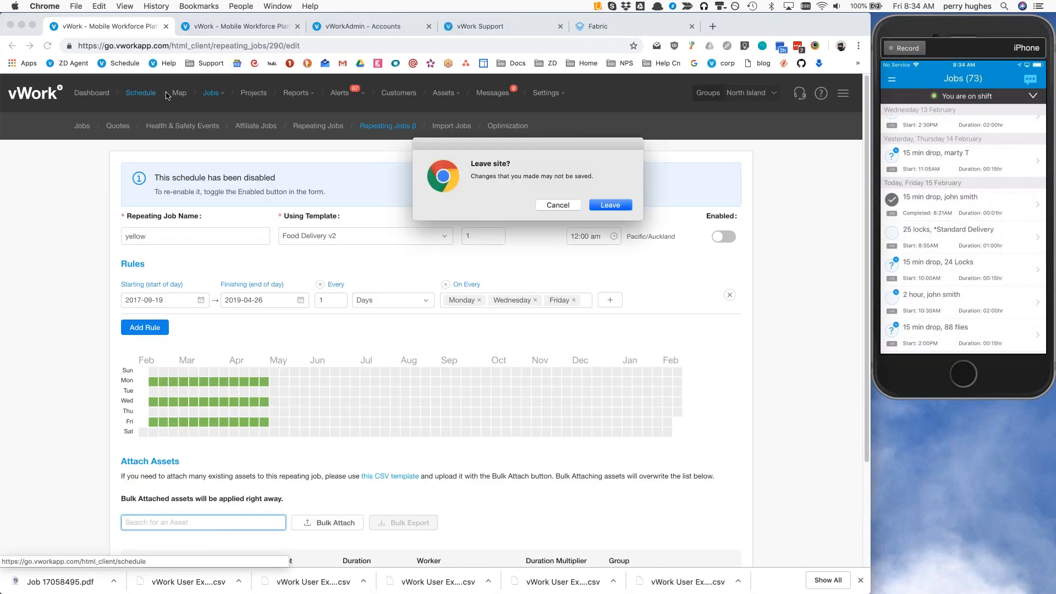
{"action": "left_click", "coordinate": [591, 202]}
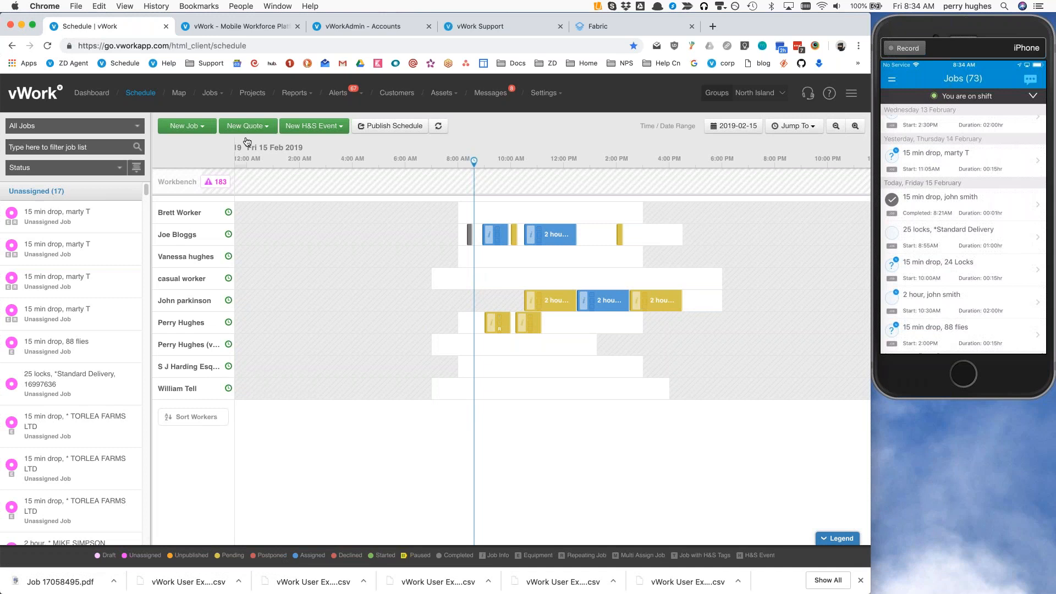
{"action": "left_click", "coordinate": [228, 366]}
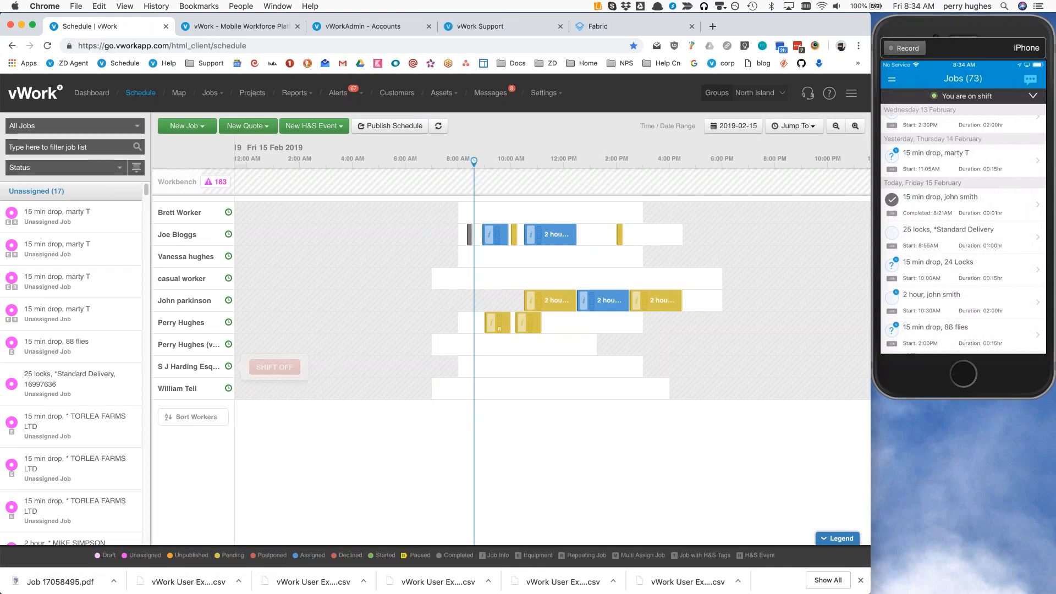
{"action": "left_click", "coordinate": [602, 434]}
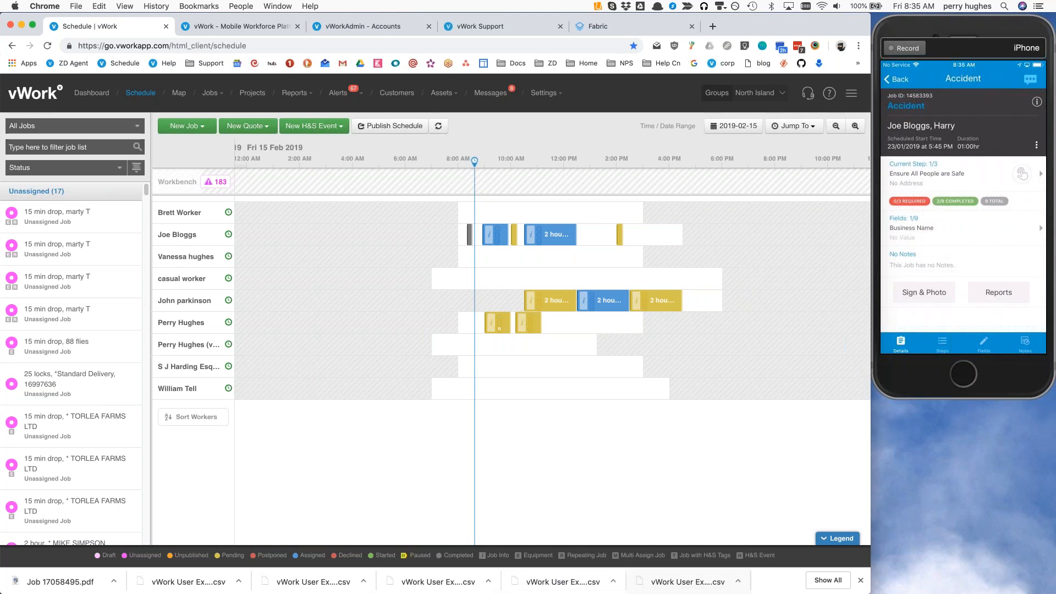
Step: Open the assets list and look through its entries, images, serials, notes and groups
{"action": "left_click", "coordinate": [442, 94]}
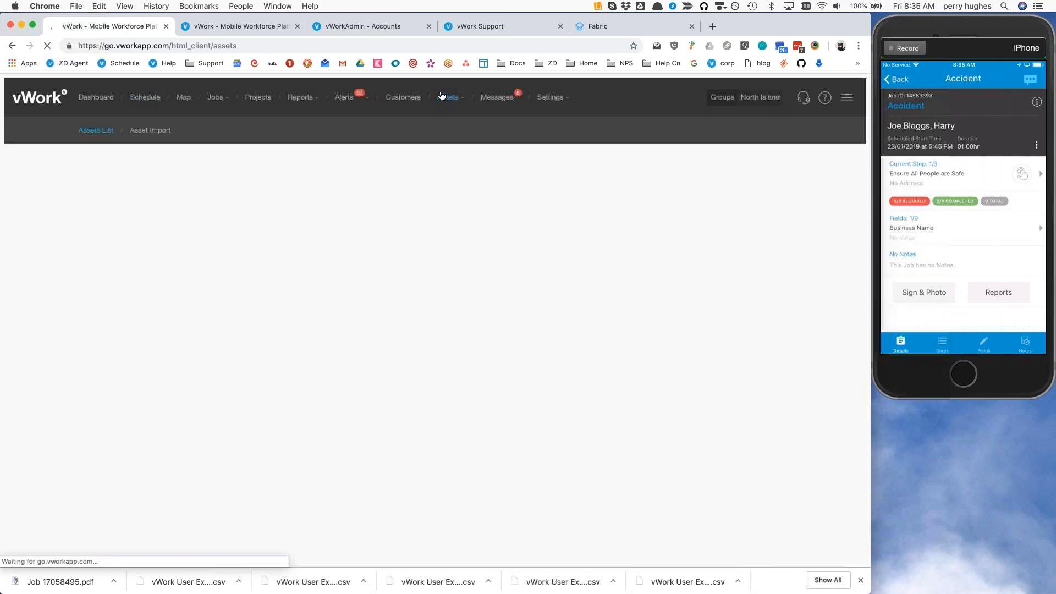
{"action": "scroll", "coordinate": [220, 354], "scroll_direction": "down", "scroll_amount": 5}
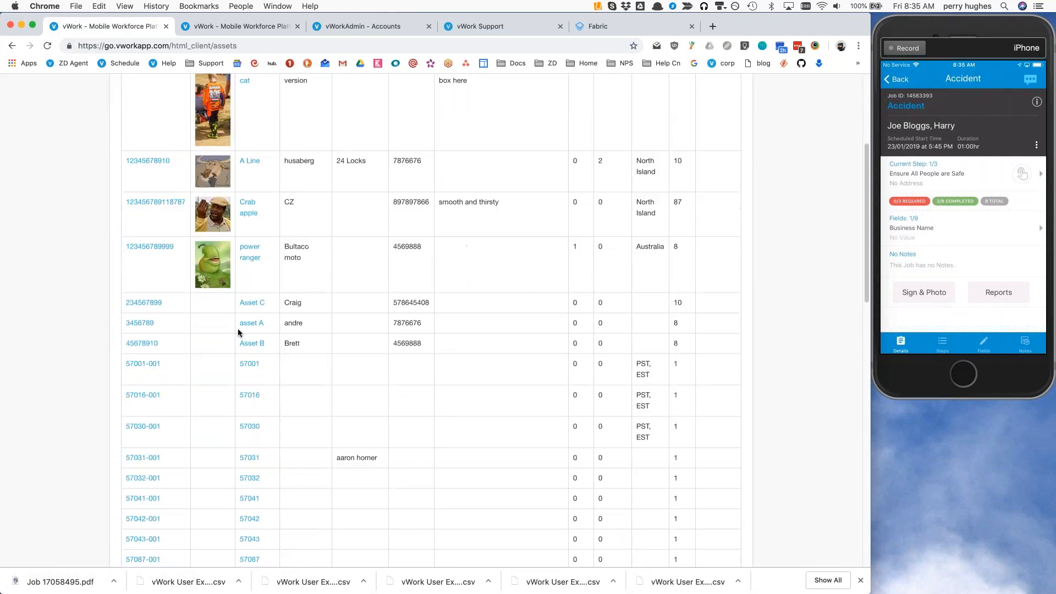
{"action": "scroll", "coordinate": [370, 224], "scroll_direction": "up", "scroll_amount": 5}
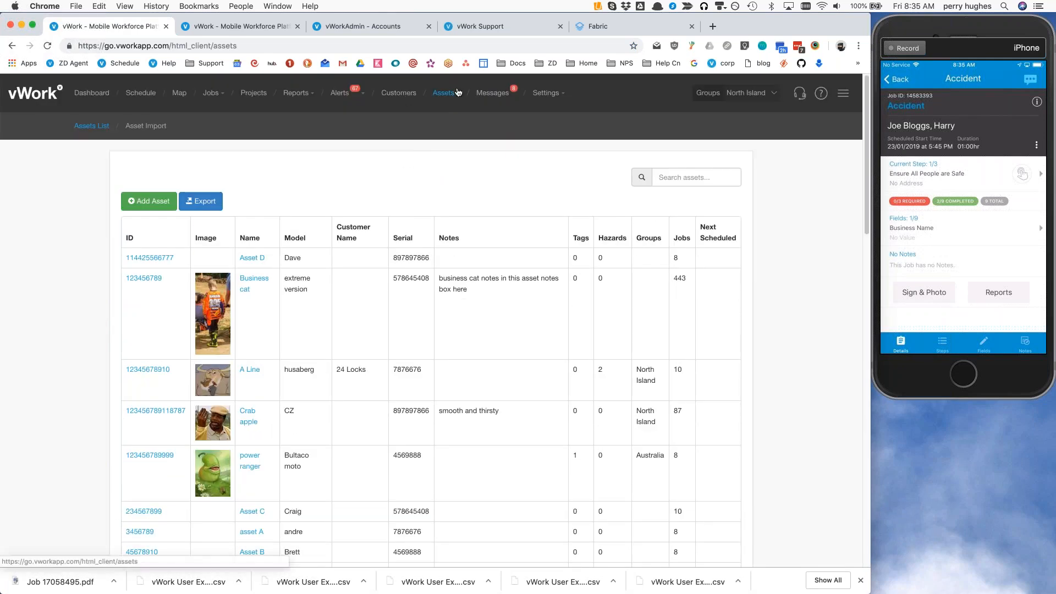
Step: Open the alerts setup and start a new alert with the Job Created alert type
{"action": "left_click", "coordinate": [341, 93]}
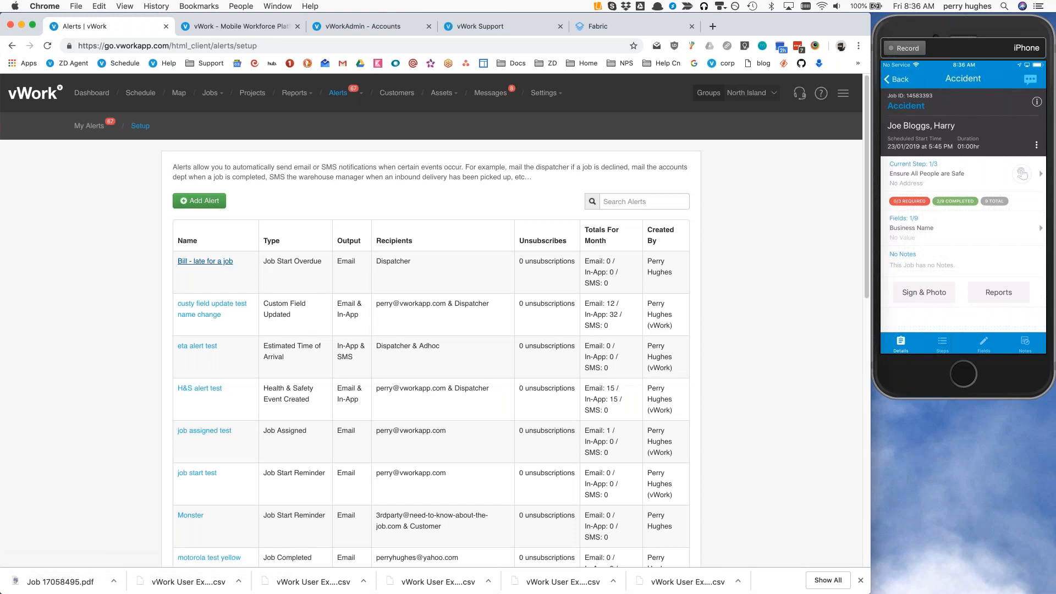
{"action": "left_click", "coordinate": [220, 203]}
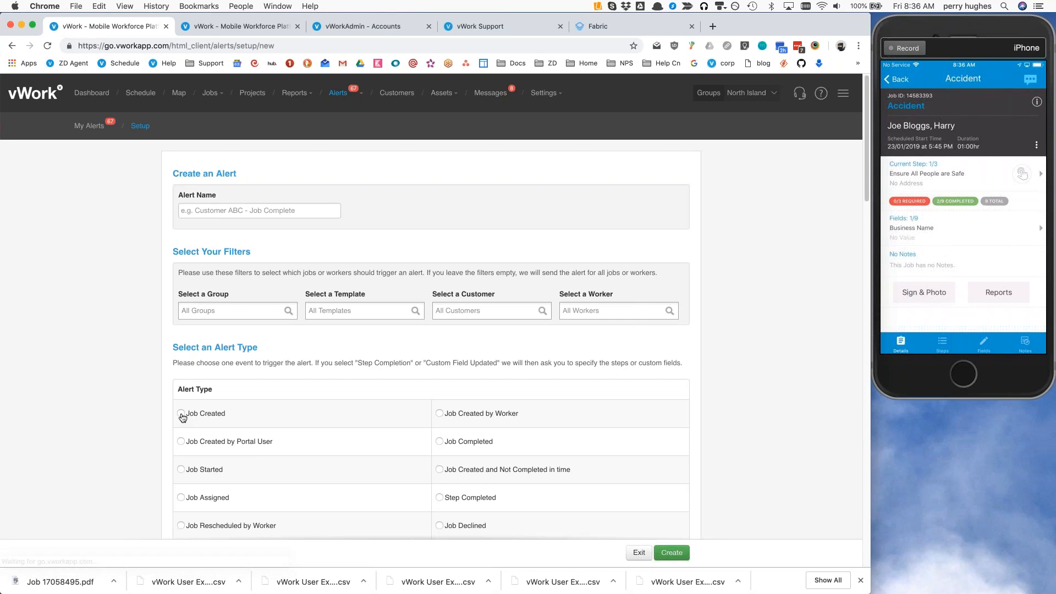
{"action": "left_click", "coordinate": [181, 414]}
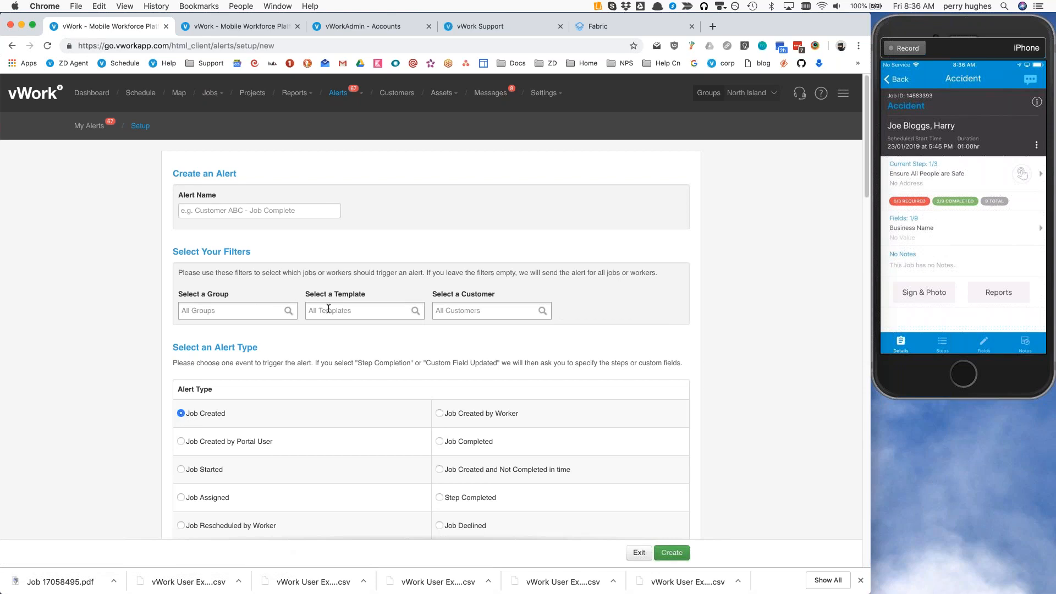
Step: Review the new alert's recipient, message and report settings, and leave for the schedule without creating it
{"action": "scroll", "coordinate": [358, 384], "scroll_direction": "down", "scroll_amount": 10}
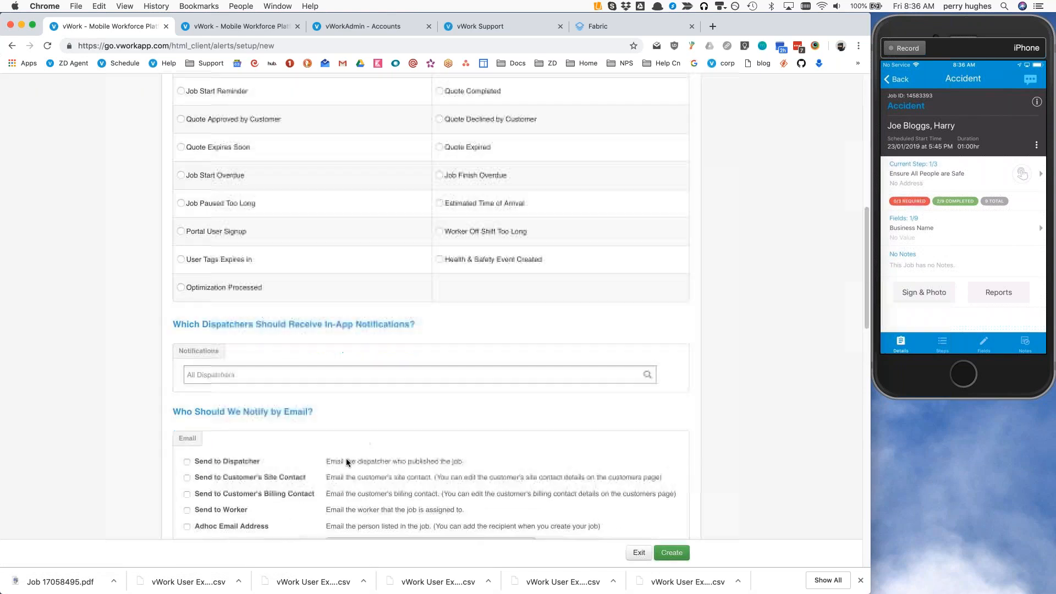
{"action": "scroll", "coordinate": [345, 457], "scroll_direction": "down", "scroll_amount": 5}
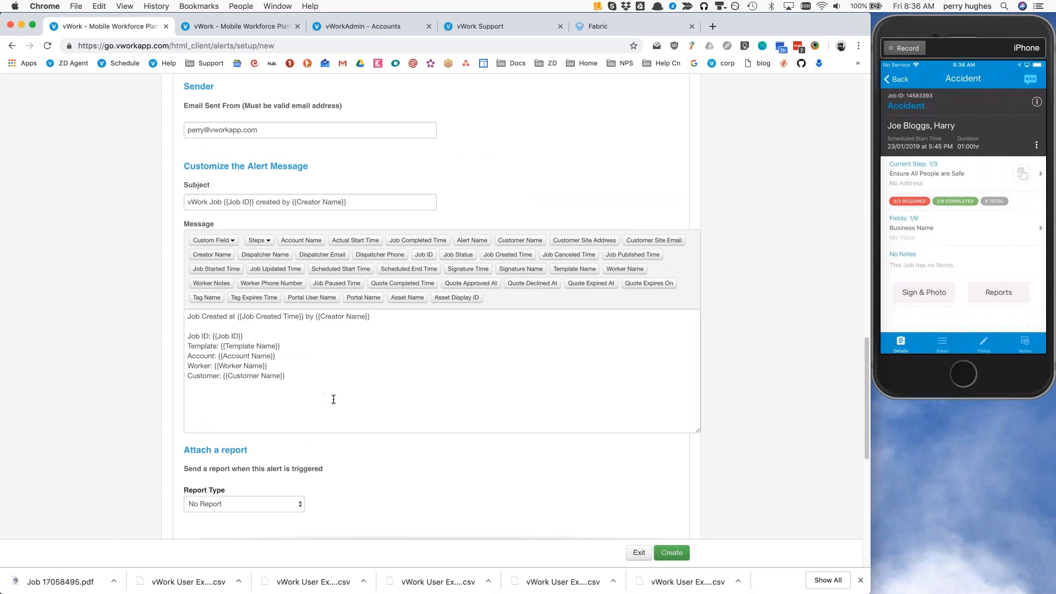
{"action": "scroll", "coordinate": [362, 469], "scroll_direction": "up", "scroll_amount": 15}
{"action": "scroll", "coordinate": [368, 463], "scroll_direction": "up", "scroll_amount": 2}
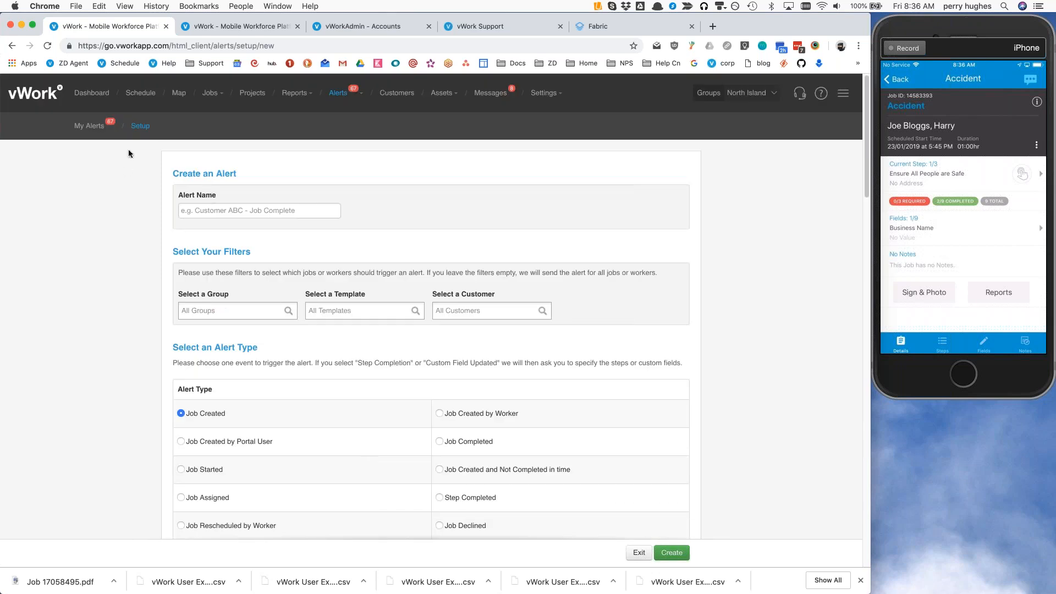
{"action": "left_click", "coordinate": [142, 93]}
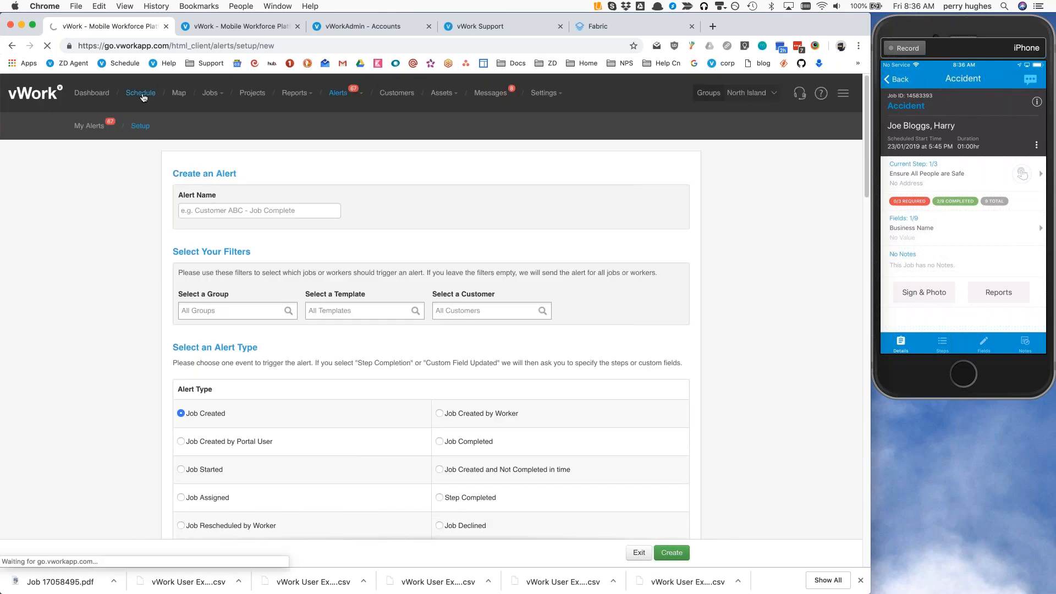